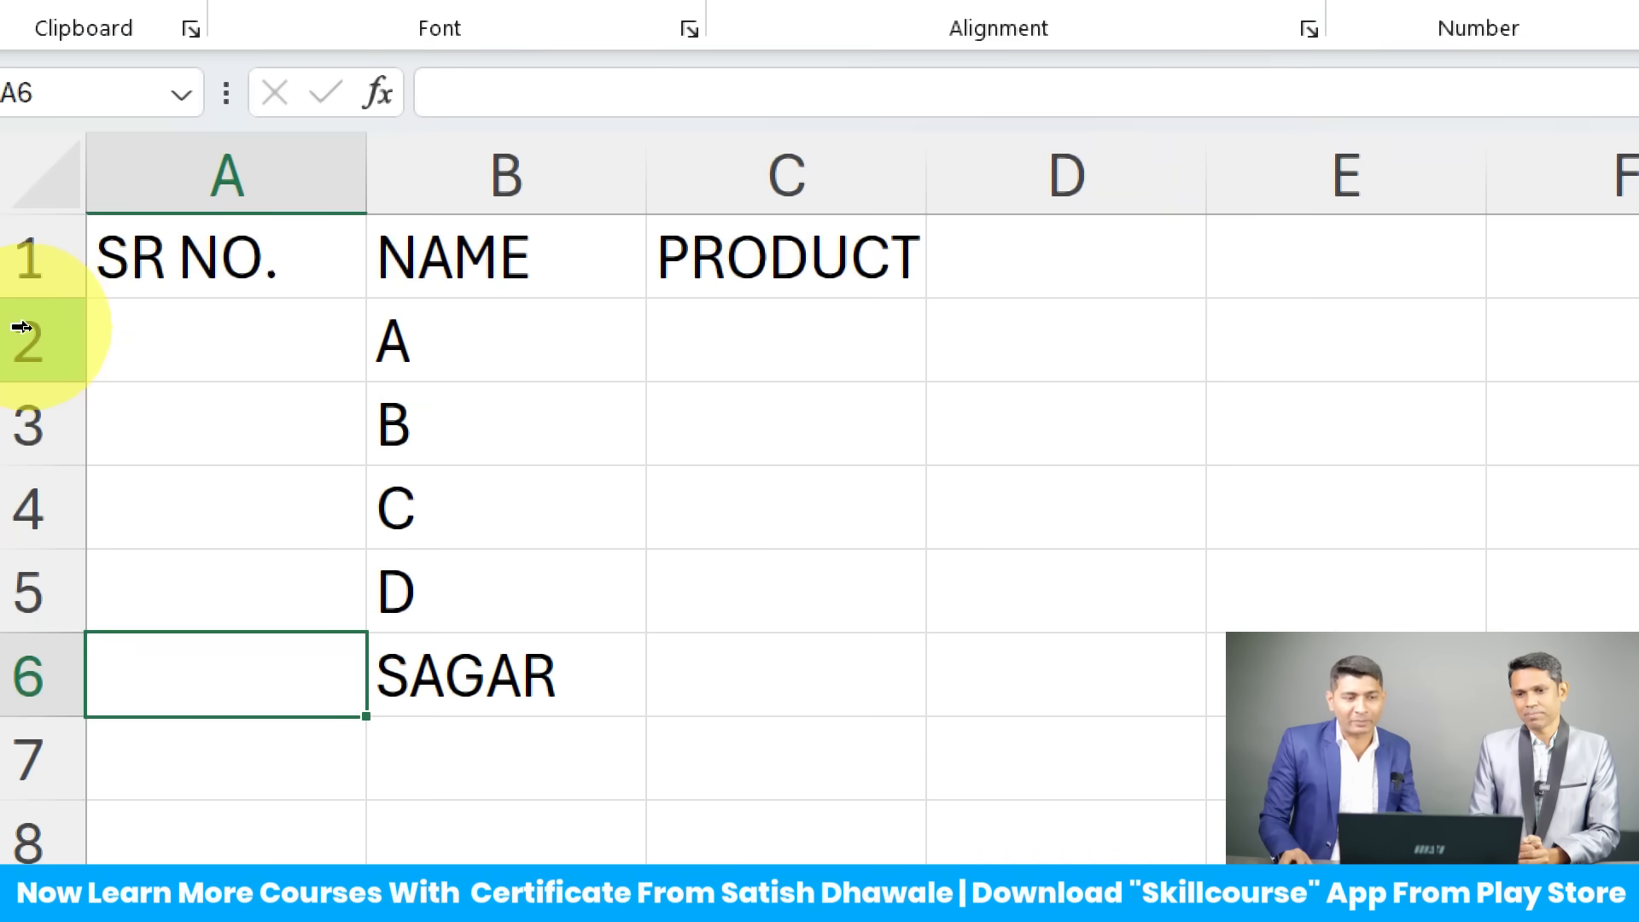
Step: Enter 1 in A2 and autofill it down to A6 with the Fill Series option
click(79, 331)
text(1)
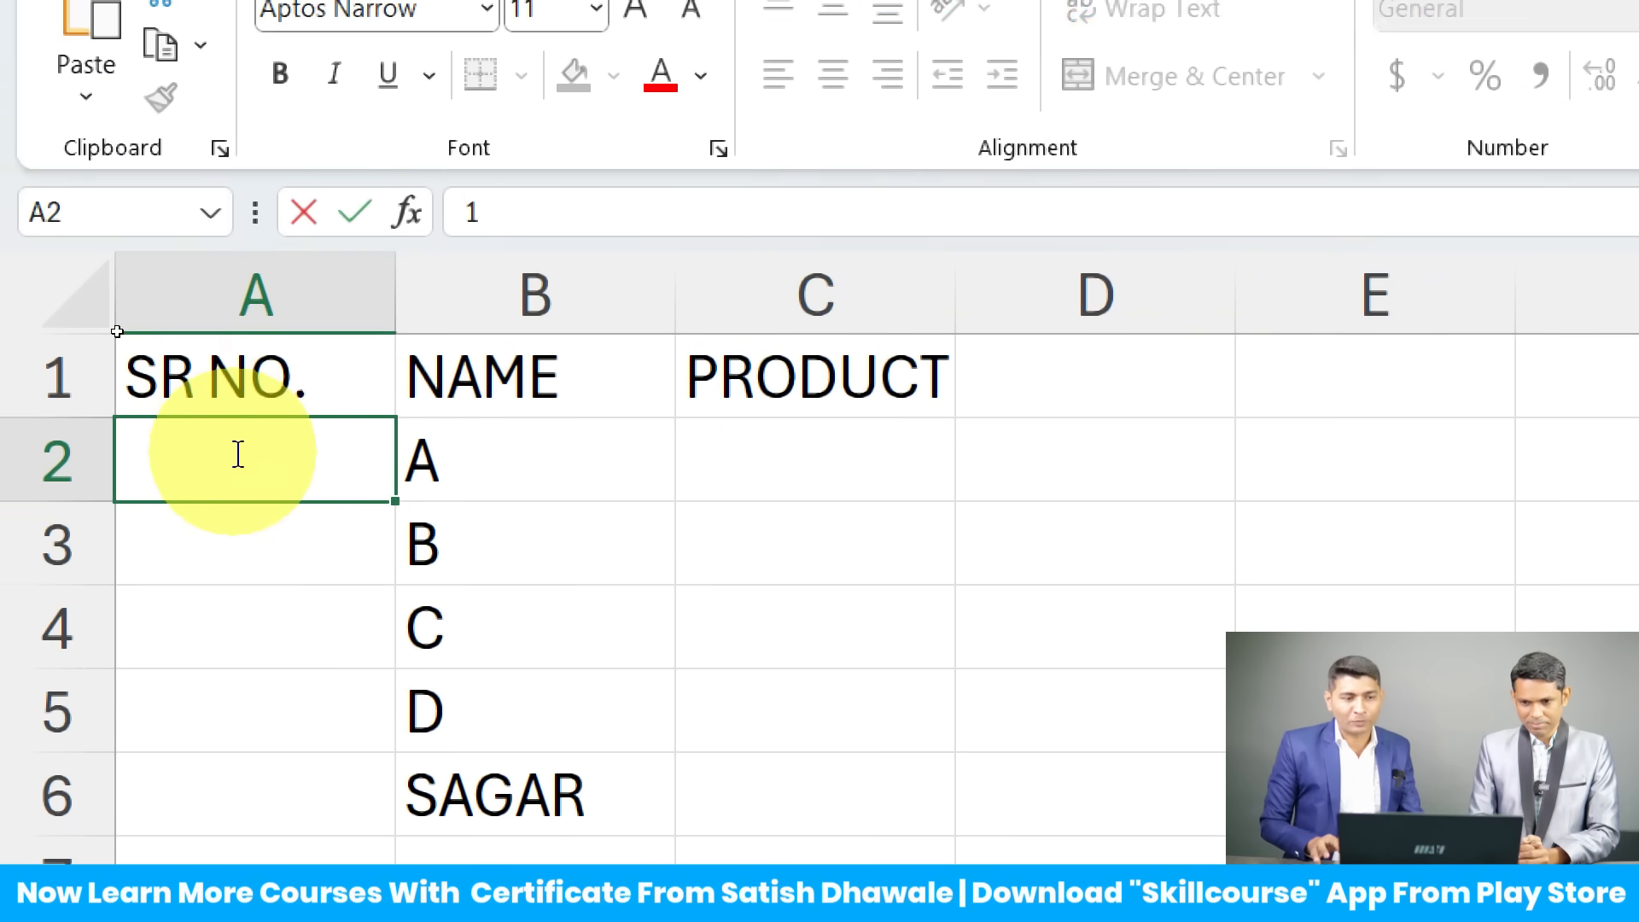
key(Return)
click(235, 372)
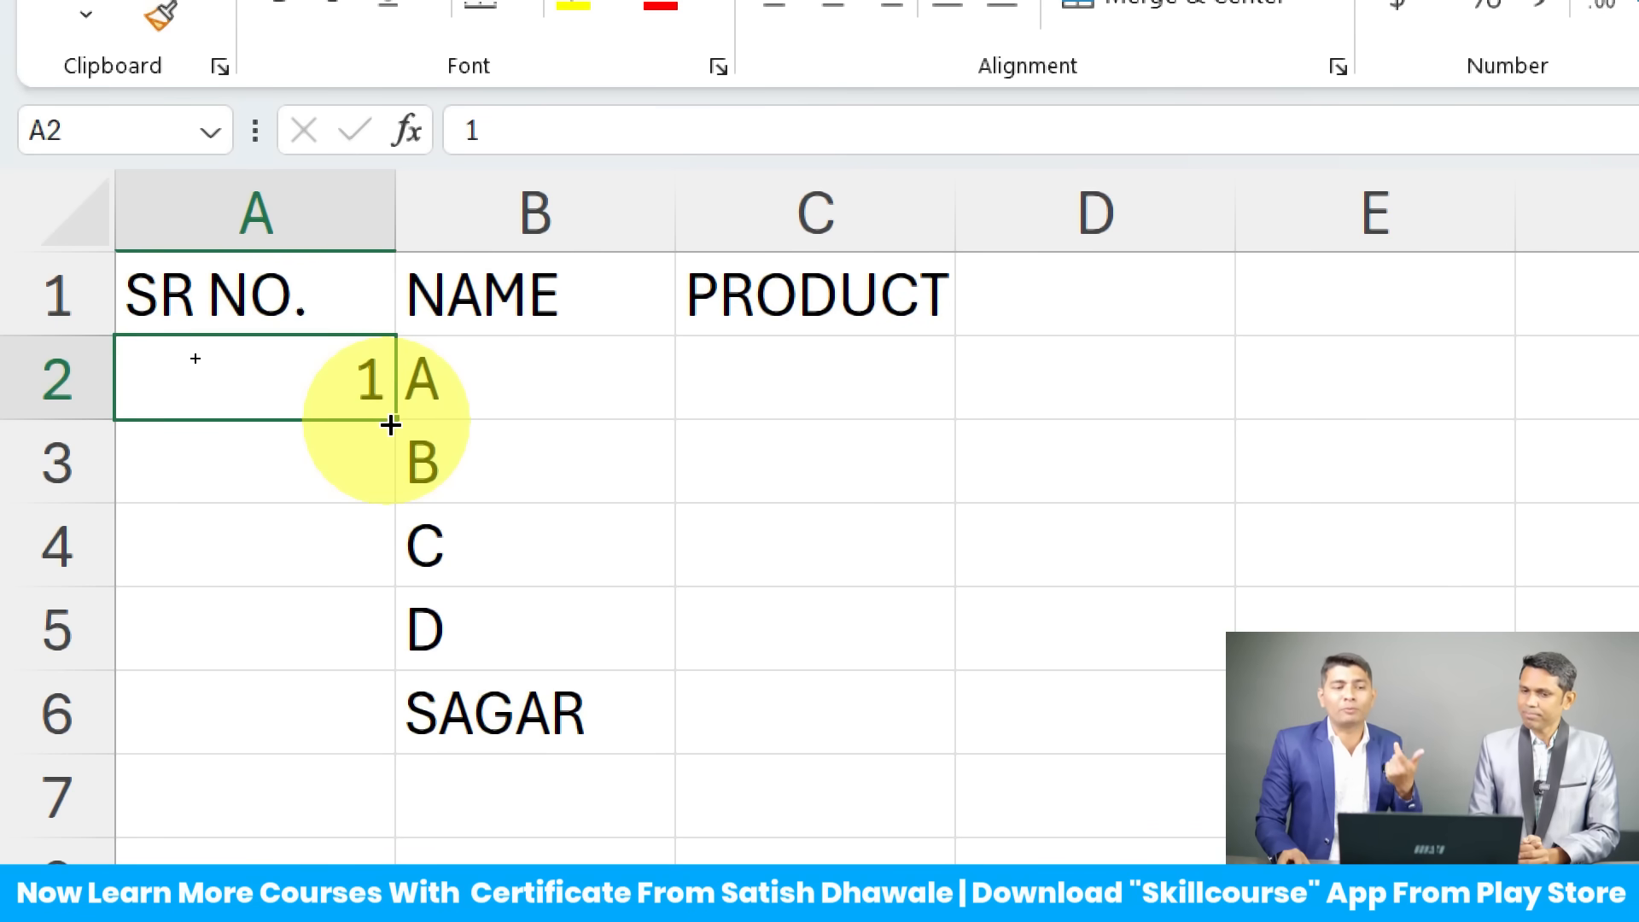
drag(390, 424, 379, 741)
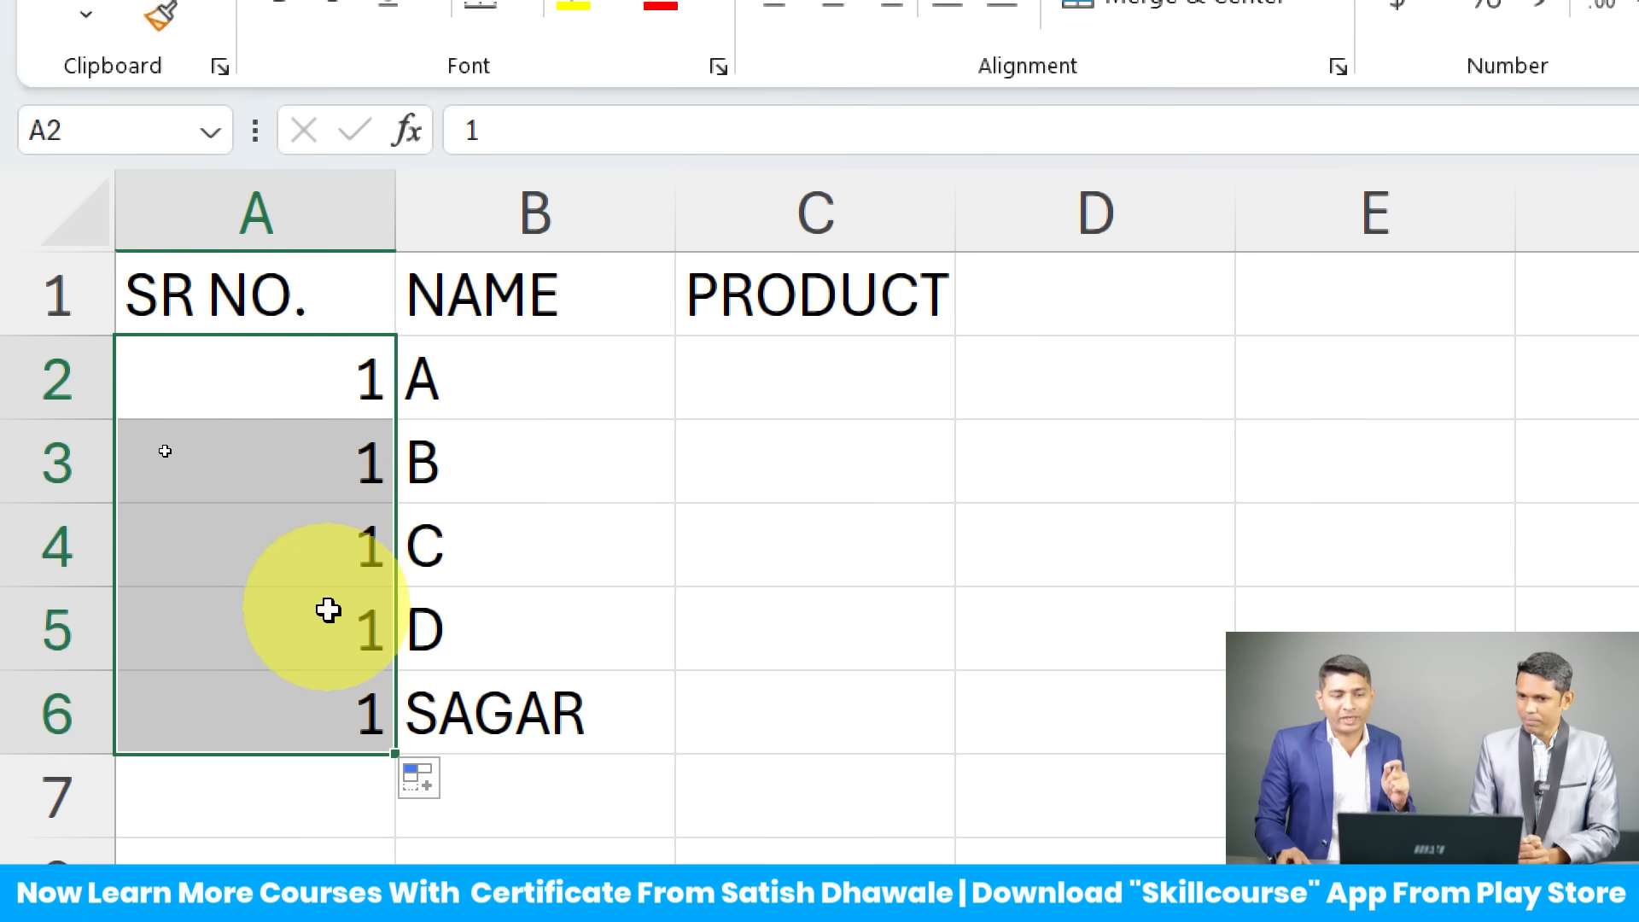
click(444, 793)
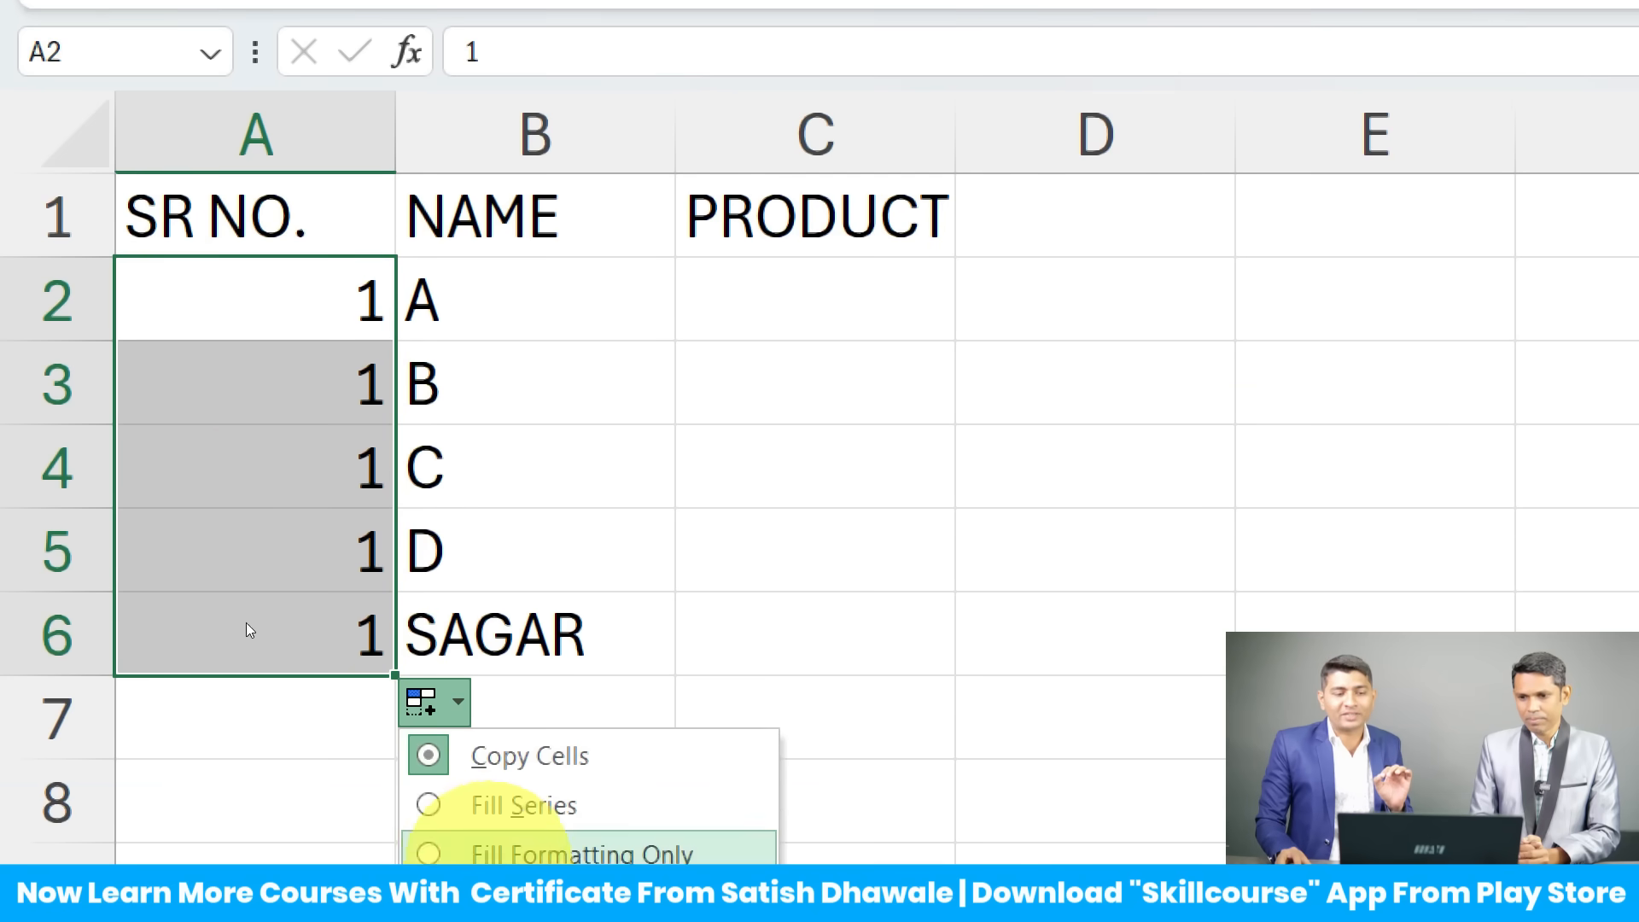
click(596, 796)
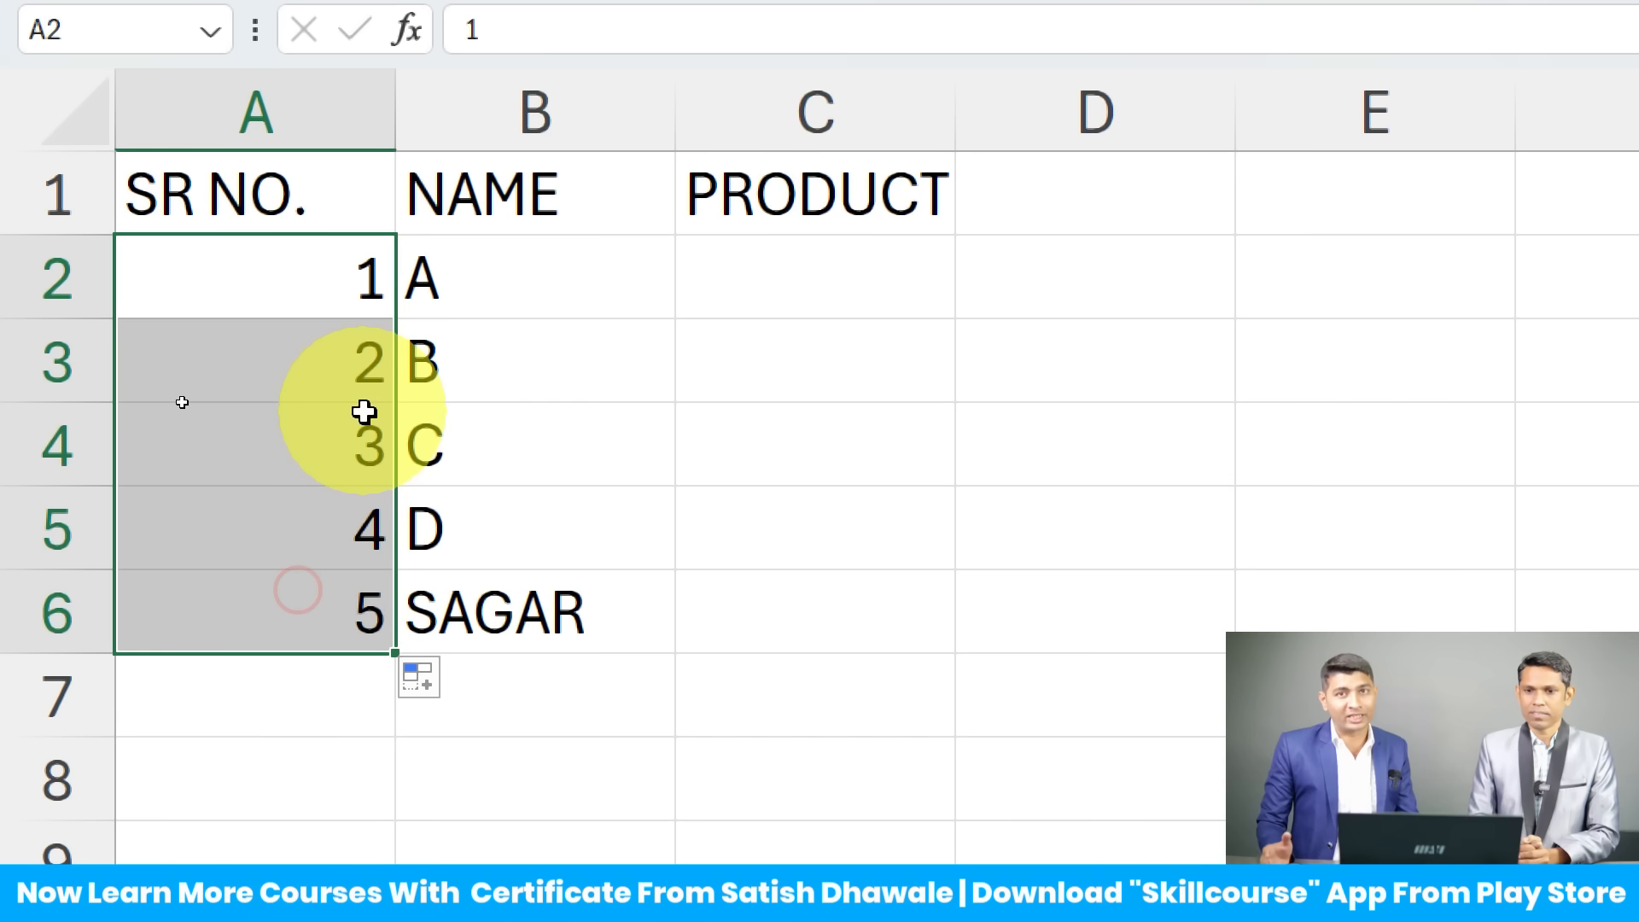
Step: Clear A2:A6, enter 1 in A2 again and fill the serial numbers down to A6 directly as a series
key(Delete)
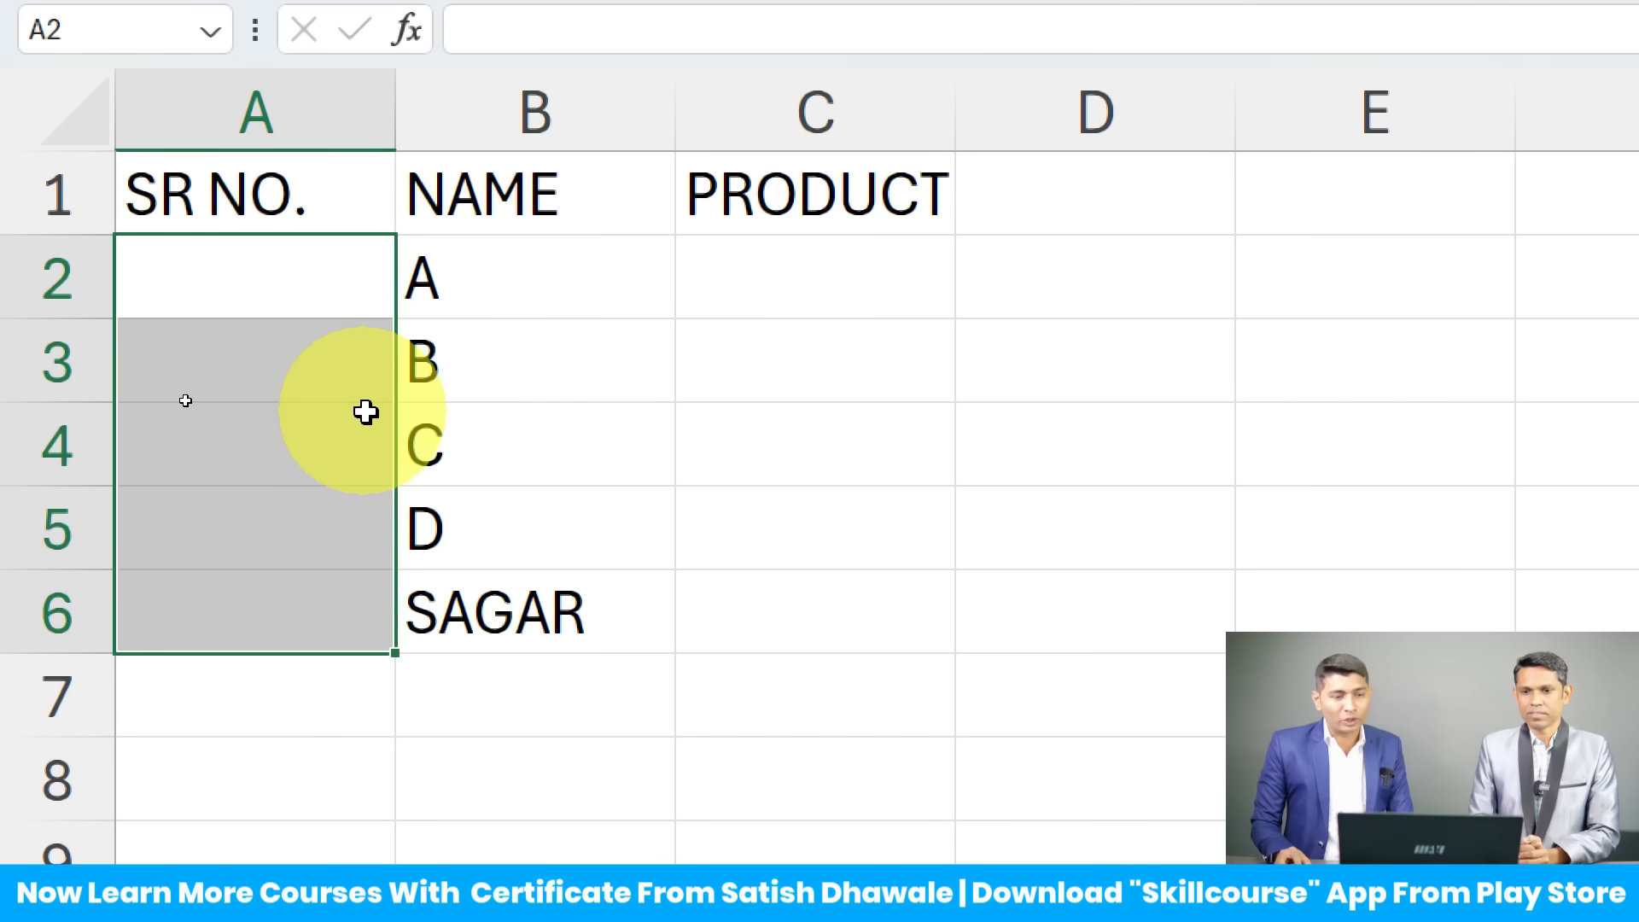
double_click(295, 293)
text(1)
key(Return)
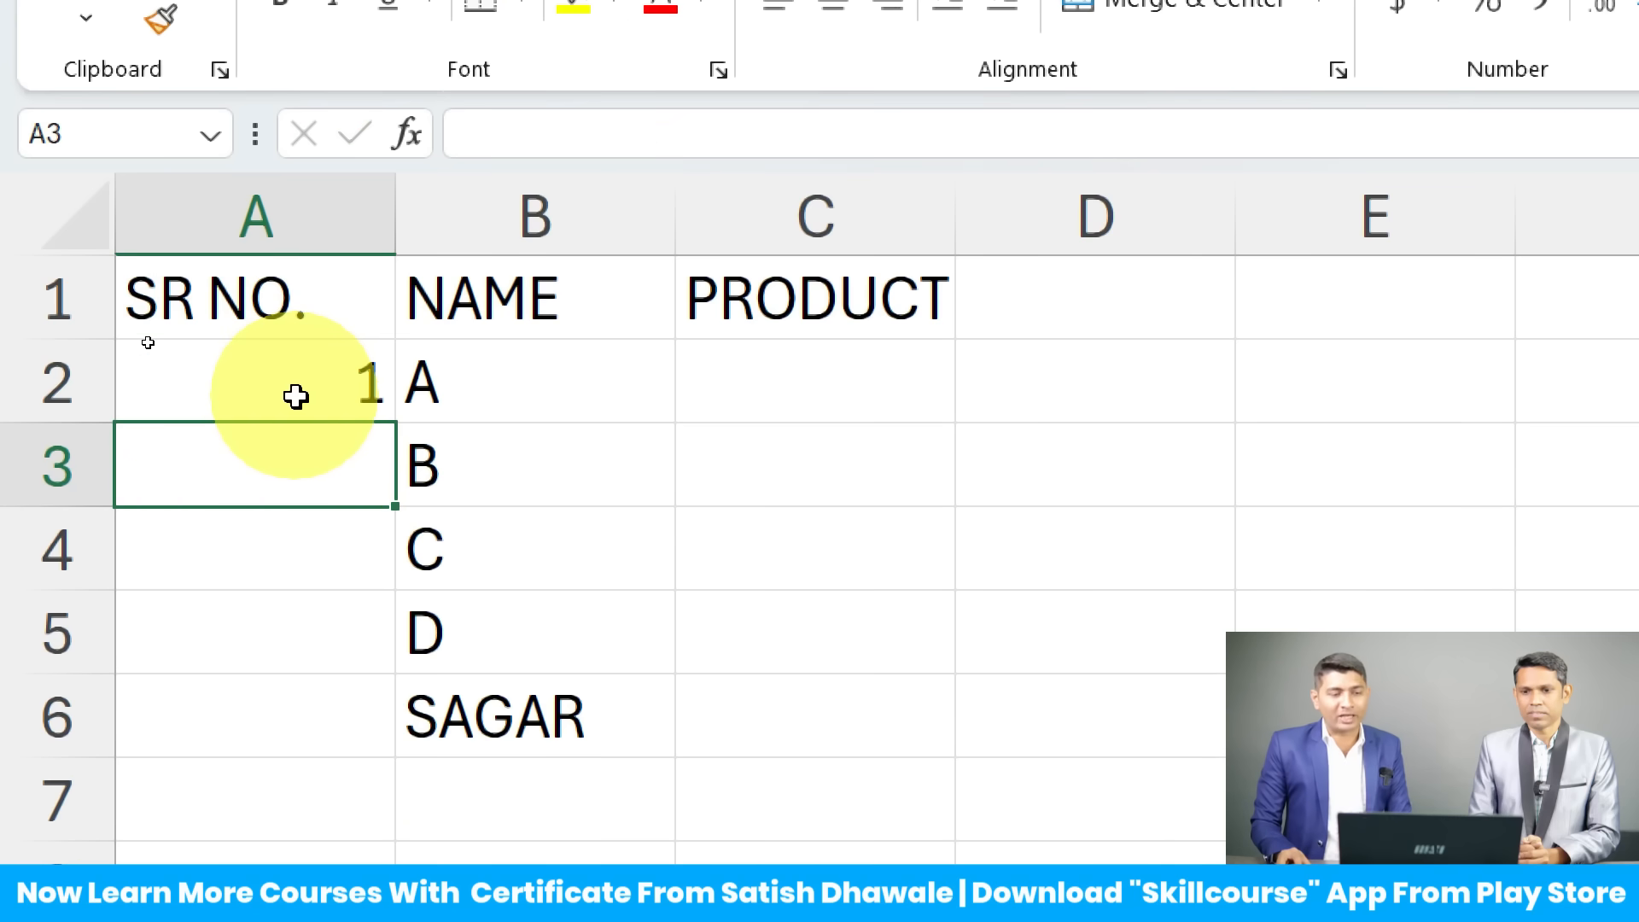
click(296, 291)
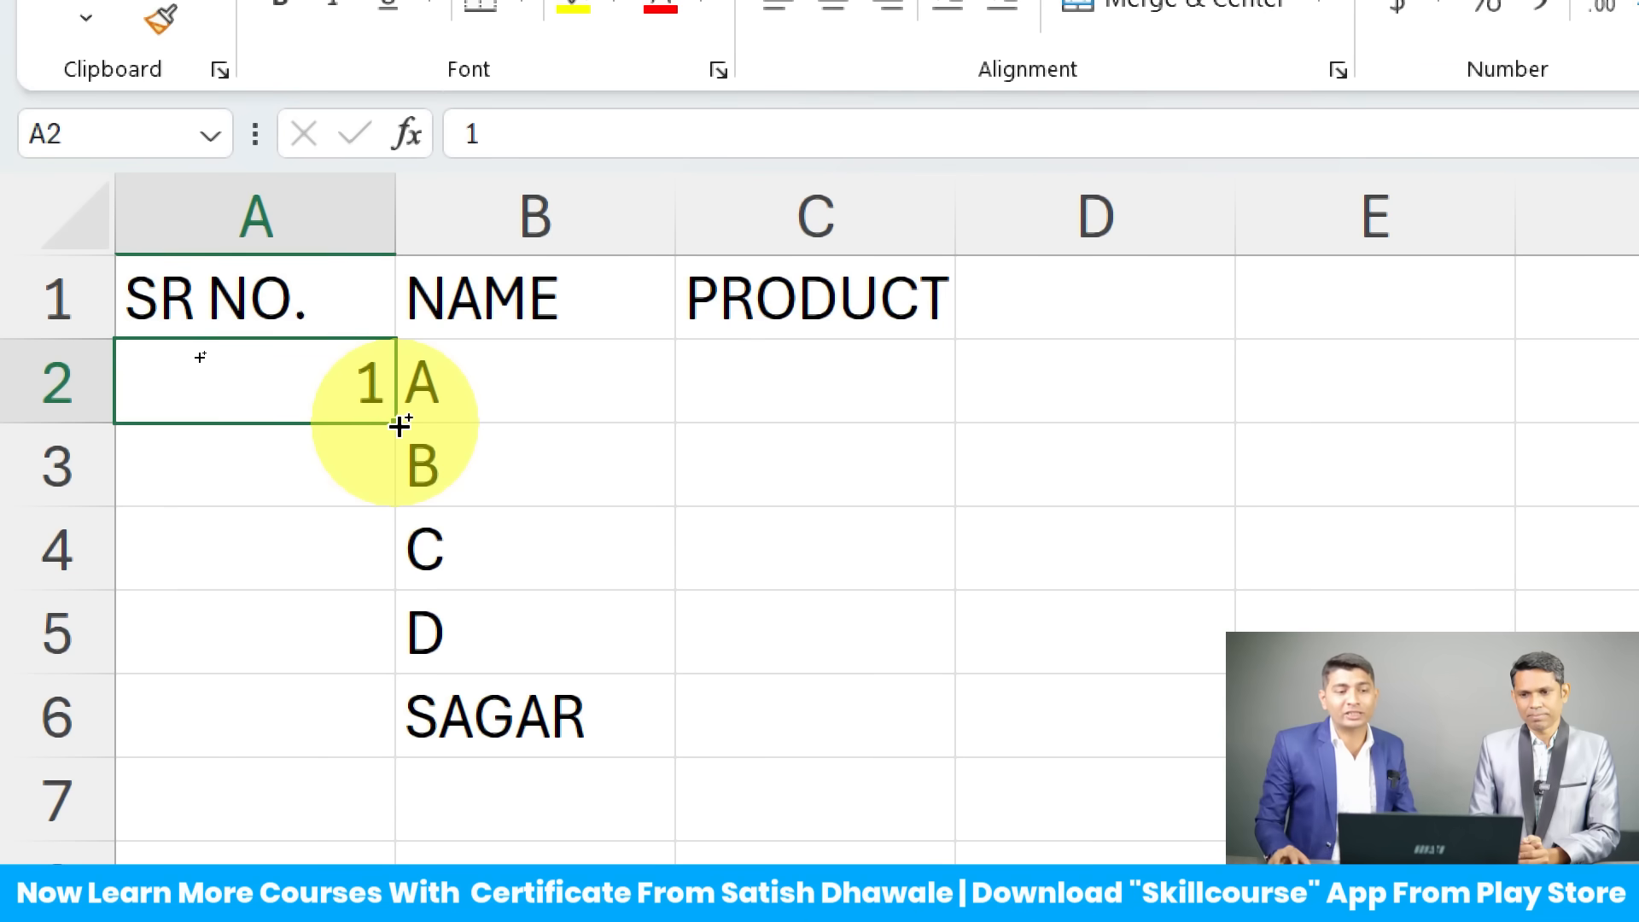
drag(399, 425, 391, 759)
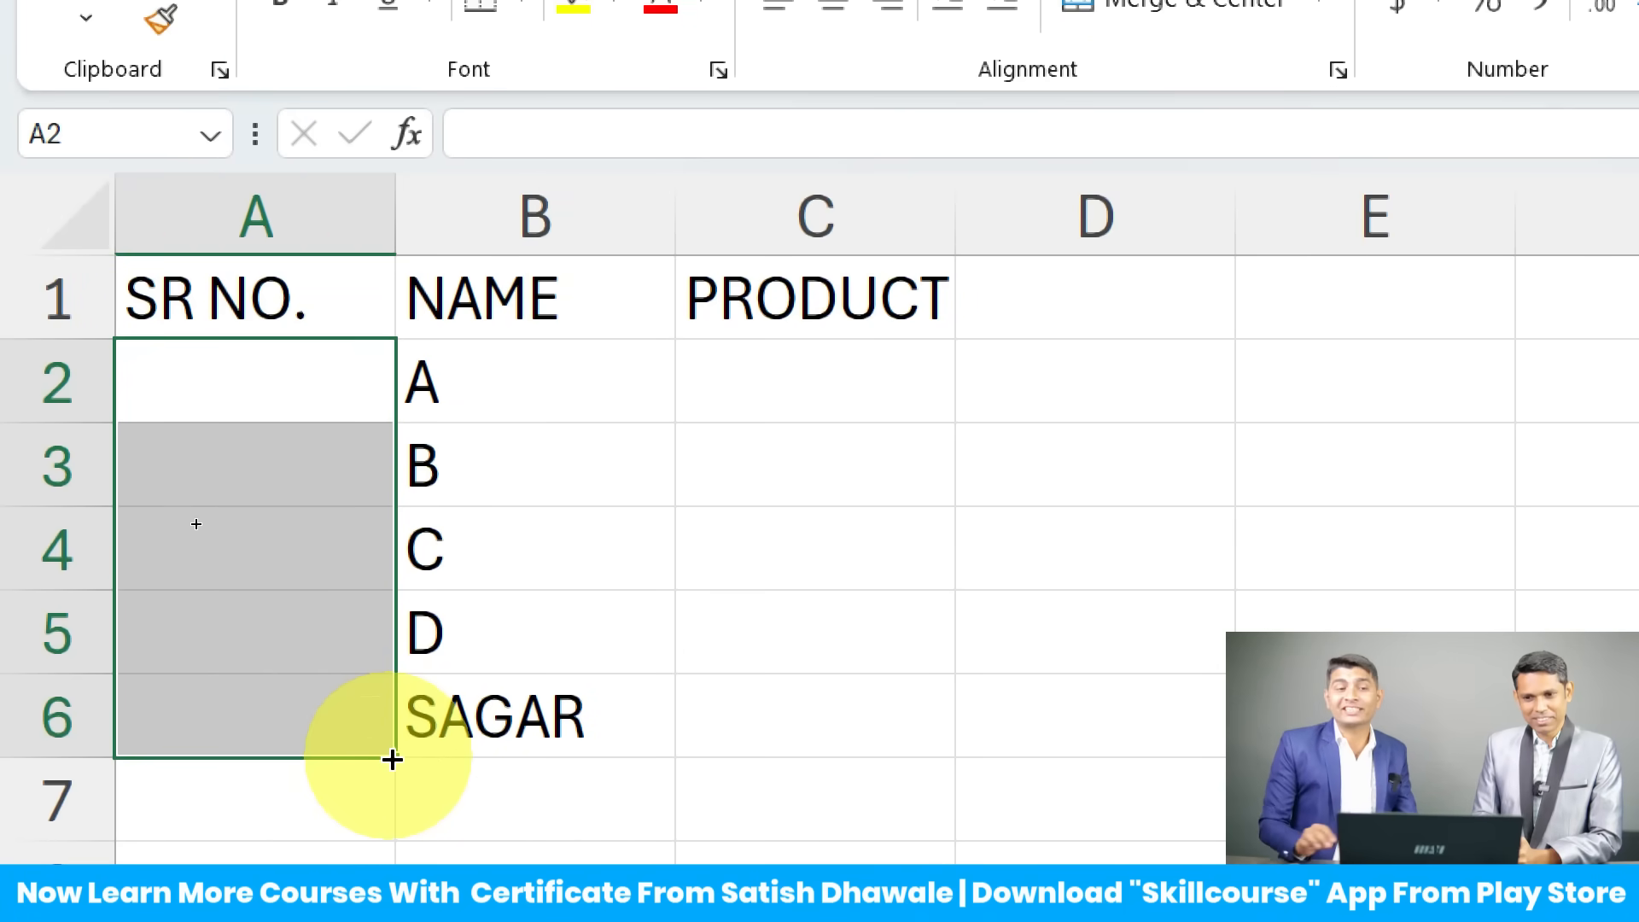
Step: Begin a SEQUENCE formula in A2 with 5 as the number of rows
drag(543, 398, 541, 691)
click(323, 477)
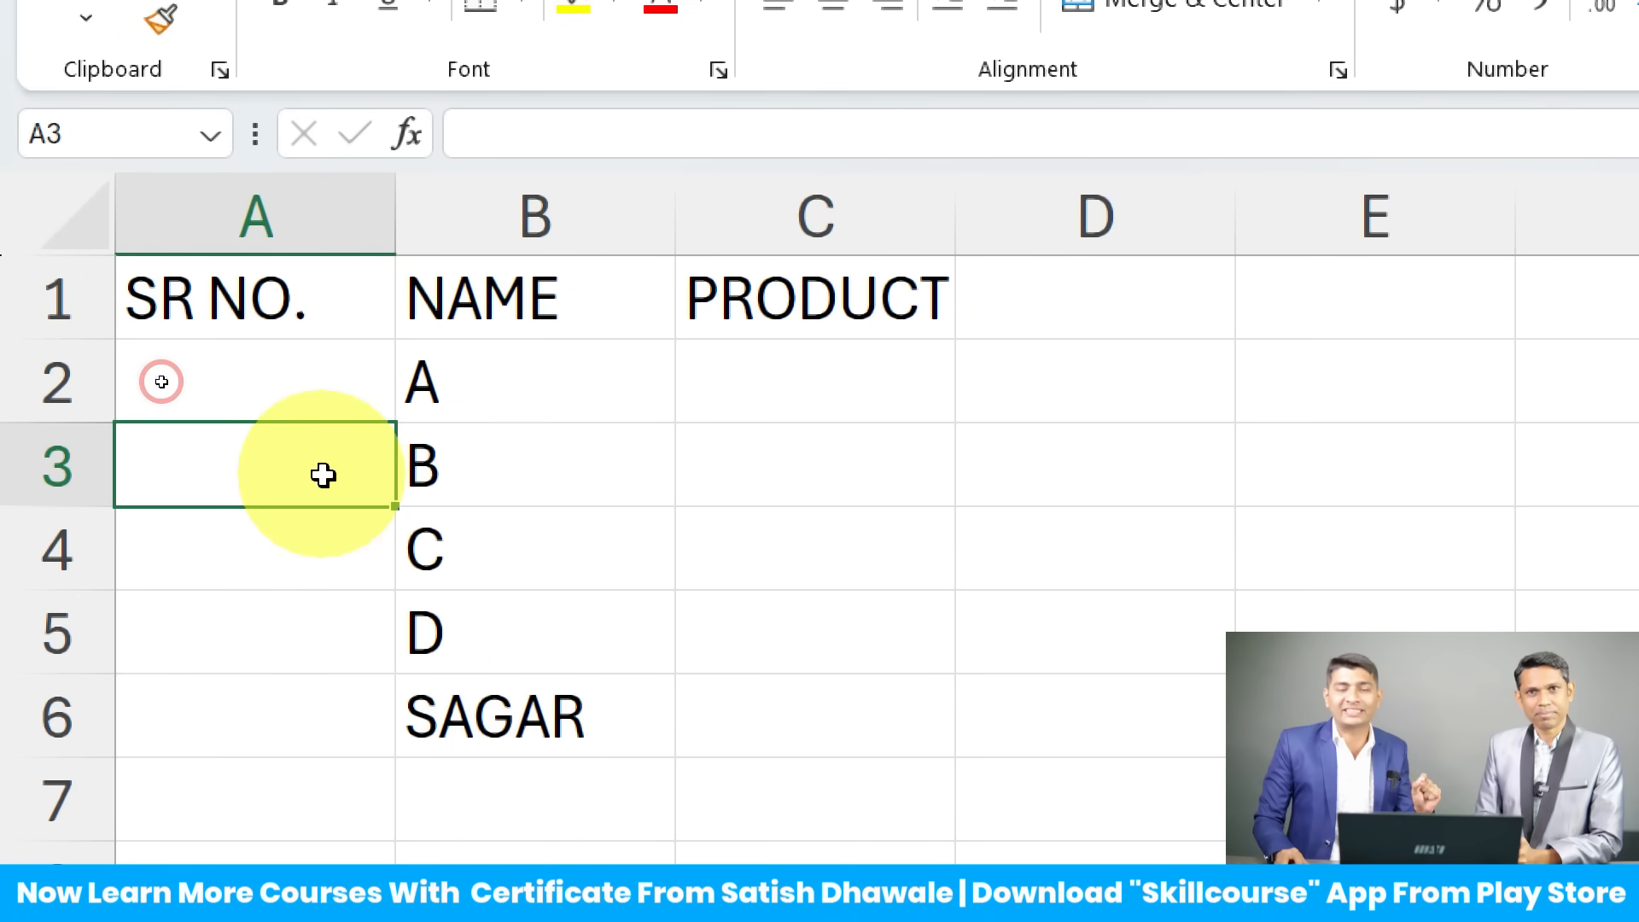
click(282, 397)
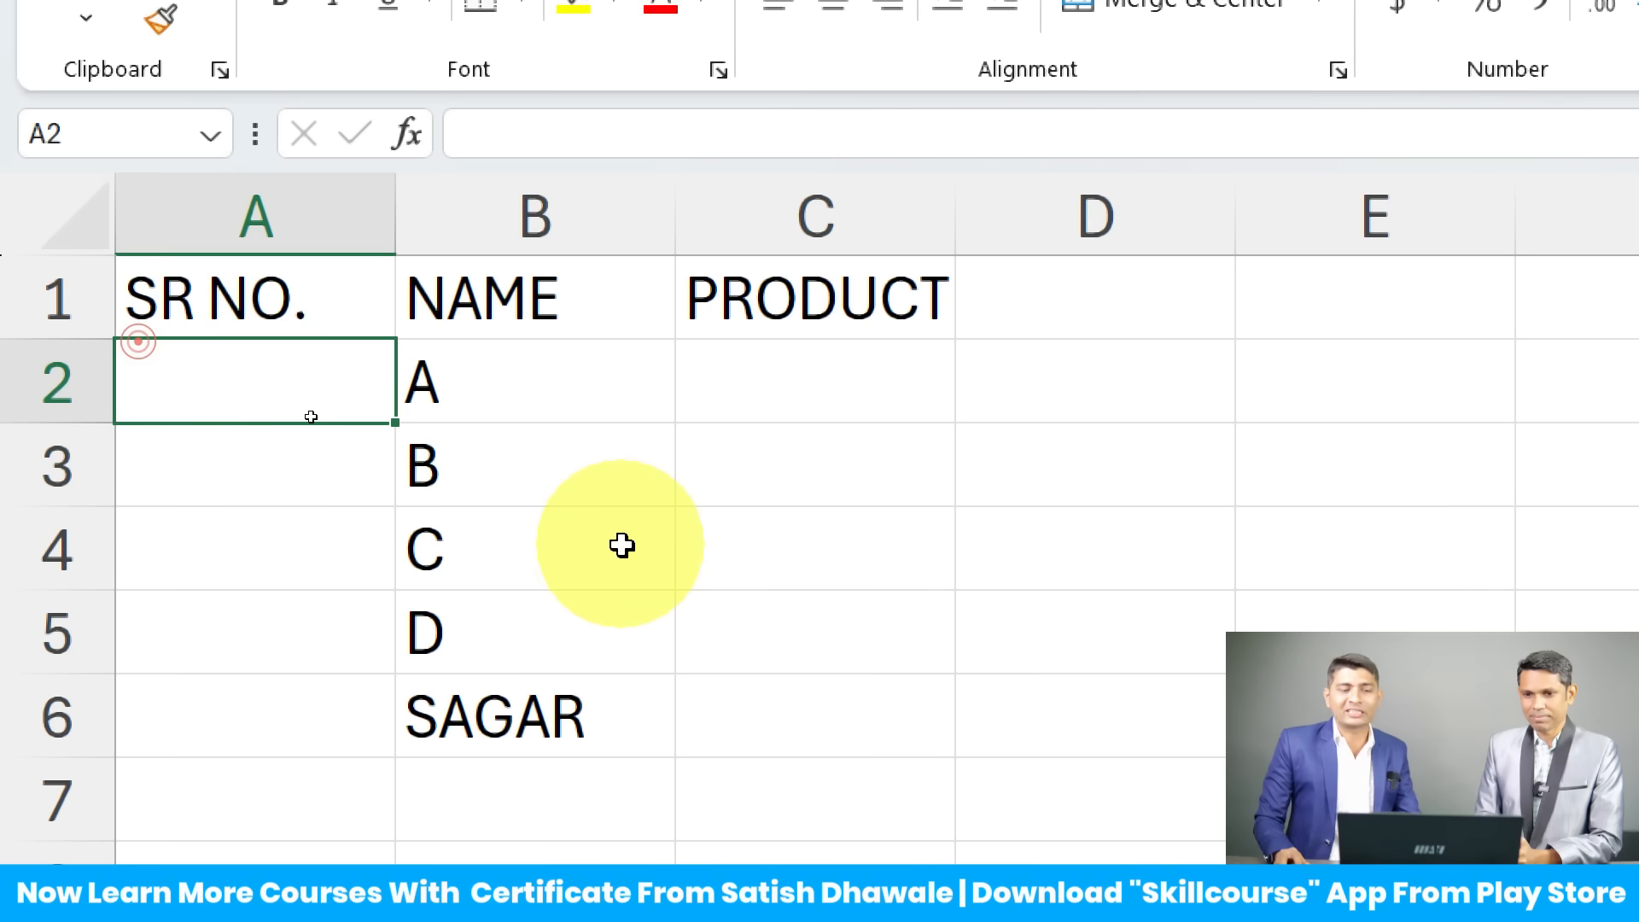
text(=SE)
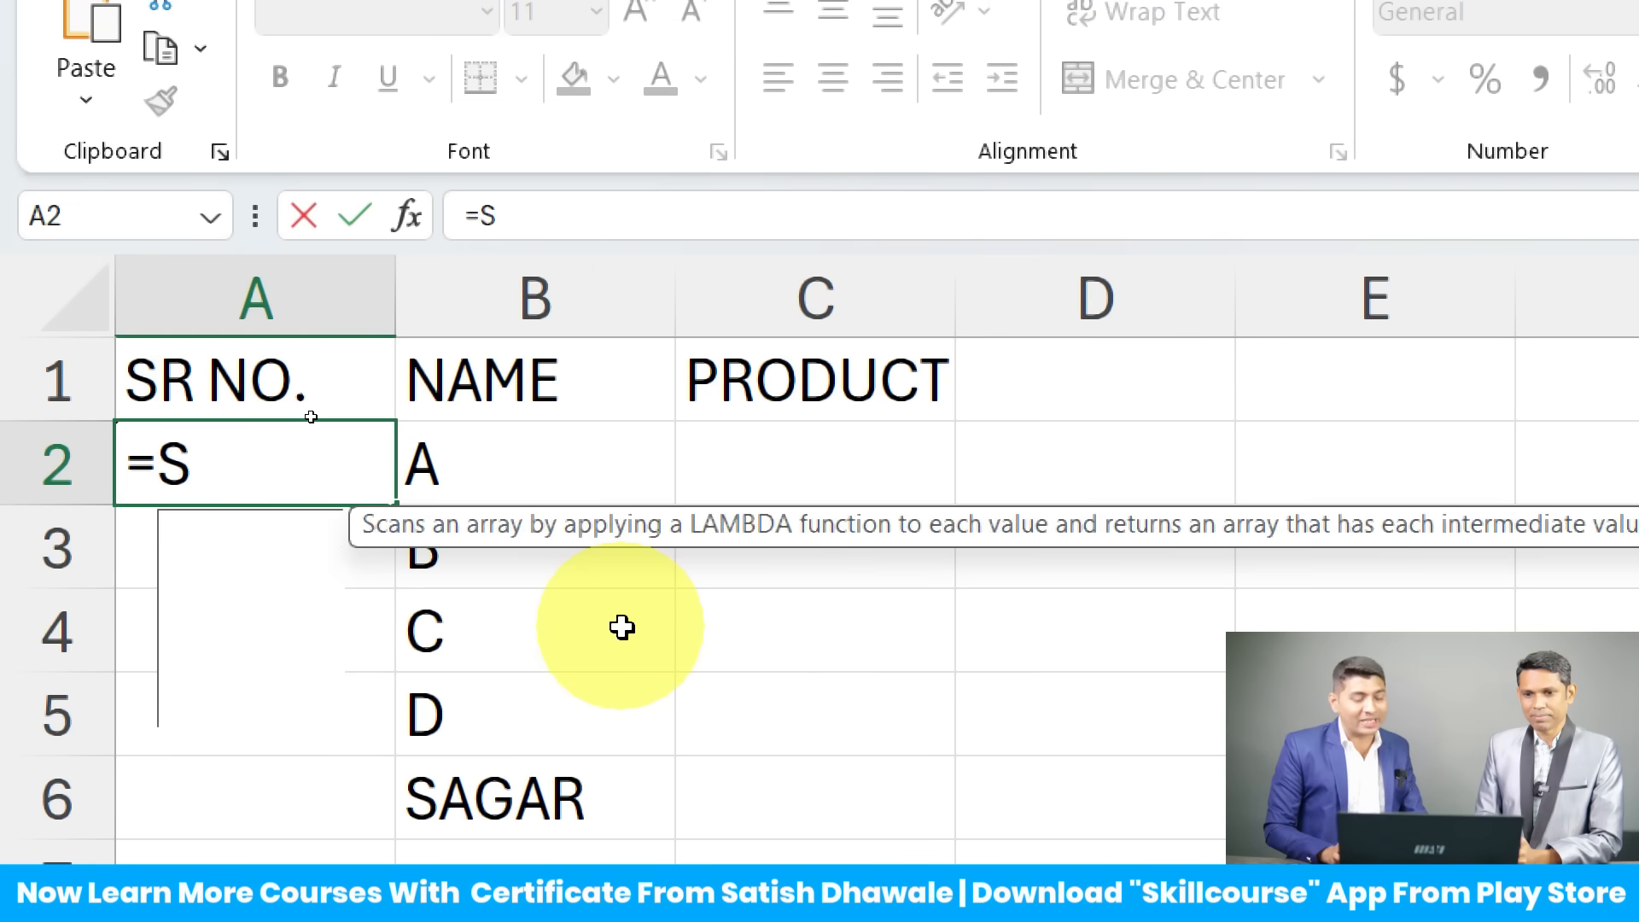
key(Down)
key(Down)
key(Down)
key(Down)
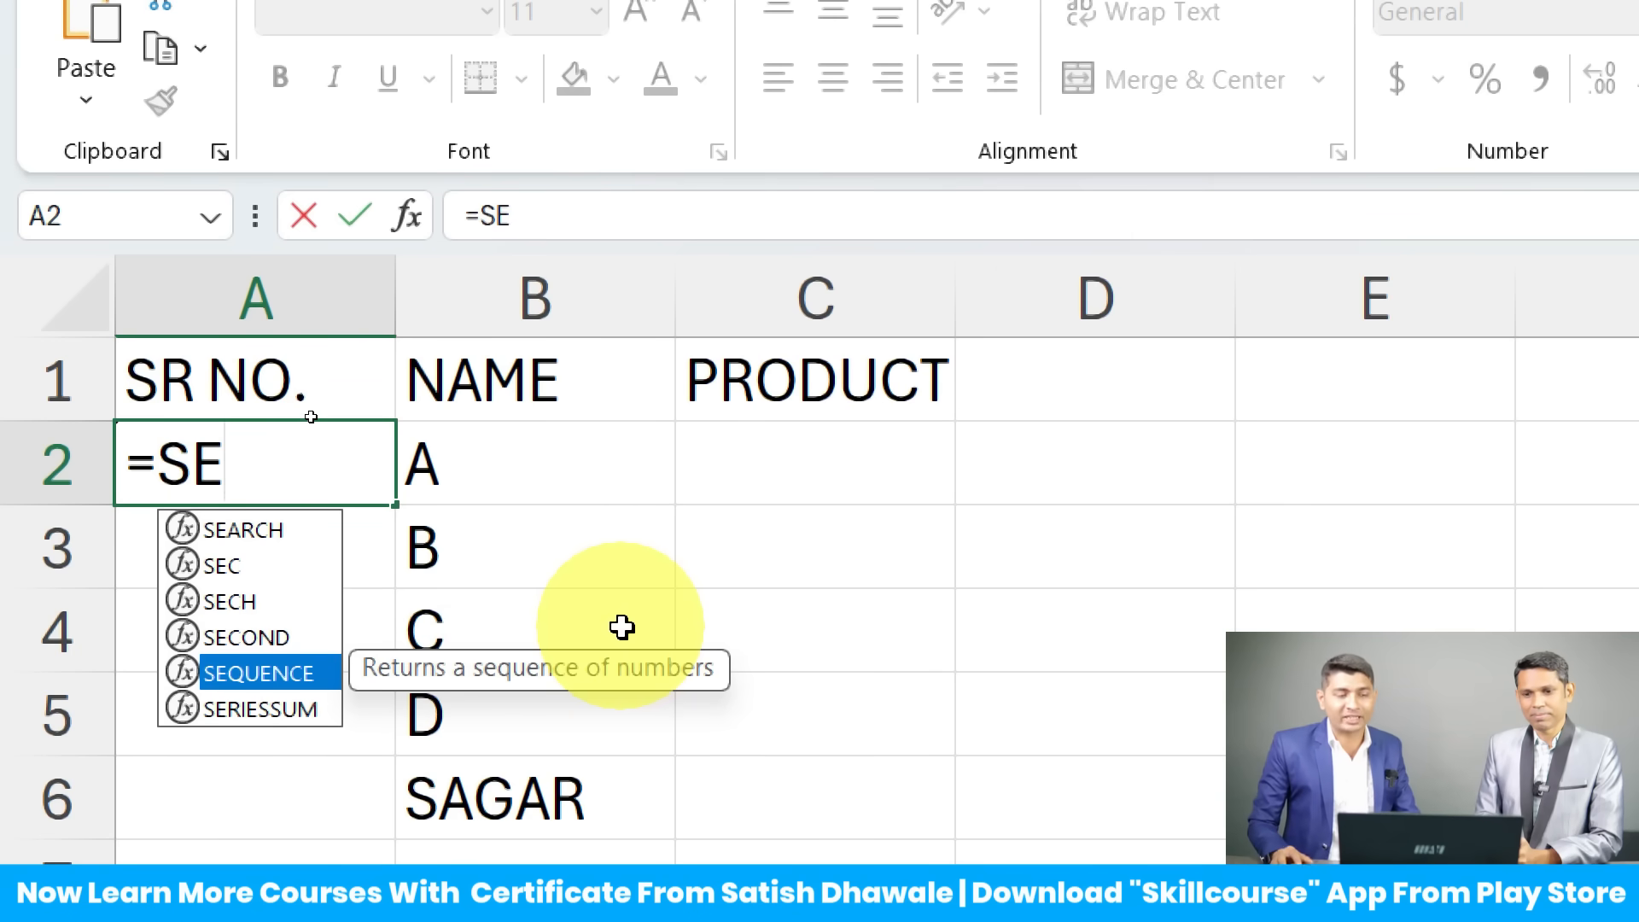
key(Tab)
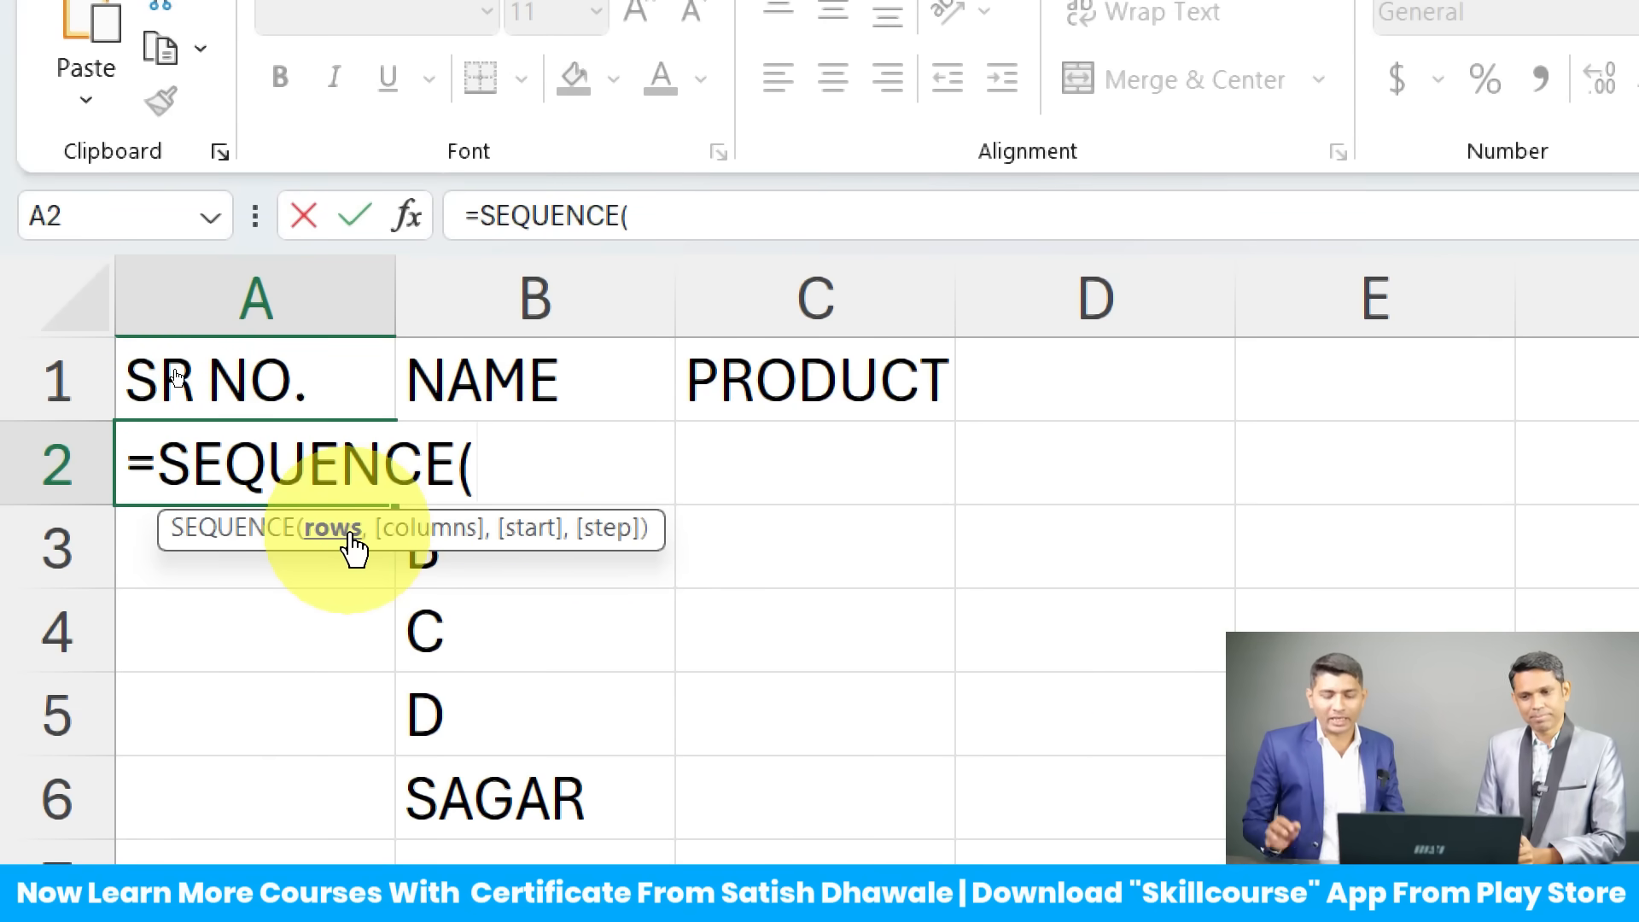
text(5)
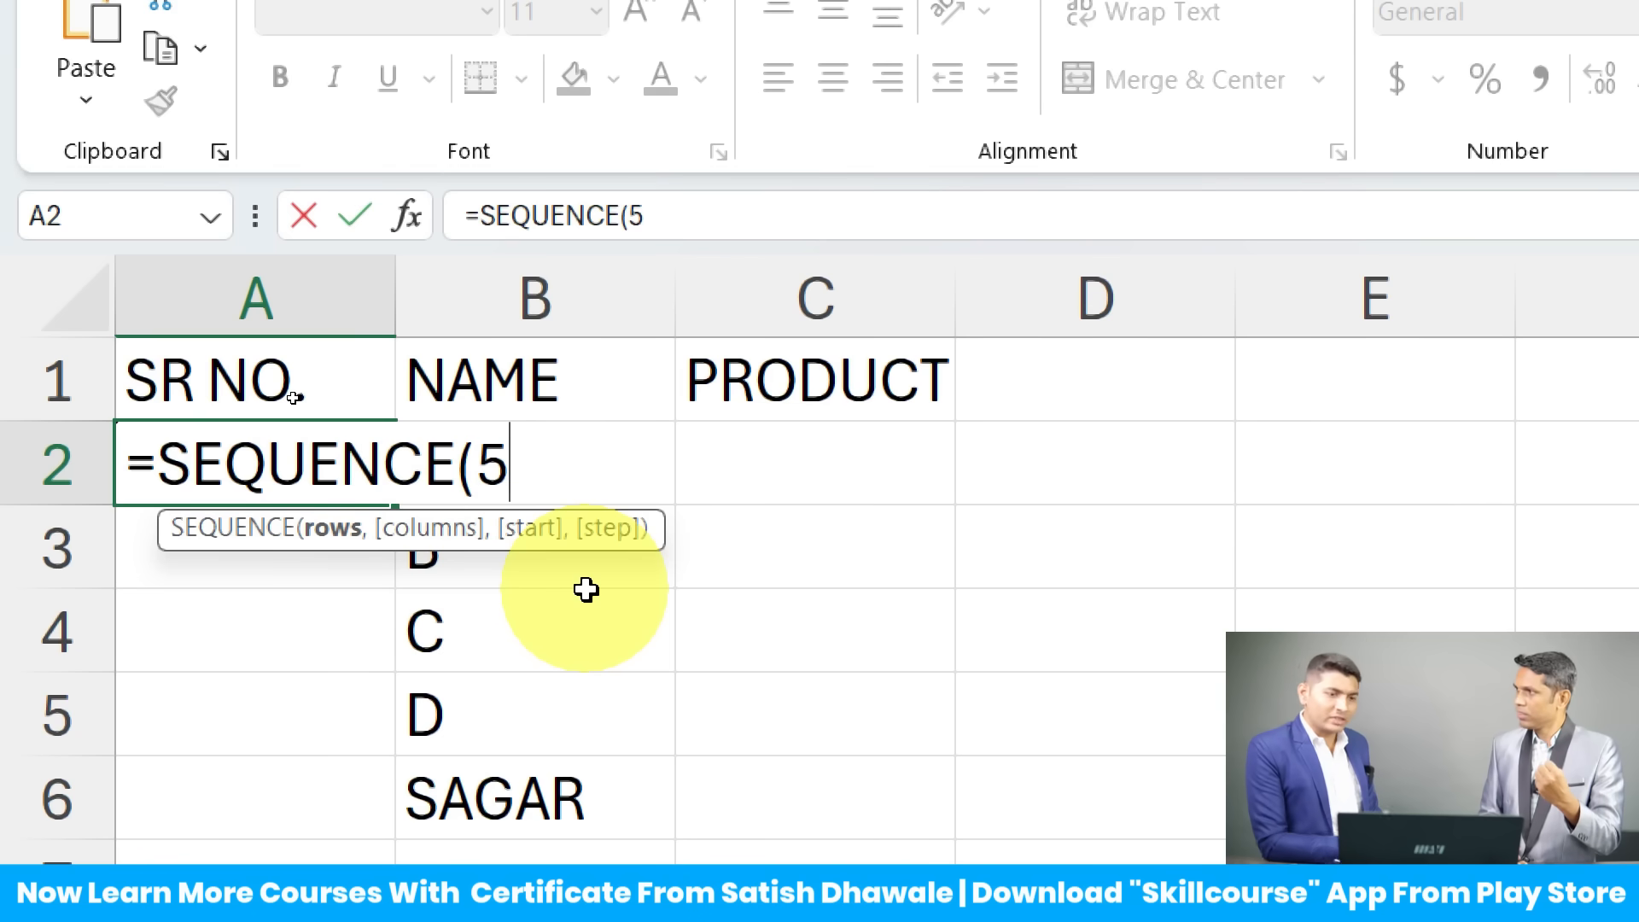
Step: Change the rows argument to 100 and enter the formula =SEQUENCE(100) in A2
key(BackSpace)
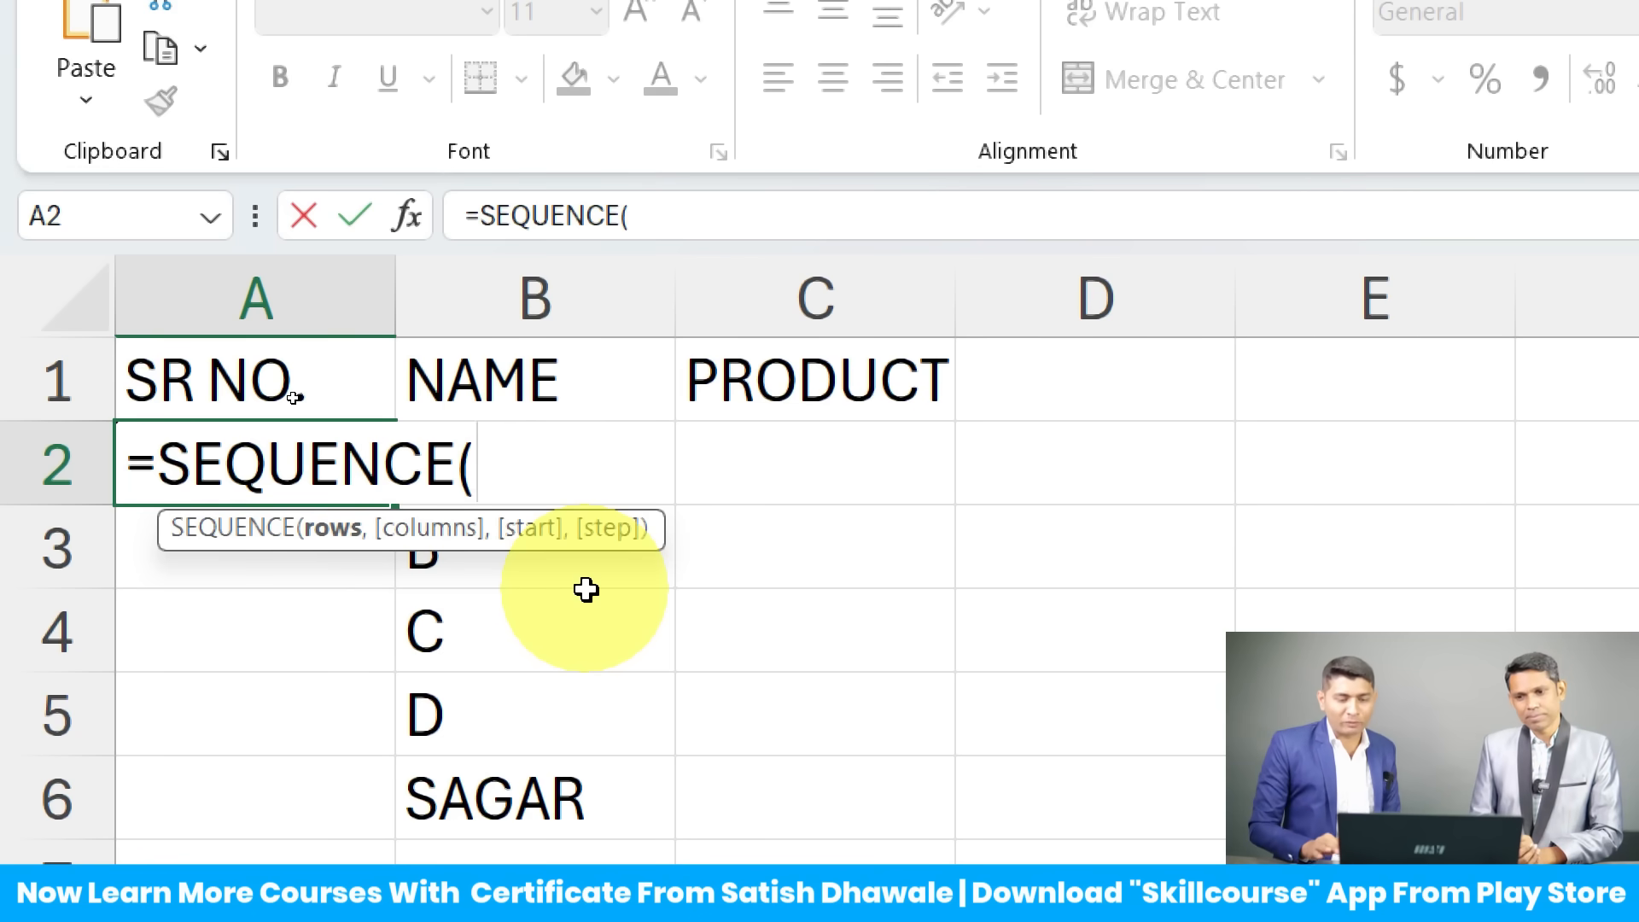
text(100)
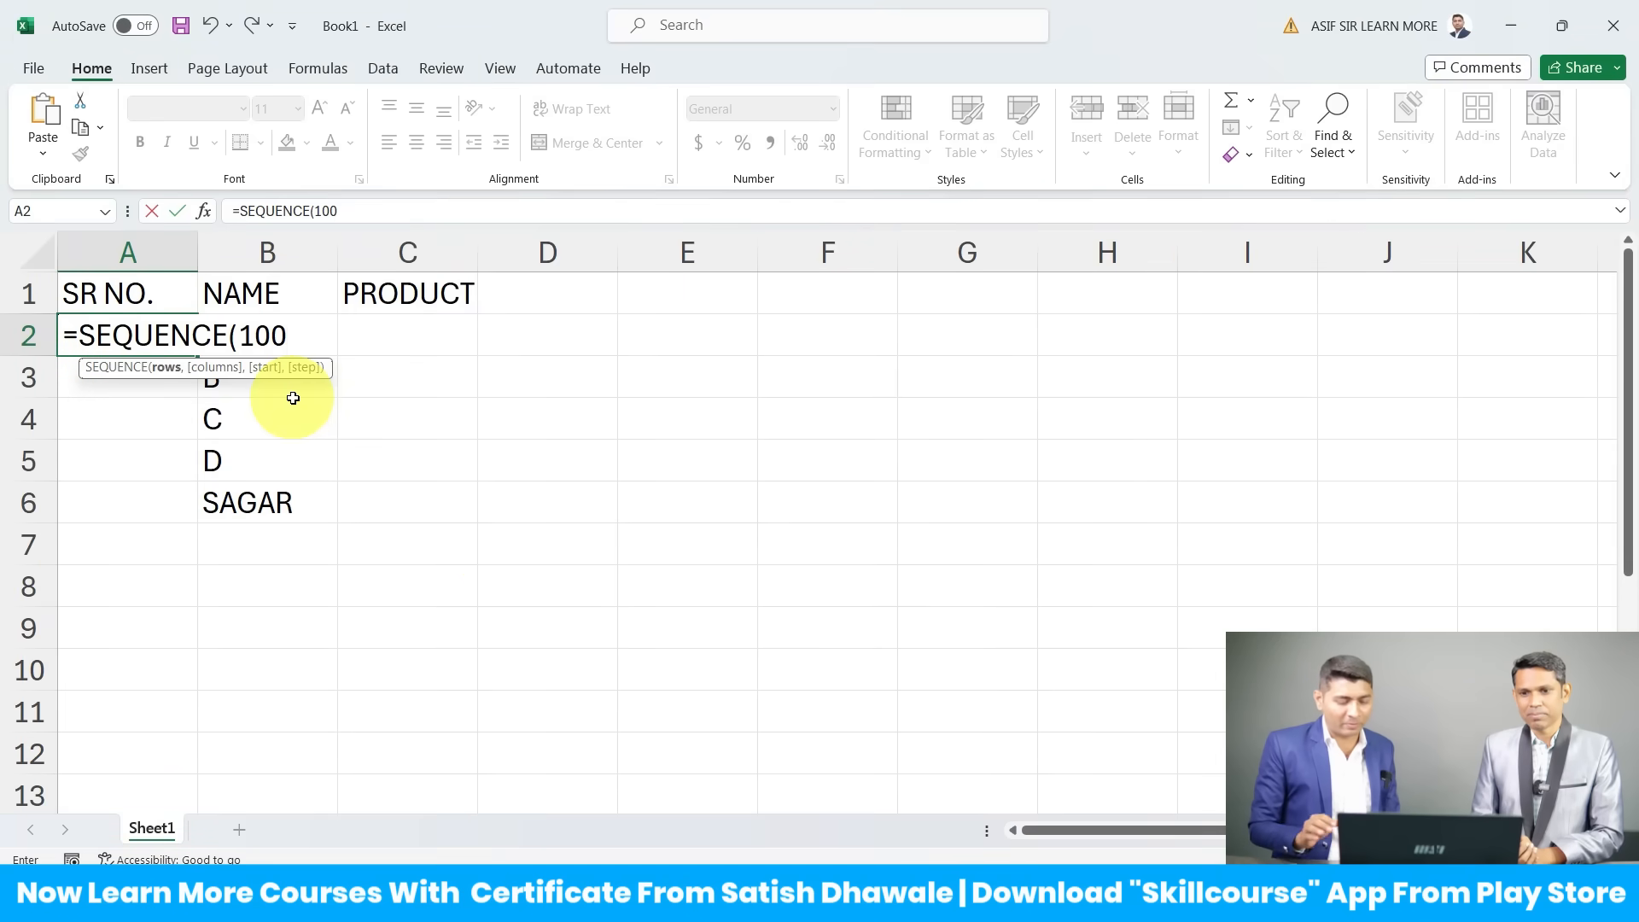
key(Return)
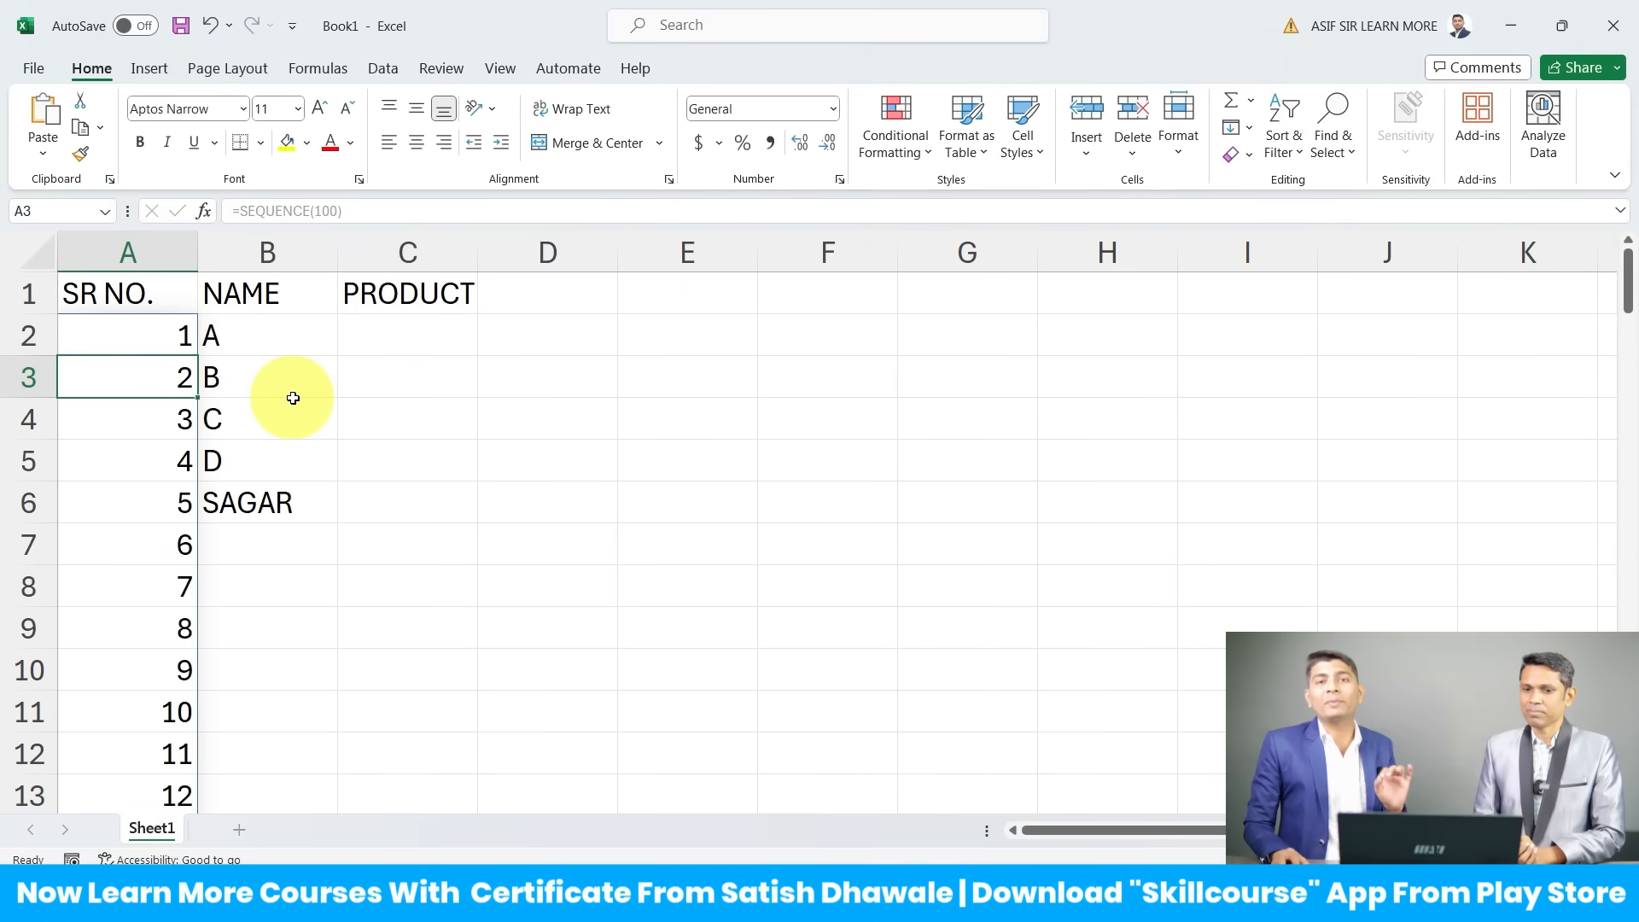
Step: Examine how far the serial numbers run down column A compared with the names in column B, and check the formula in A2
scroll(105, 504, down, 5)
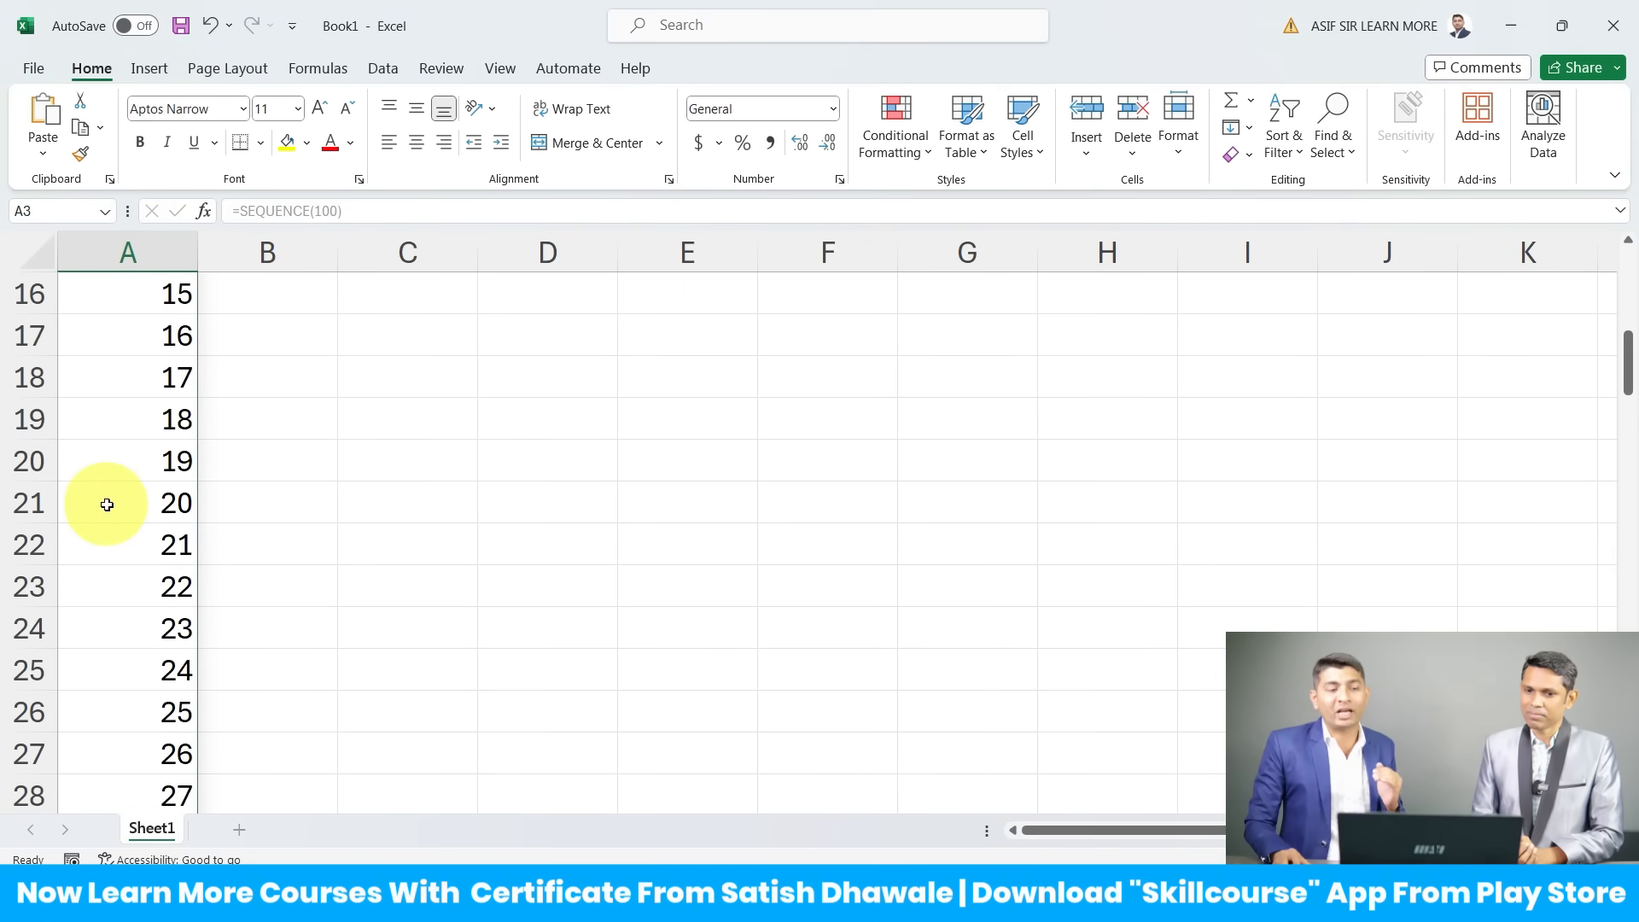
scroll(107, 504, down, 20)
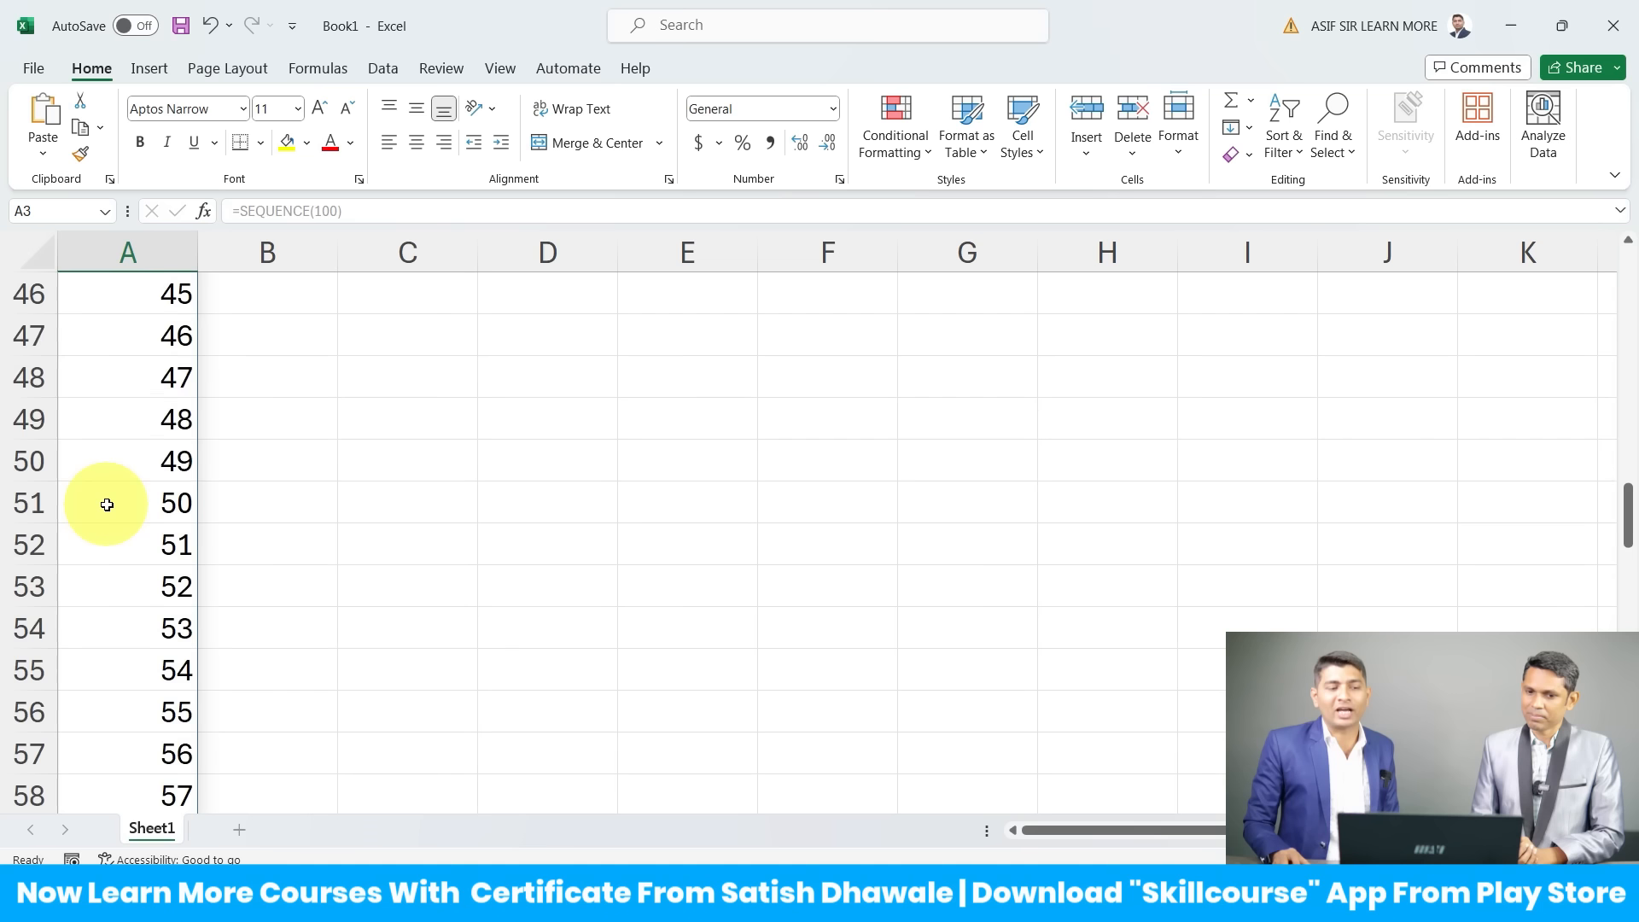
scroll(106, 505, down, 2)
scroll(107, 505, up, 20)
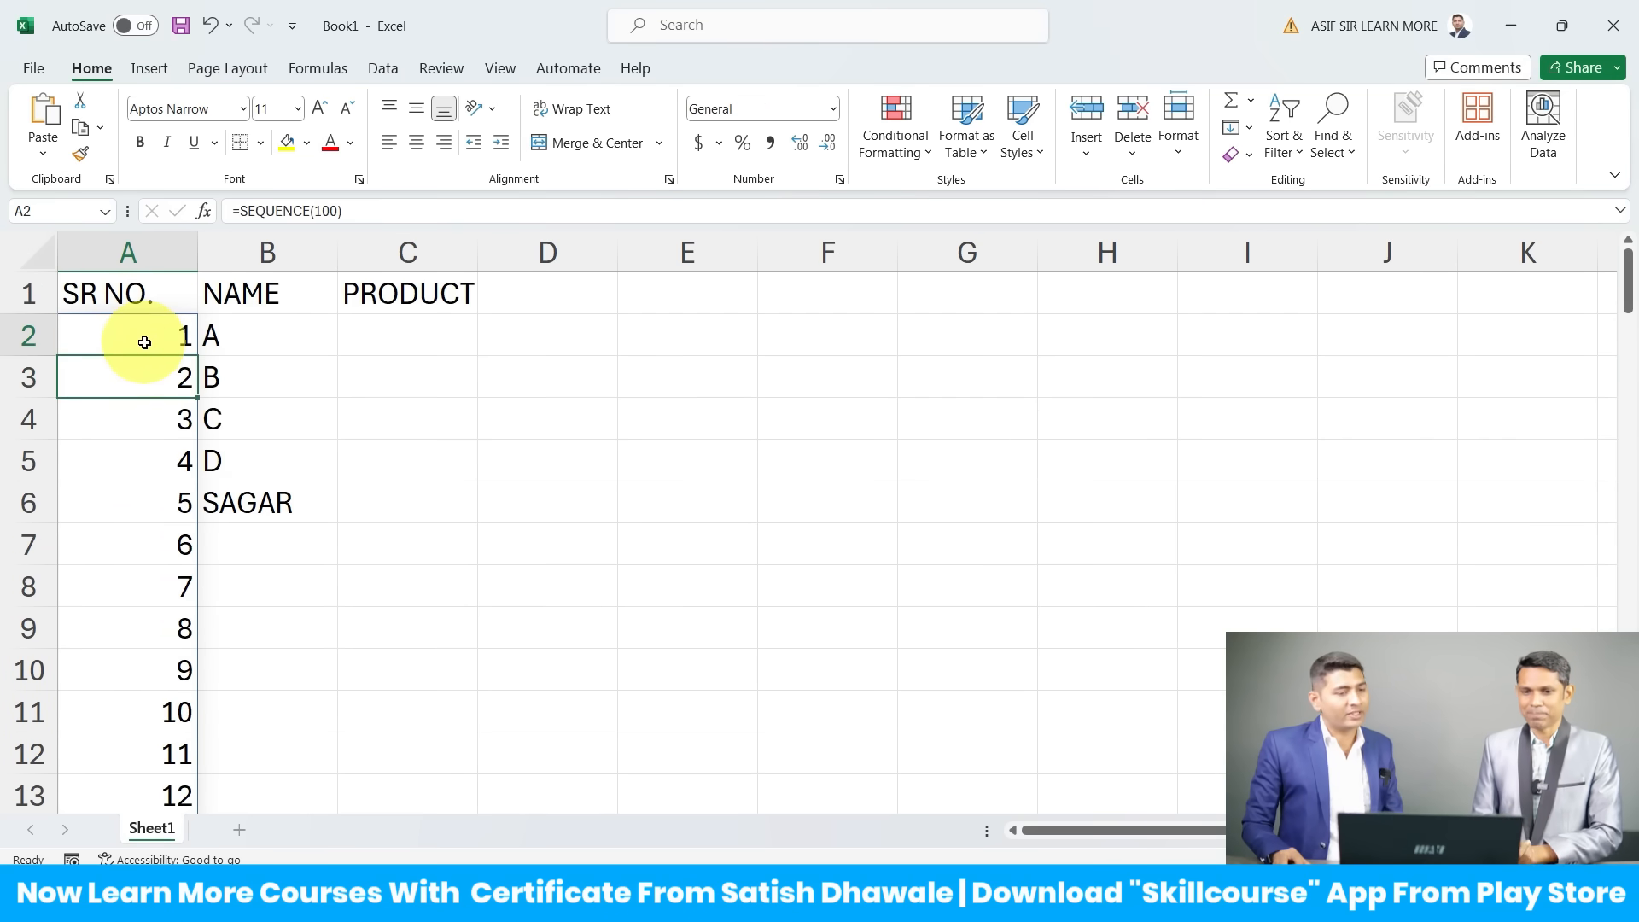
click(139, 340)
double_click(146, 342)
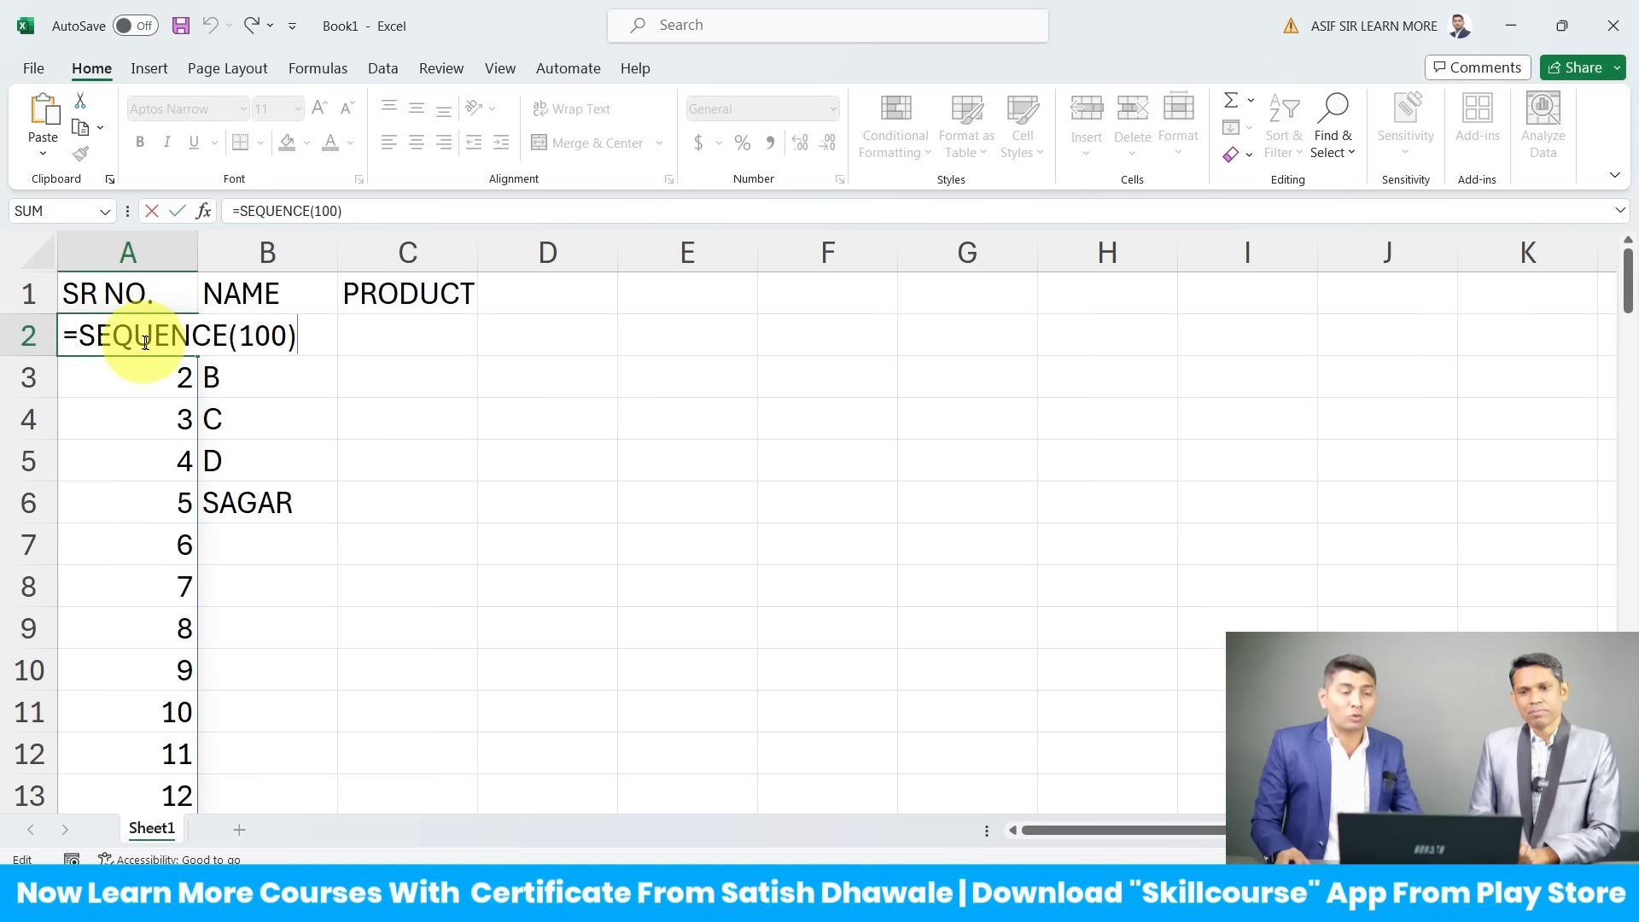
drag(263, 331, 258, 675)
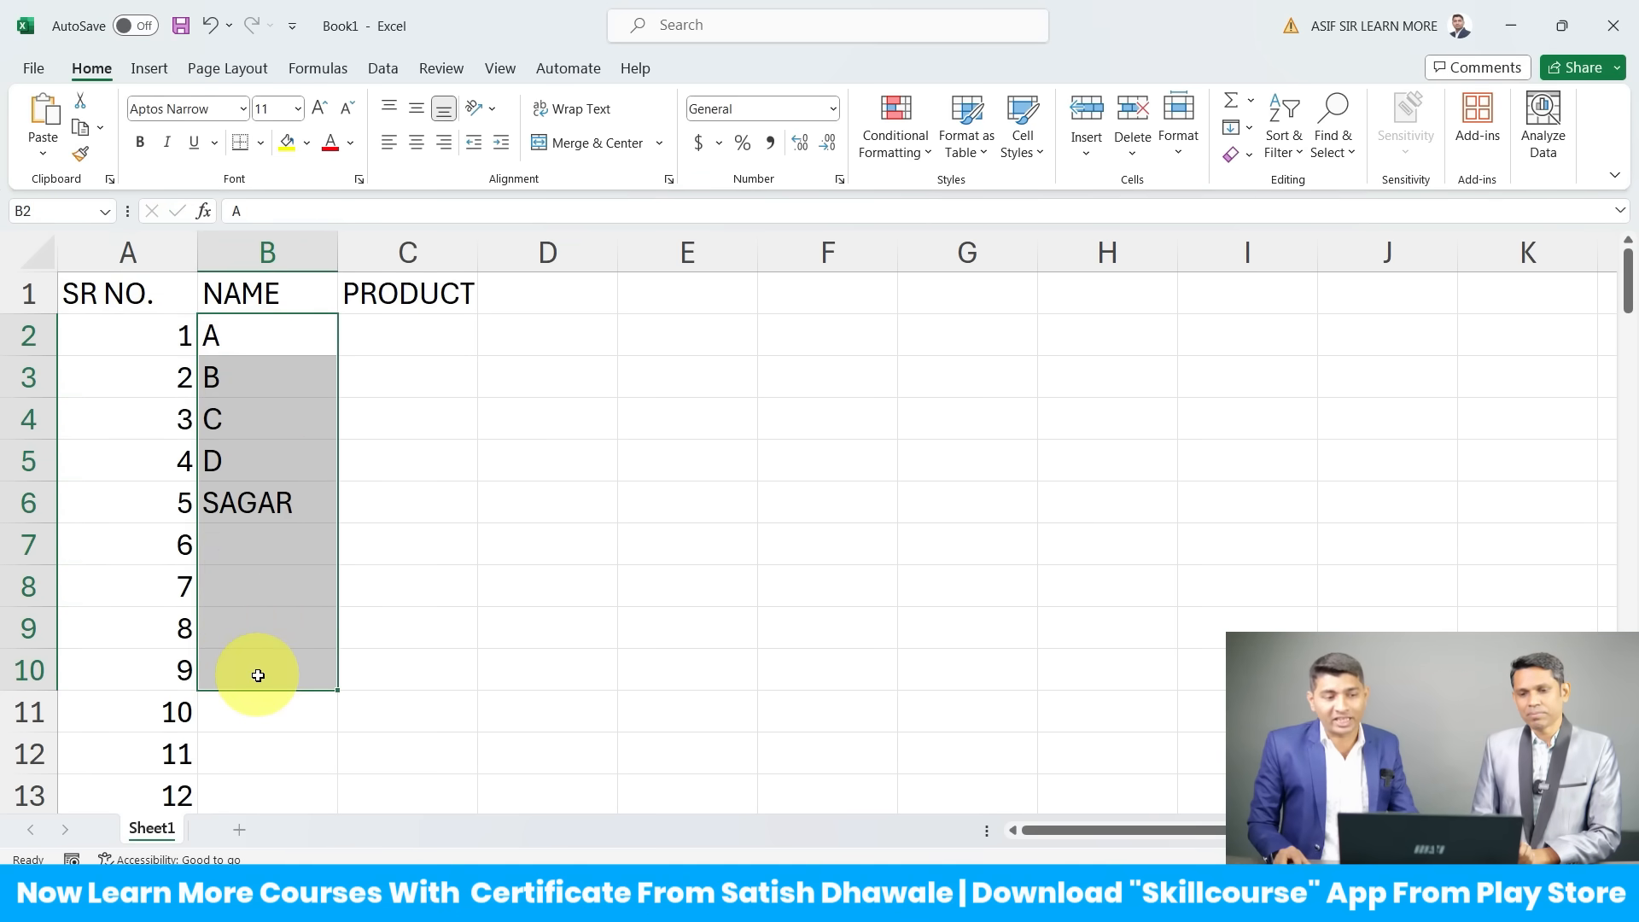
drag(135, 368, 149, 540)
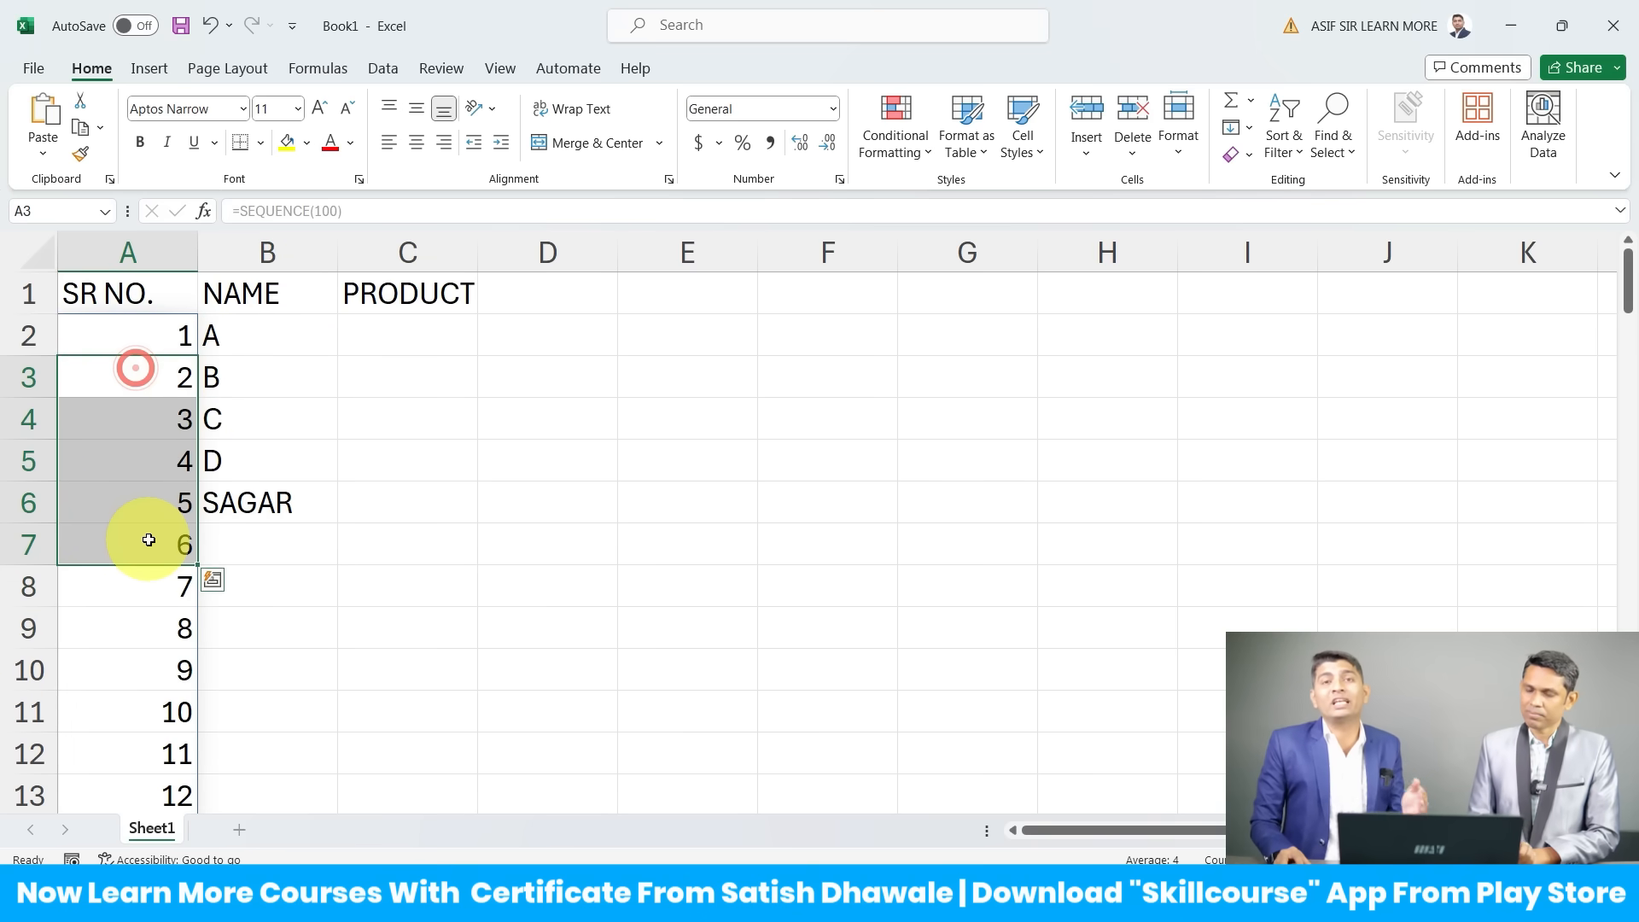
Step: Clear the fixed-length formula from A2 and begin a new SEQUENCE formula there
click(95, 342)
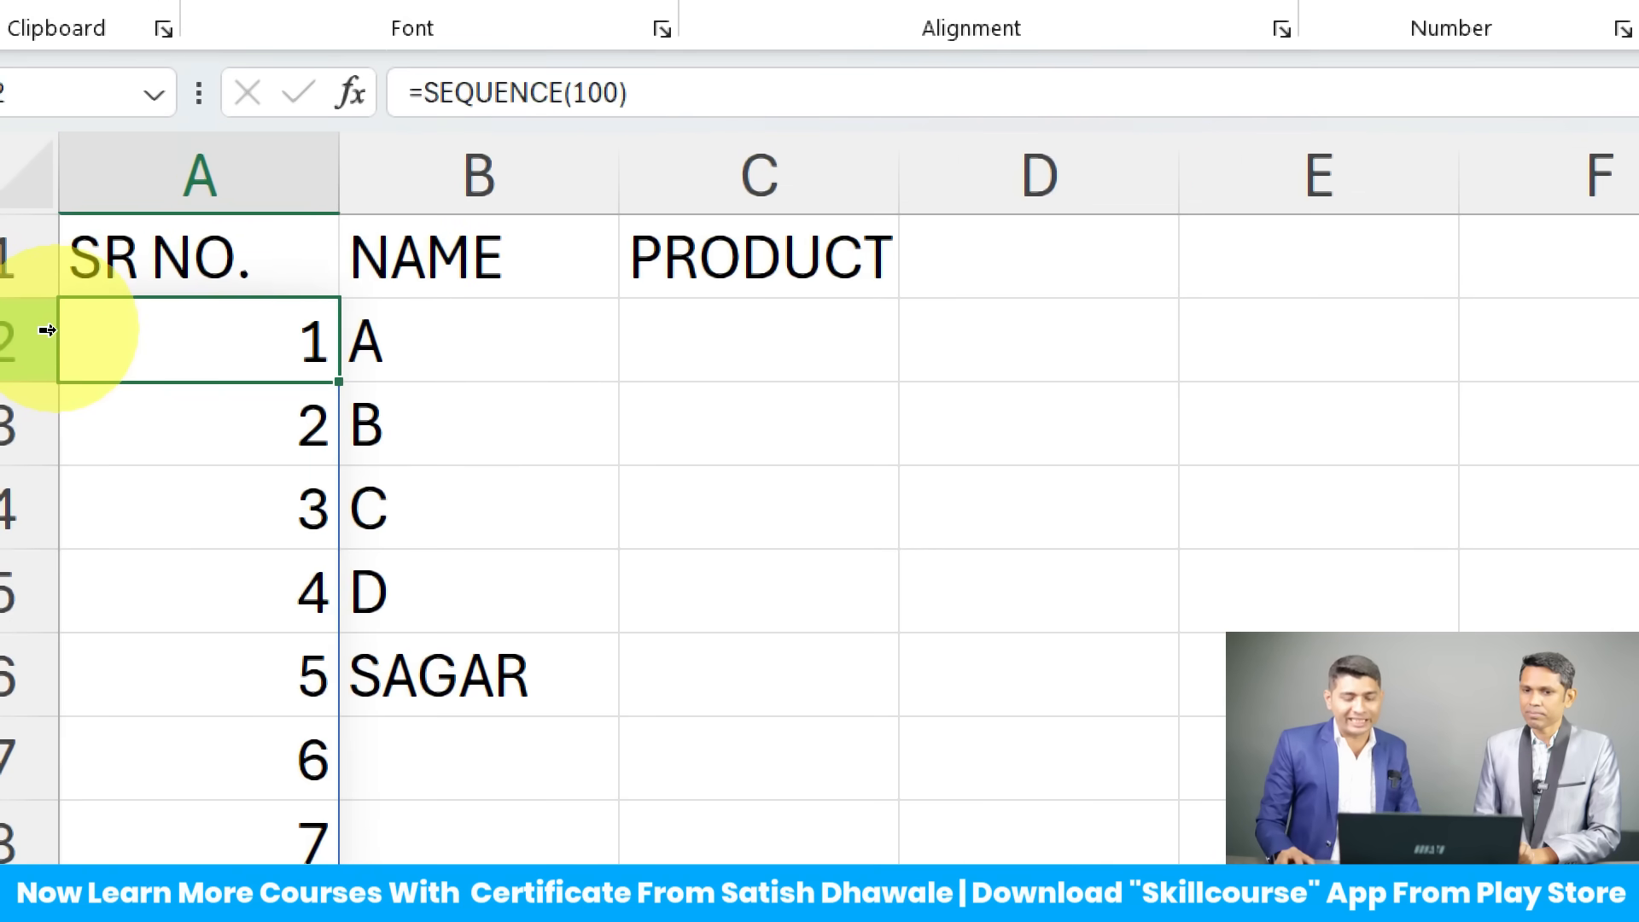
key(Delete)
text(=SE)
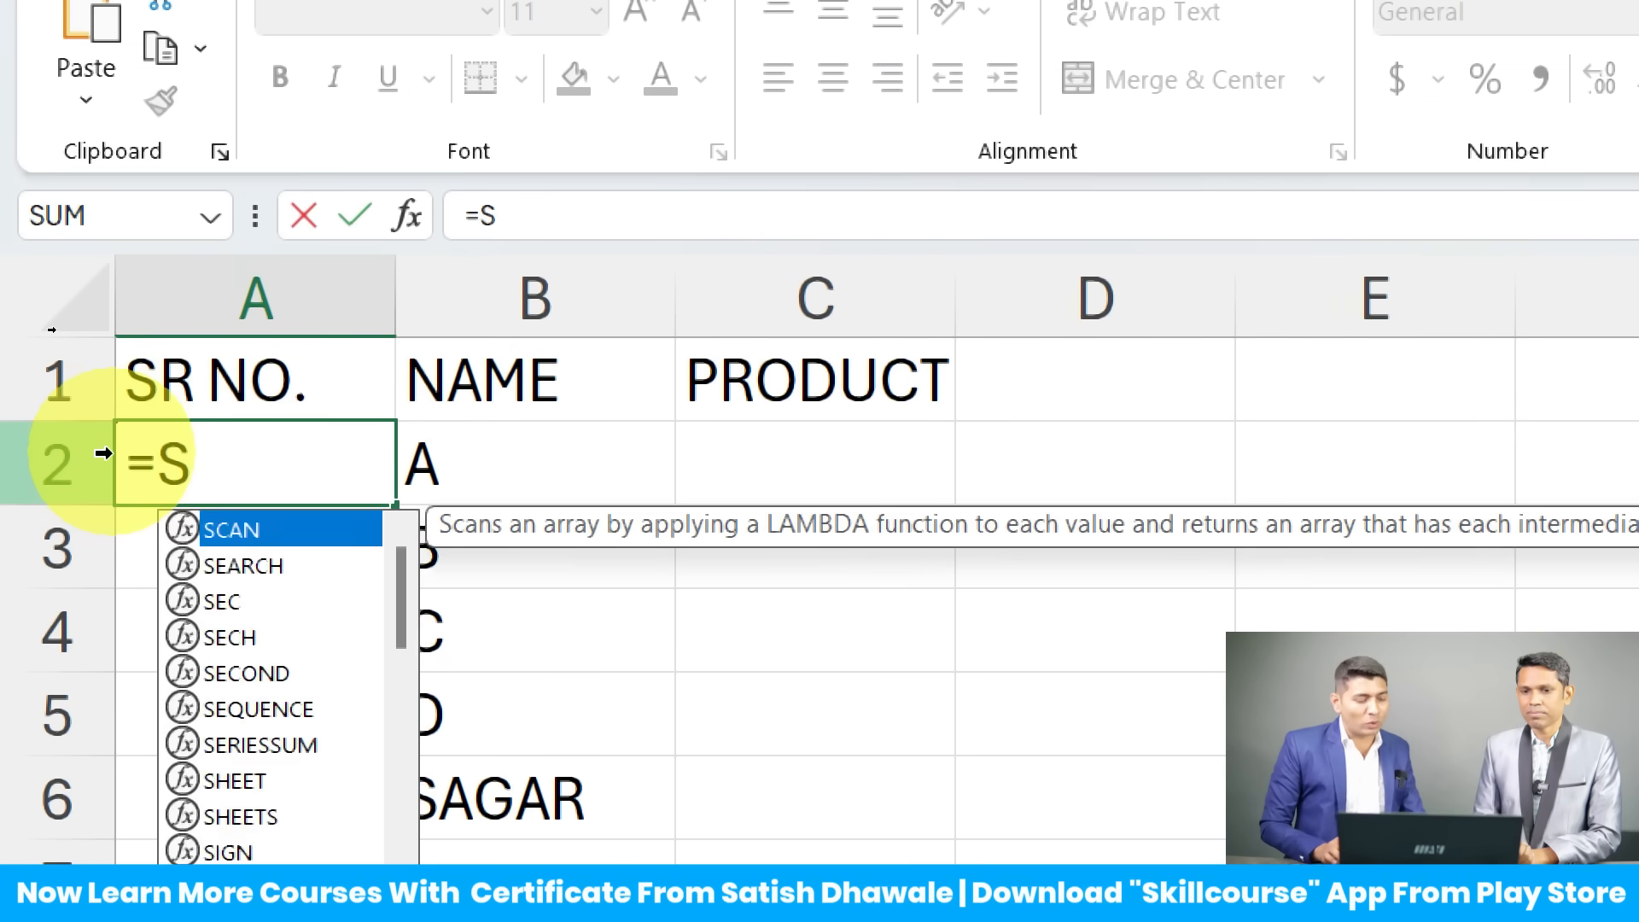
key(Down)
key(Down)
key(Down)
key(Down)
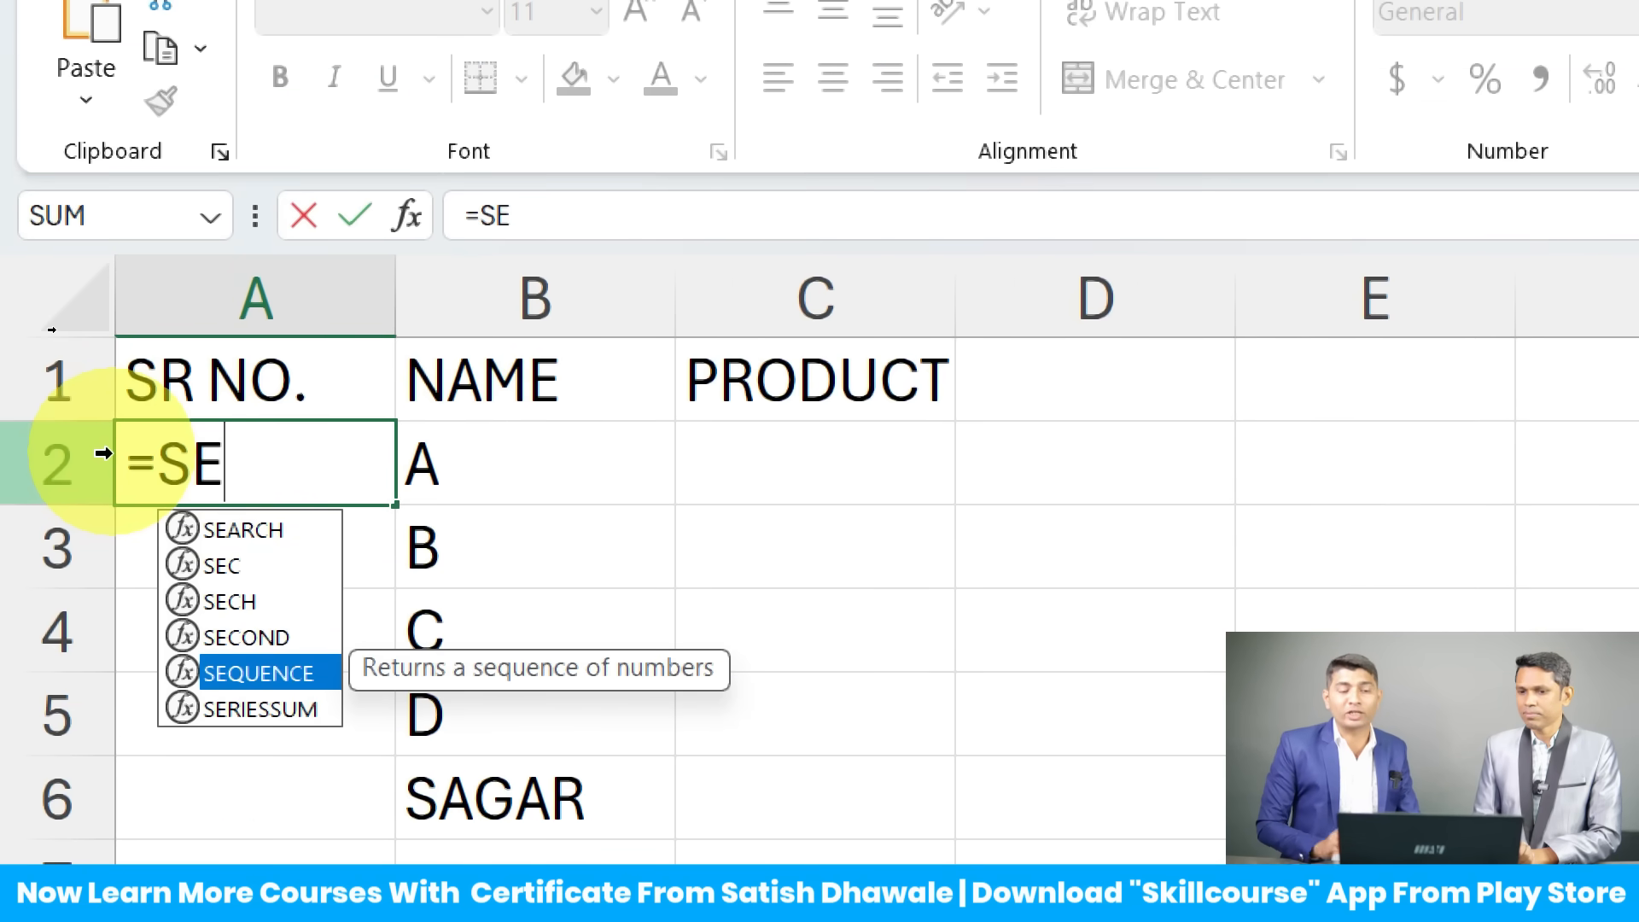
key(Tab)
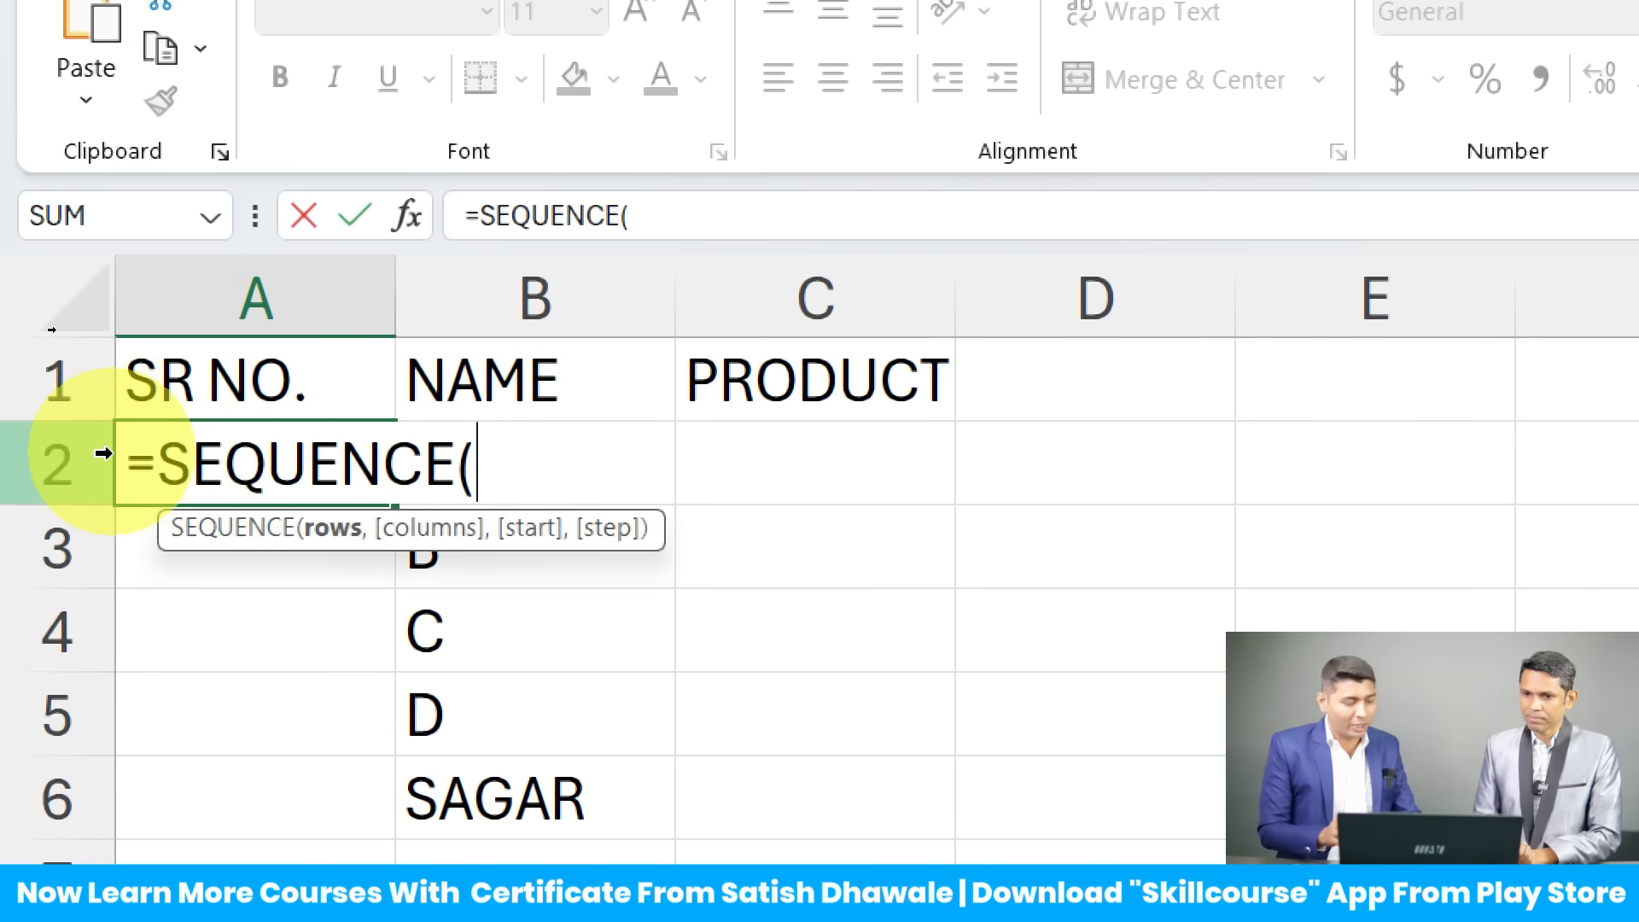
Step: Complete the formula in A2 as =SEQUENCE(COUNTA(B2:B100)) and enter it
text(COUN)
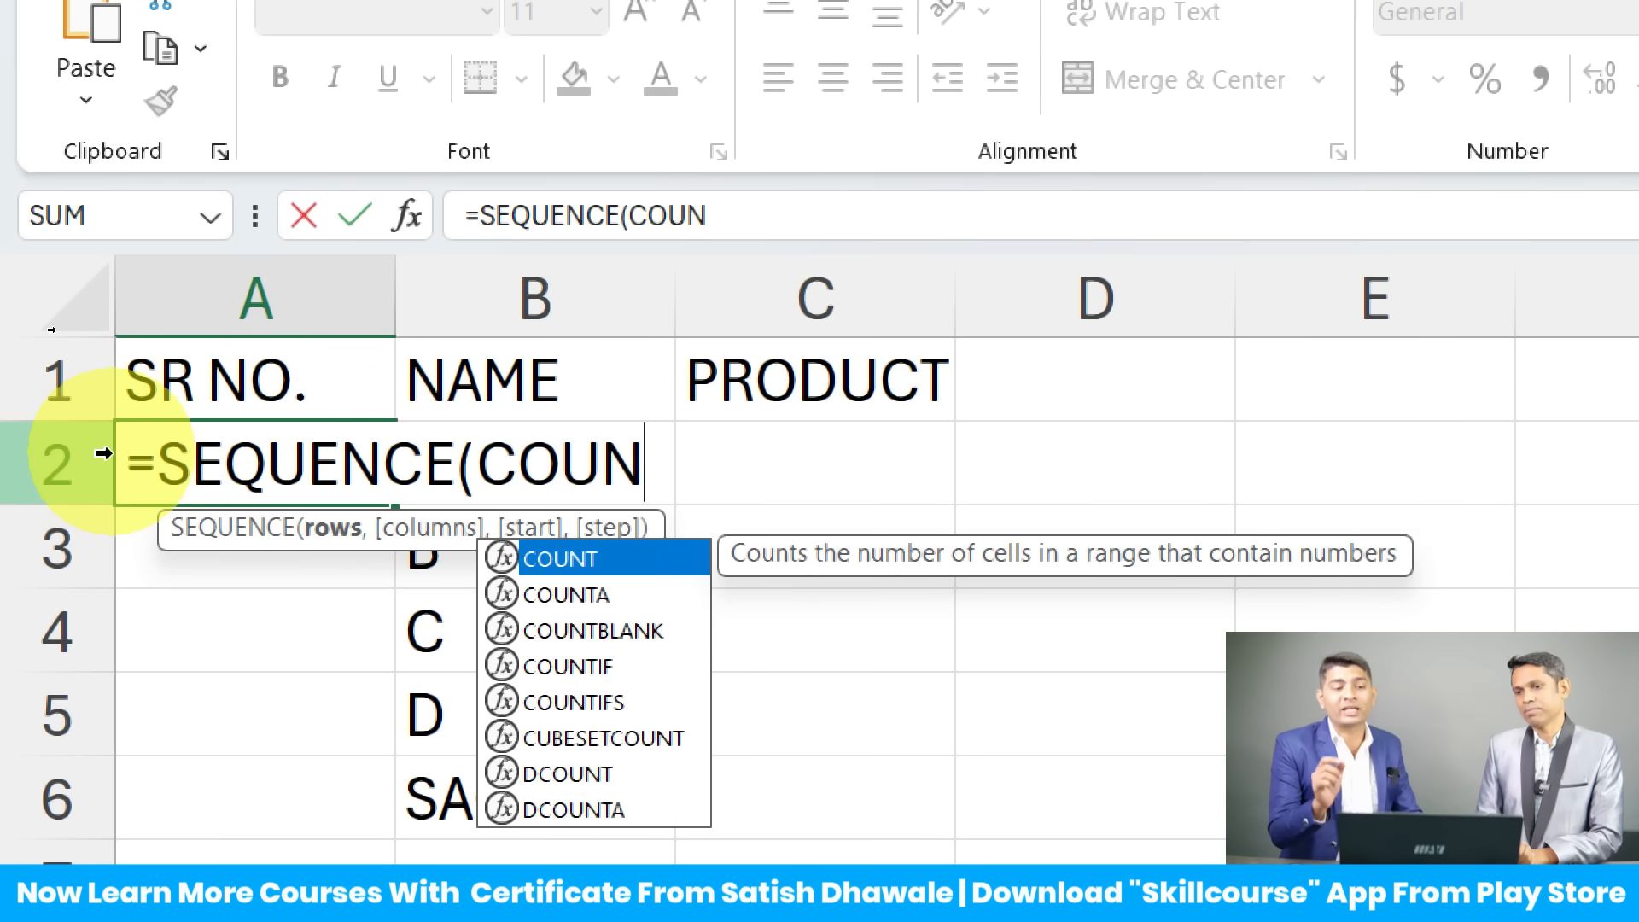
key(Tab)
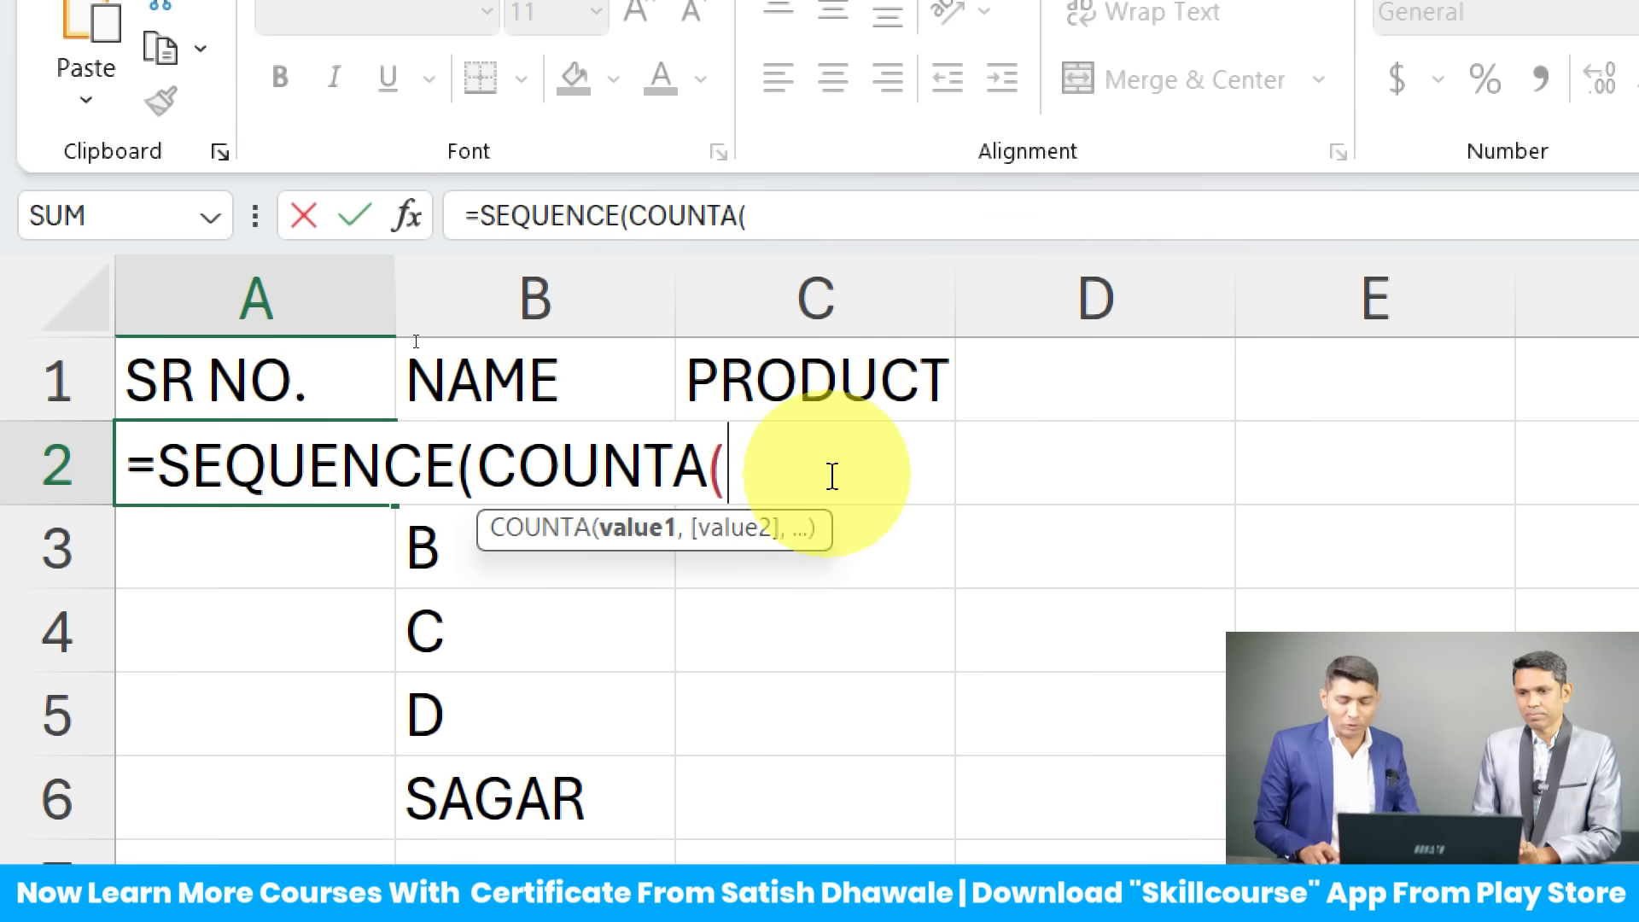
text(B2)
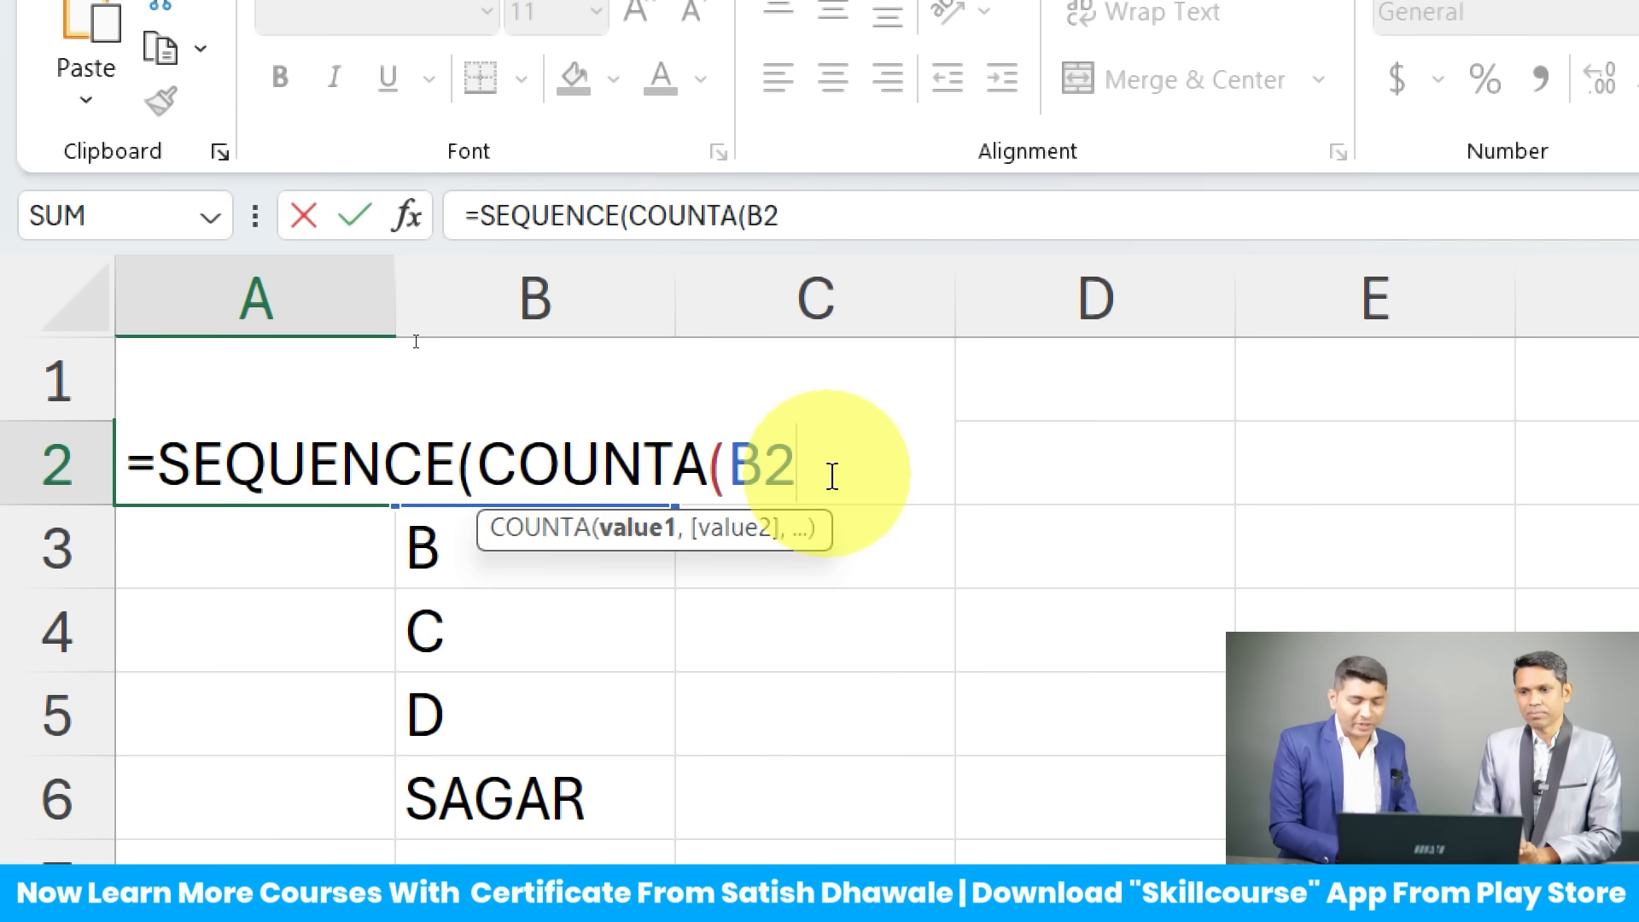
text(:)
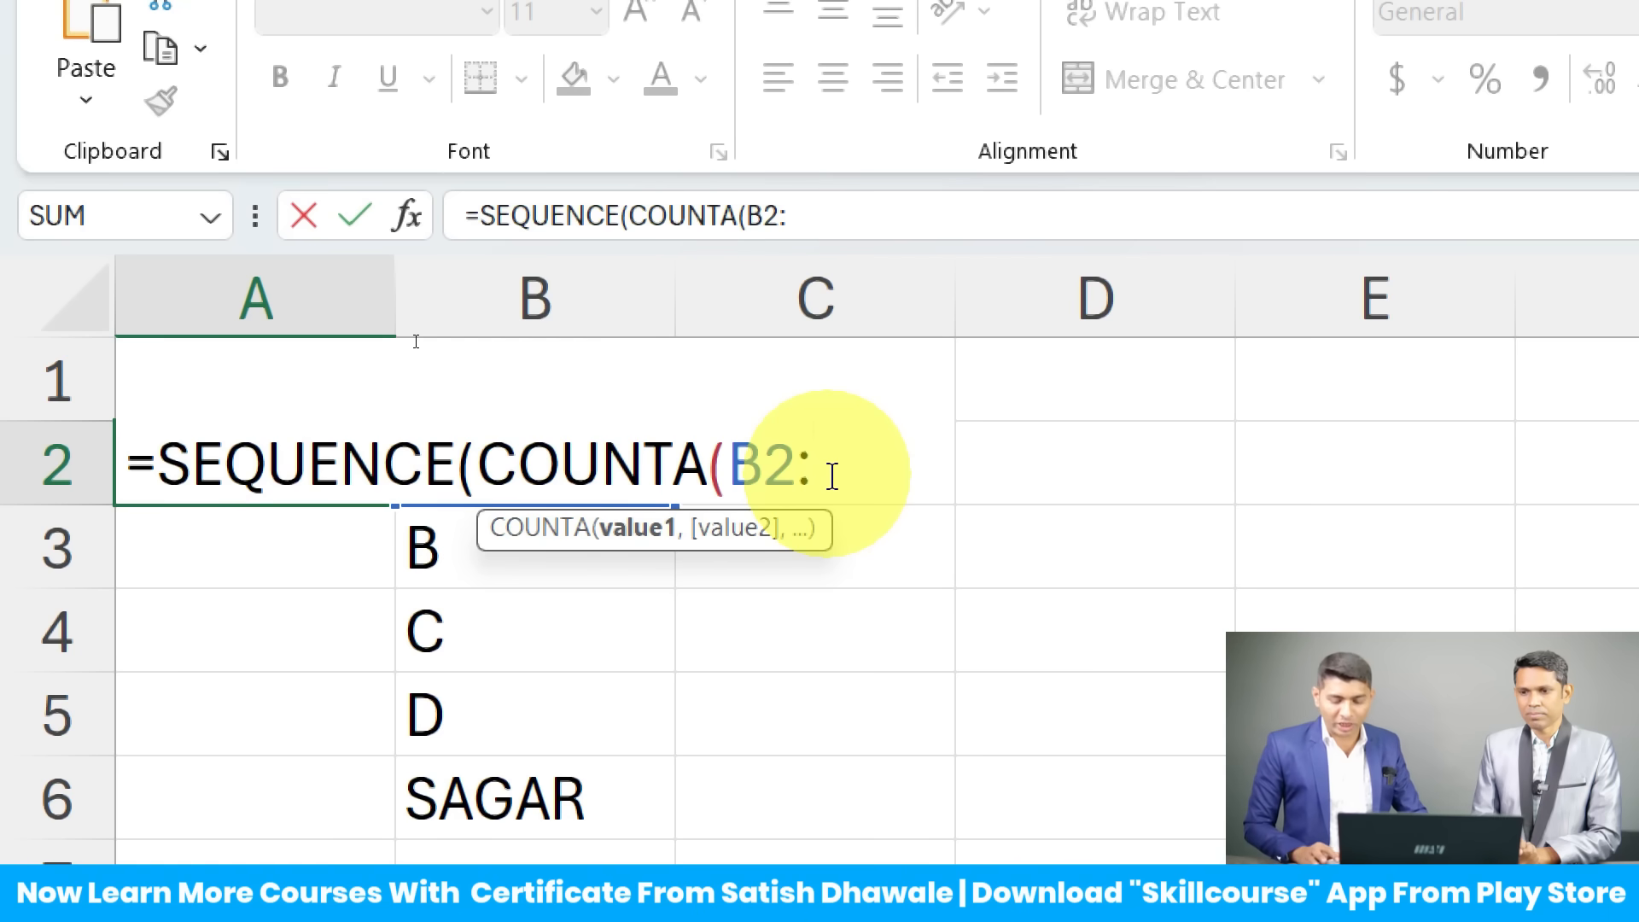
text(B100)
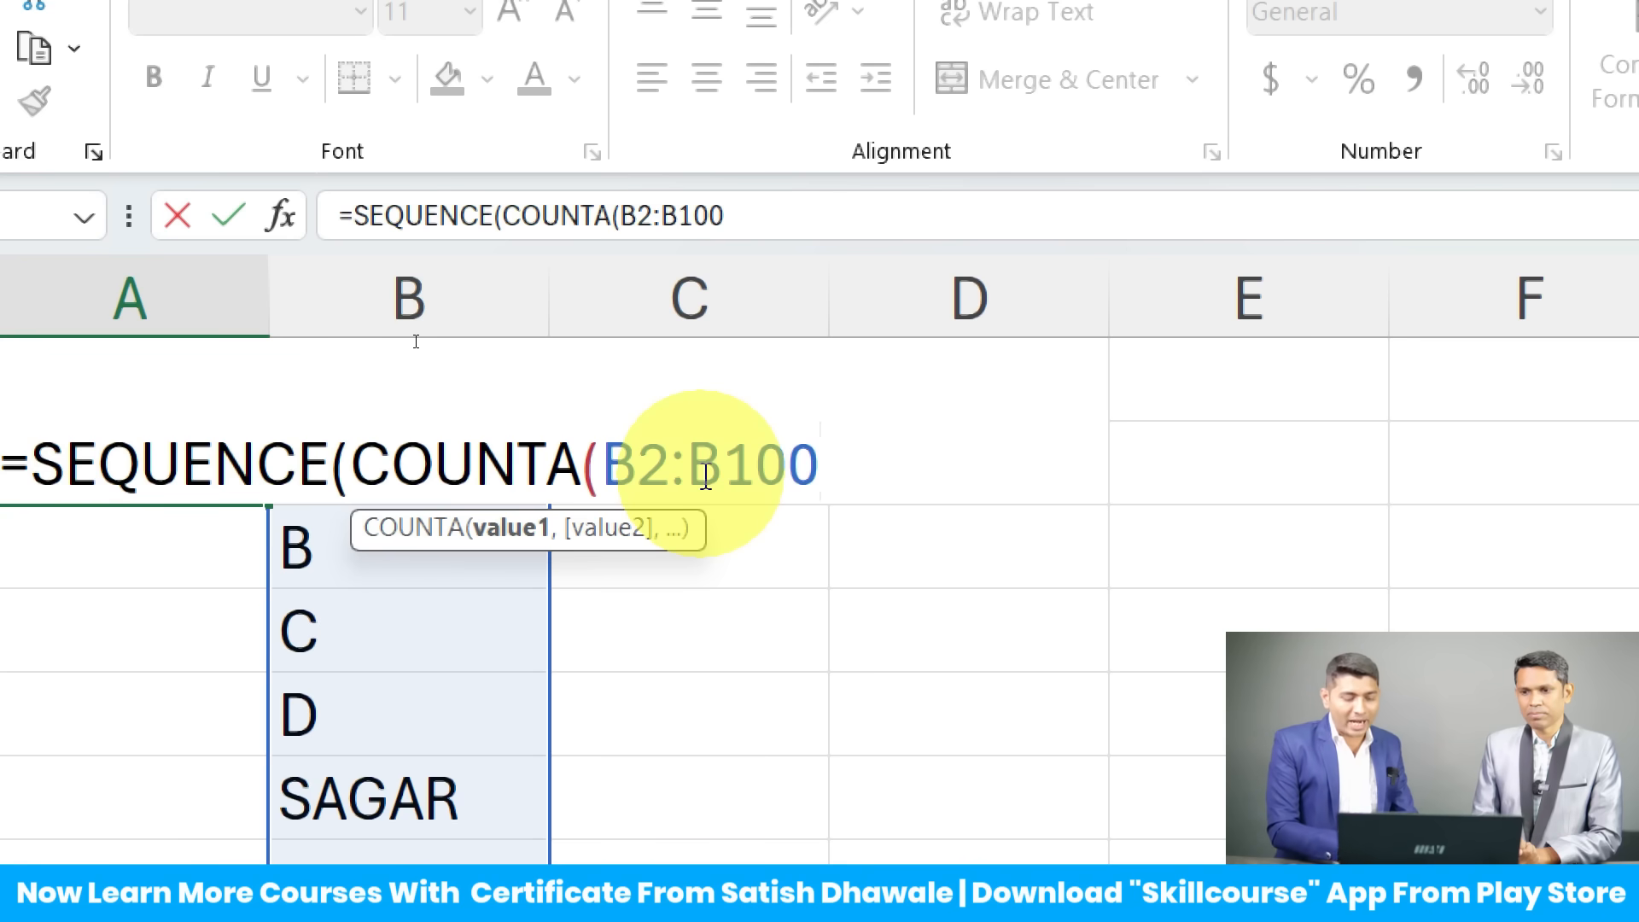
text())
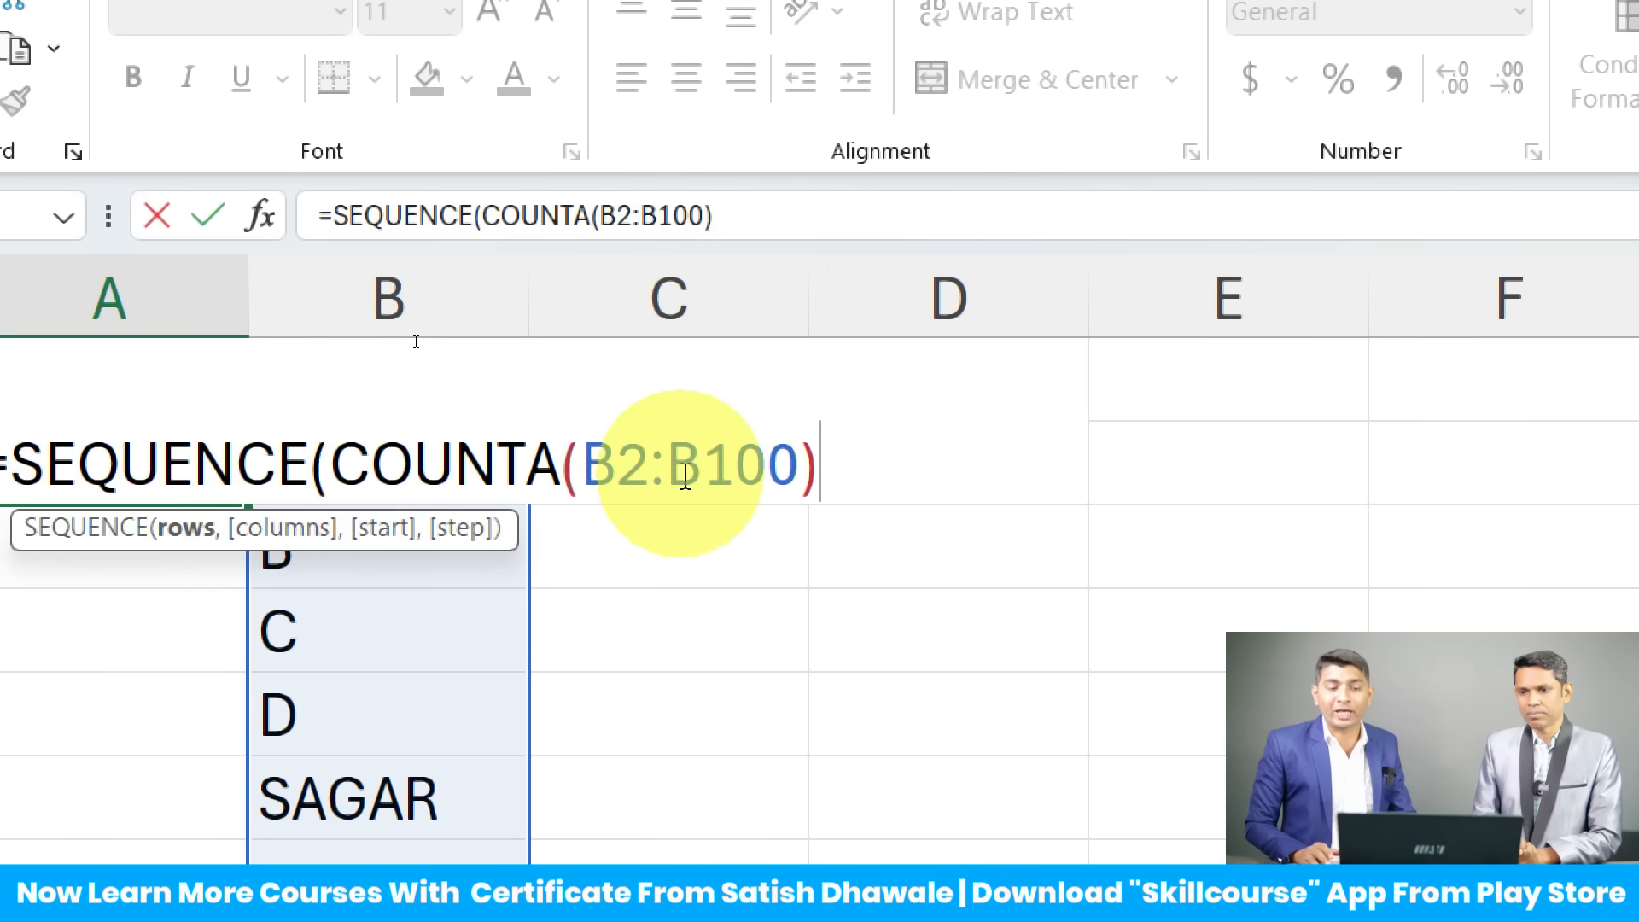
text())
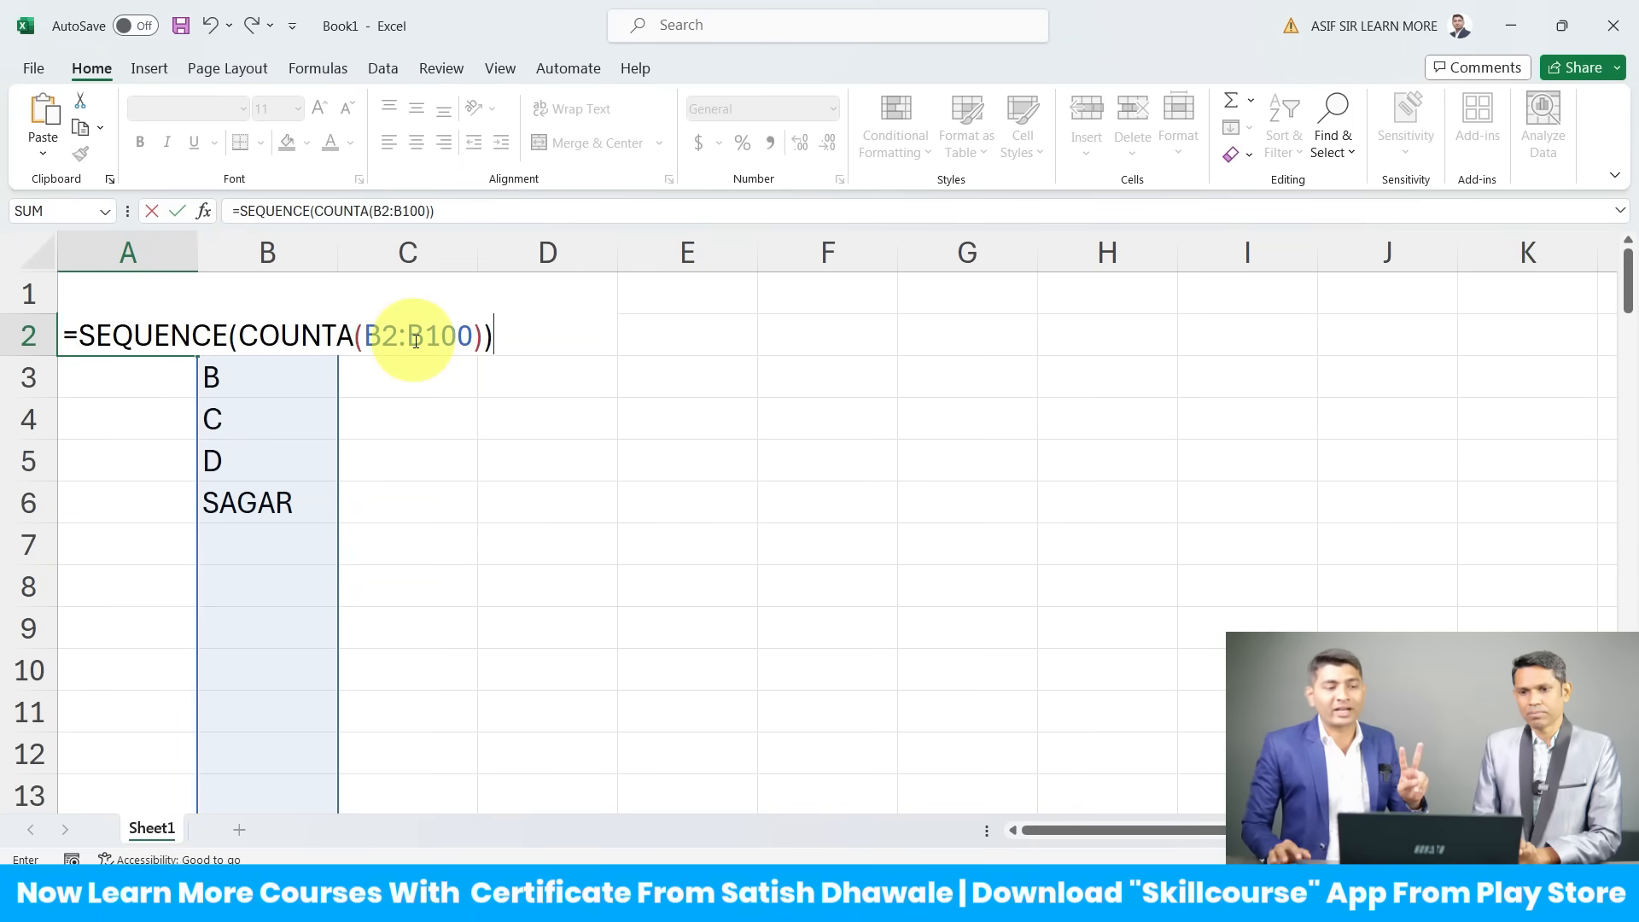
key(Return)
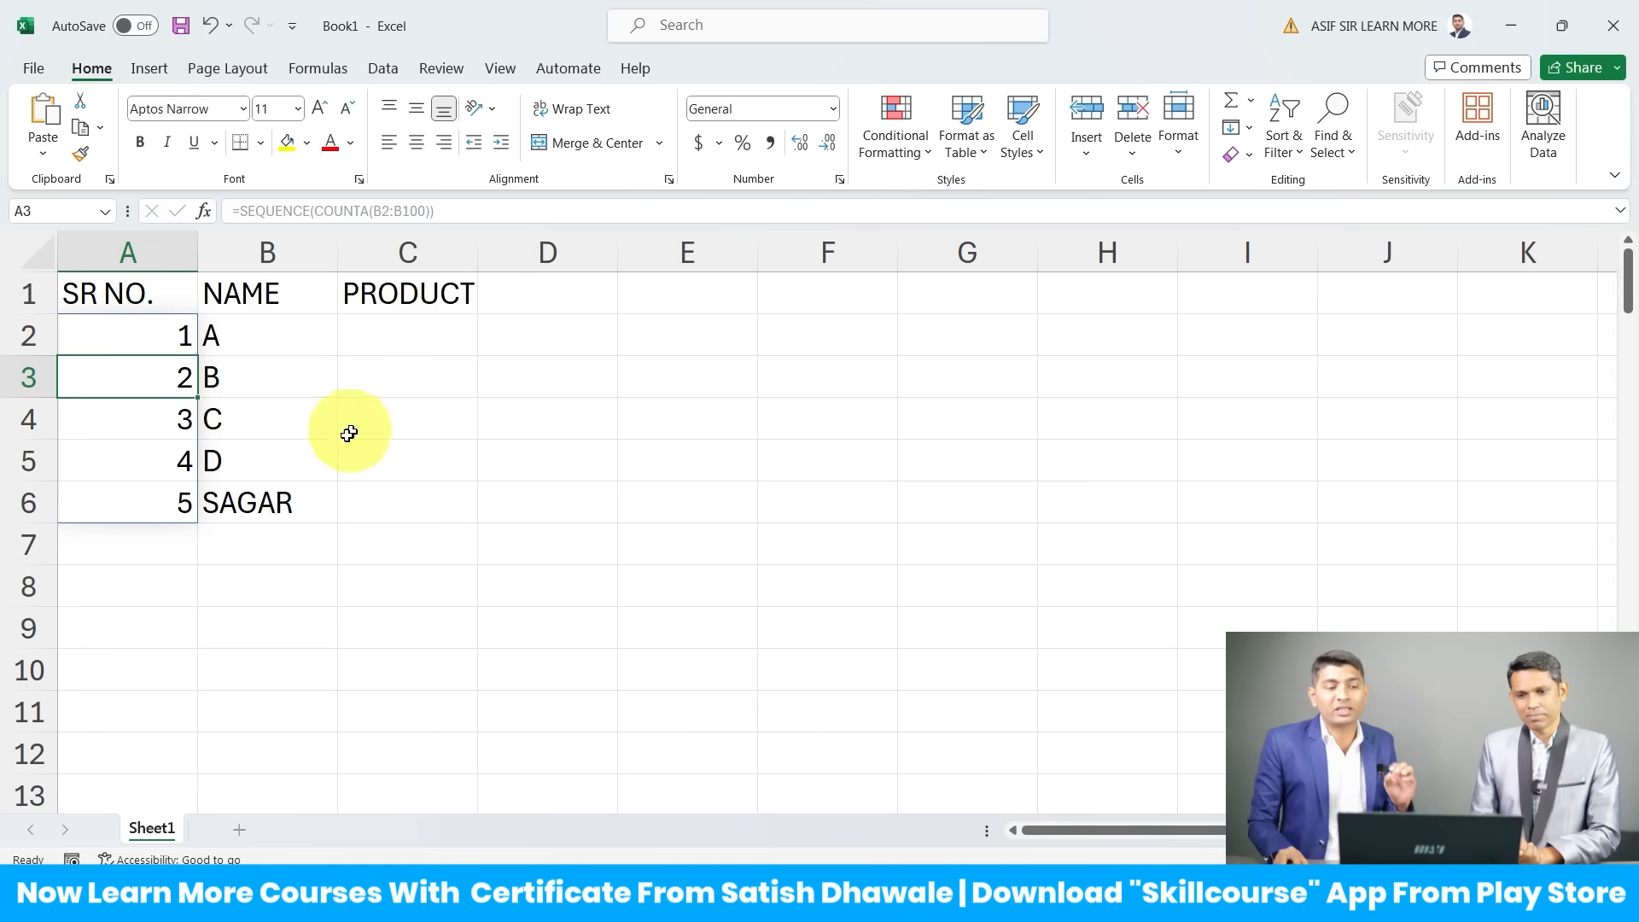
Step: Add three more sample first names in B7, B8 and B9, directly below the existing name list
click(282, 540)
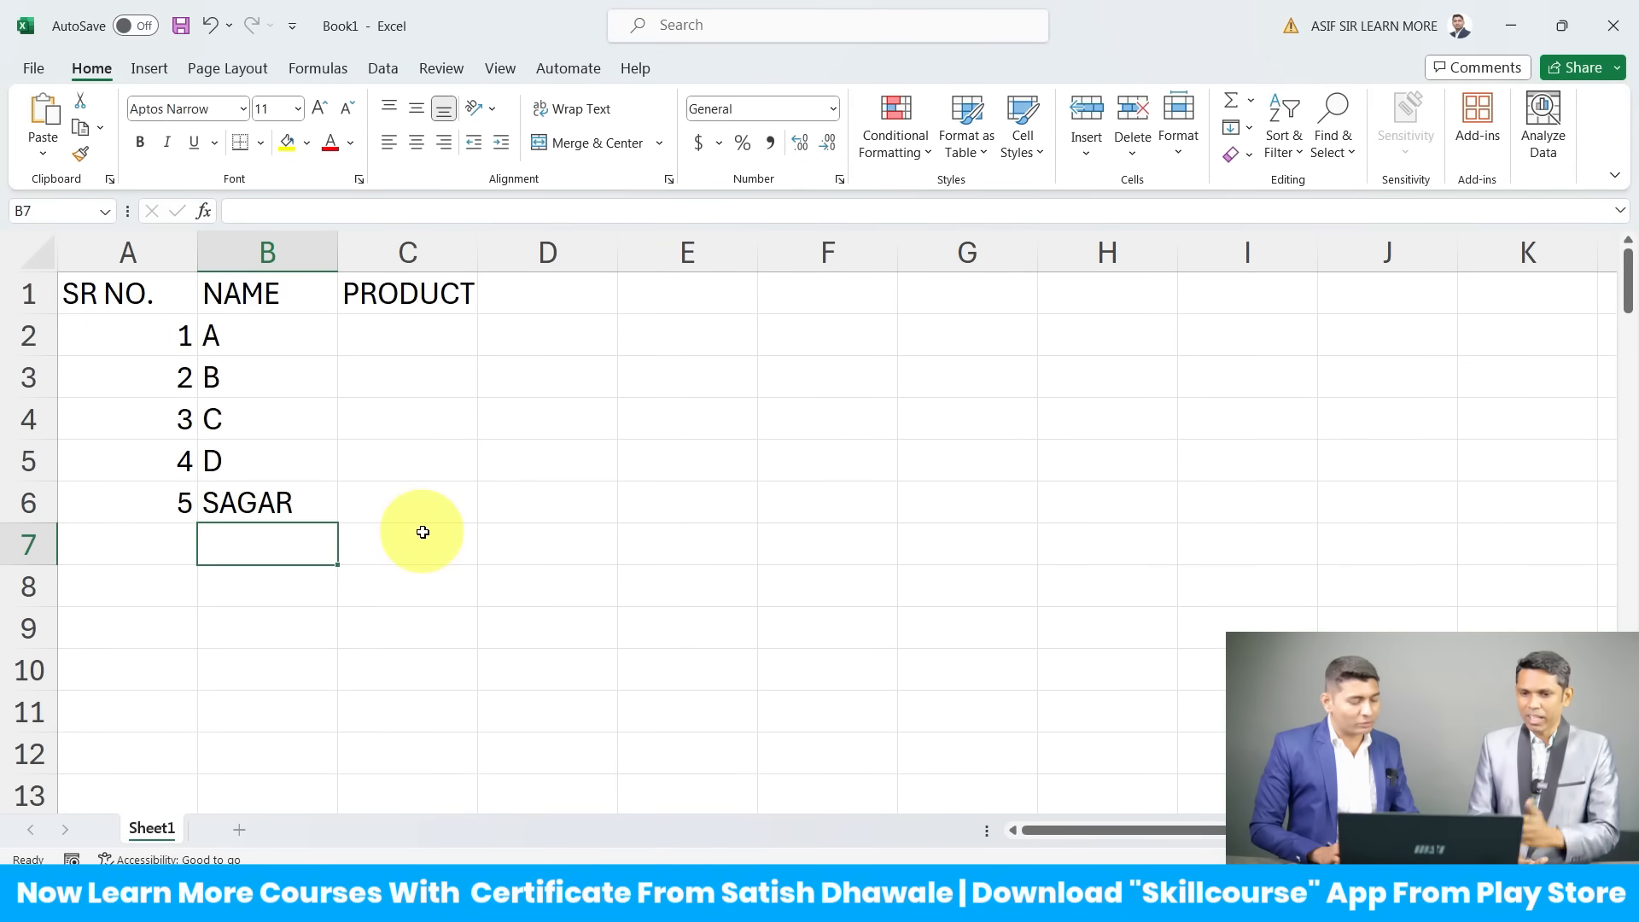
text(A)
key(BackSpace)
text(SATIS)
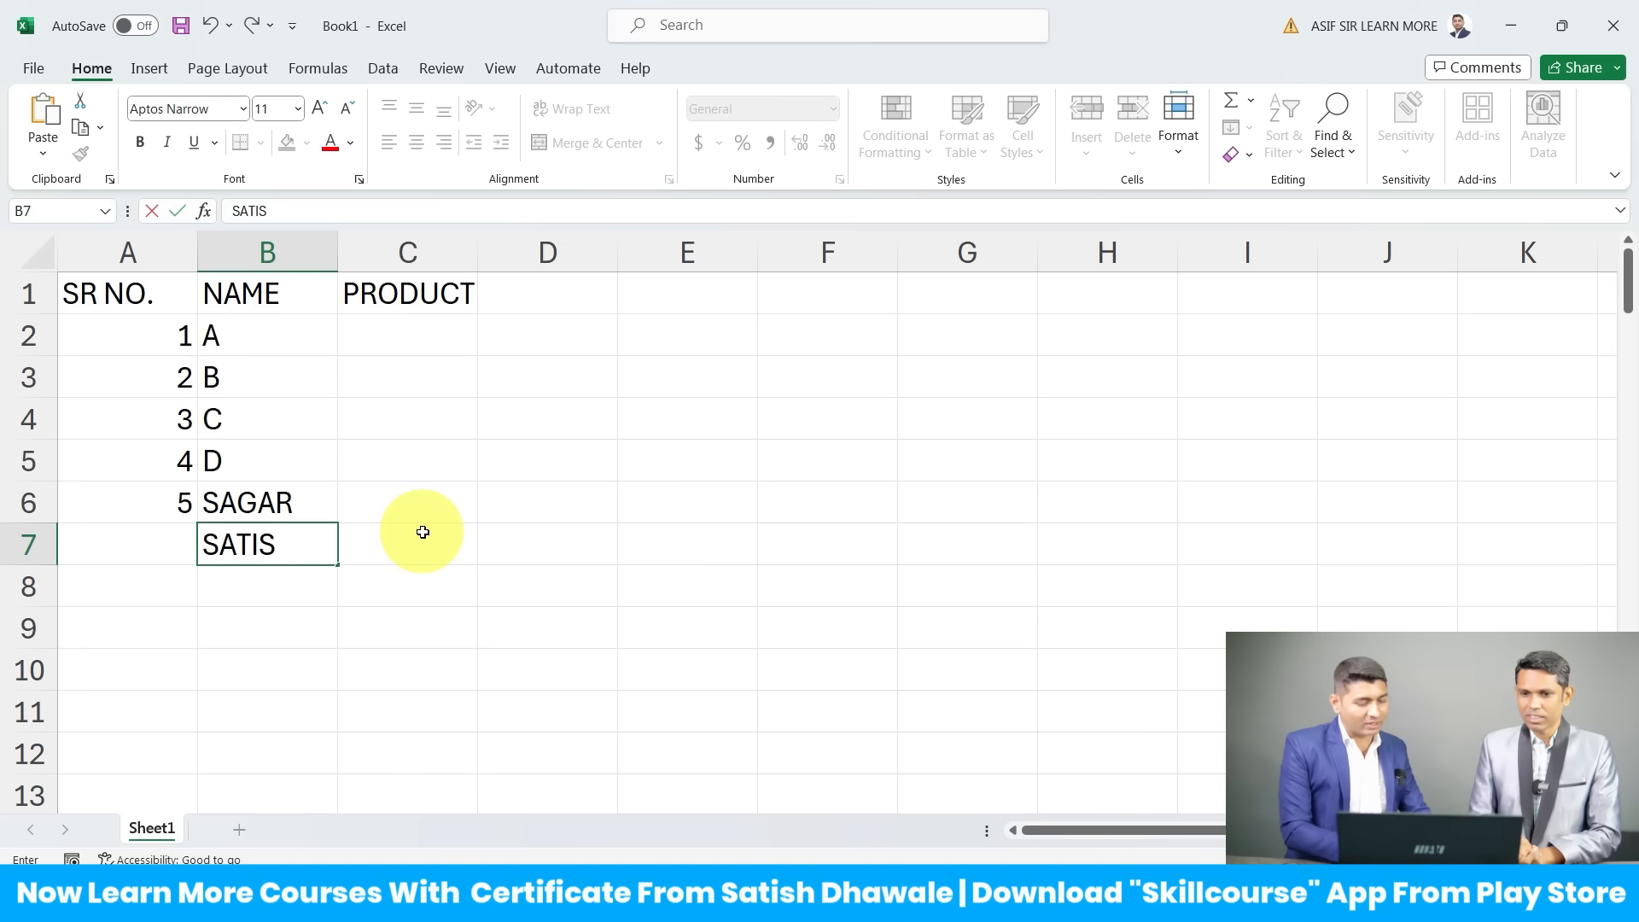
text(H)
key(Return)
text(A)
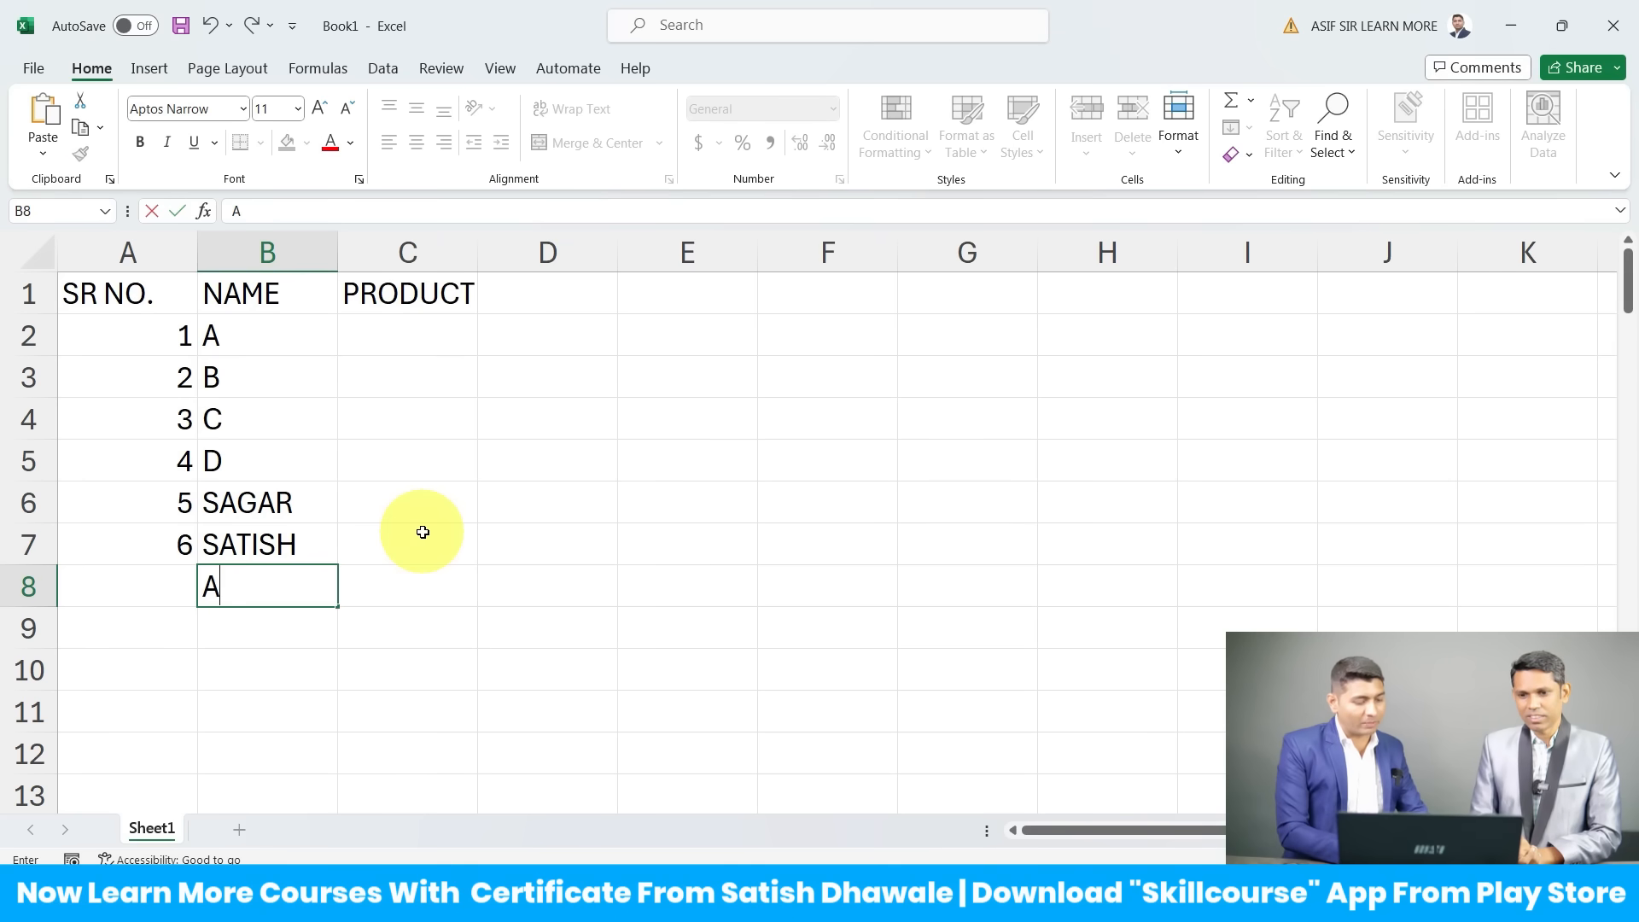
text(TISH)
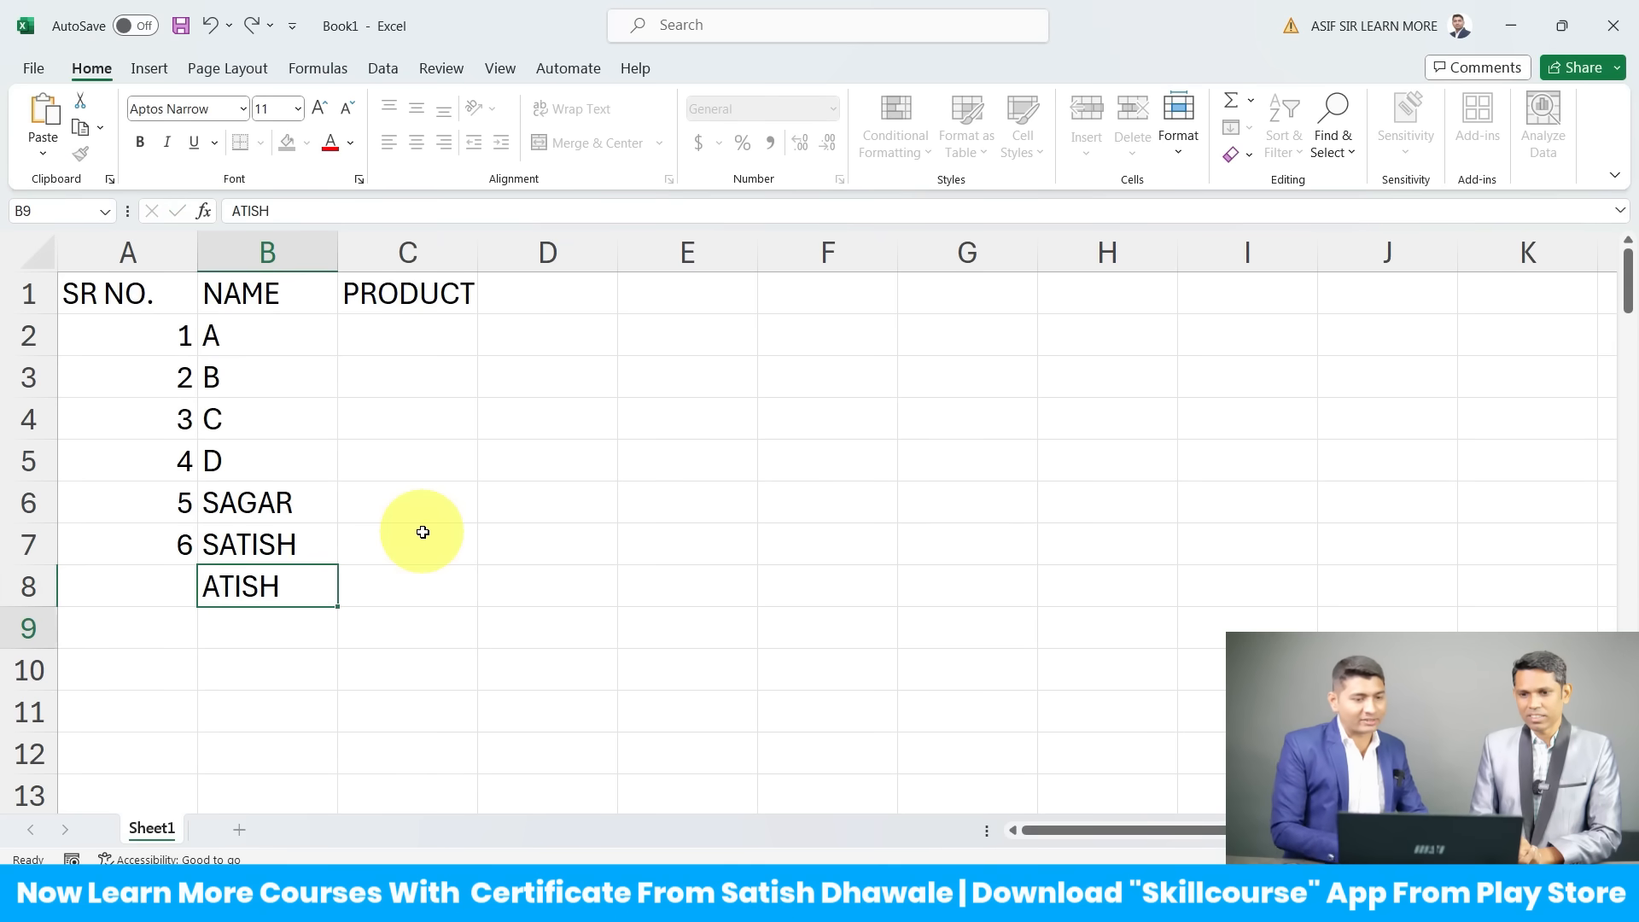
key(Return)
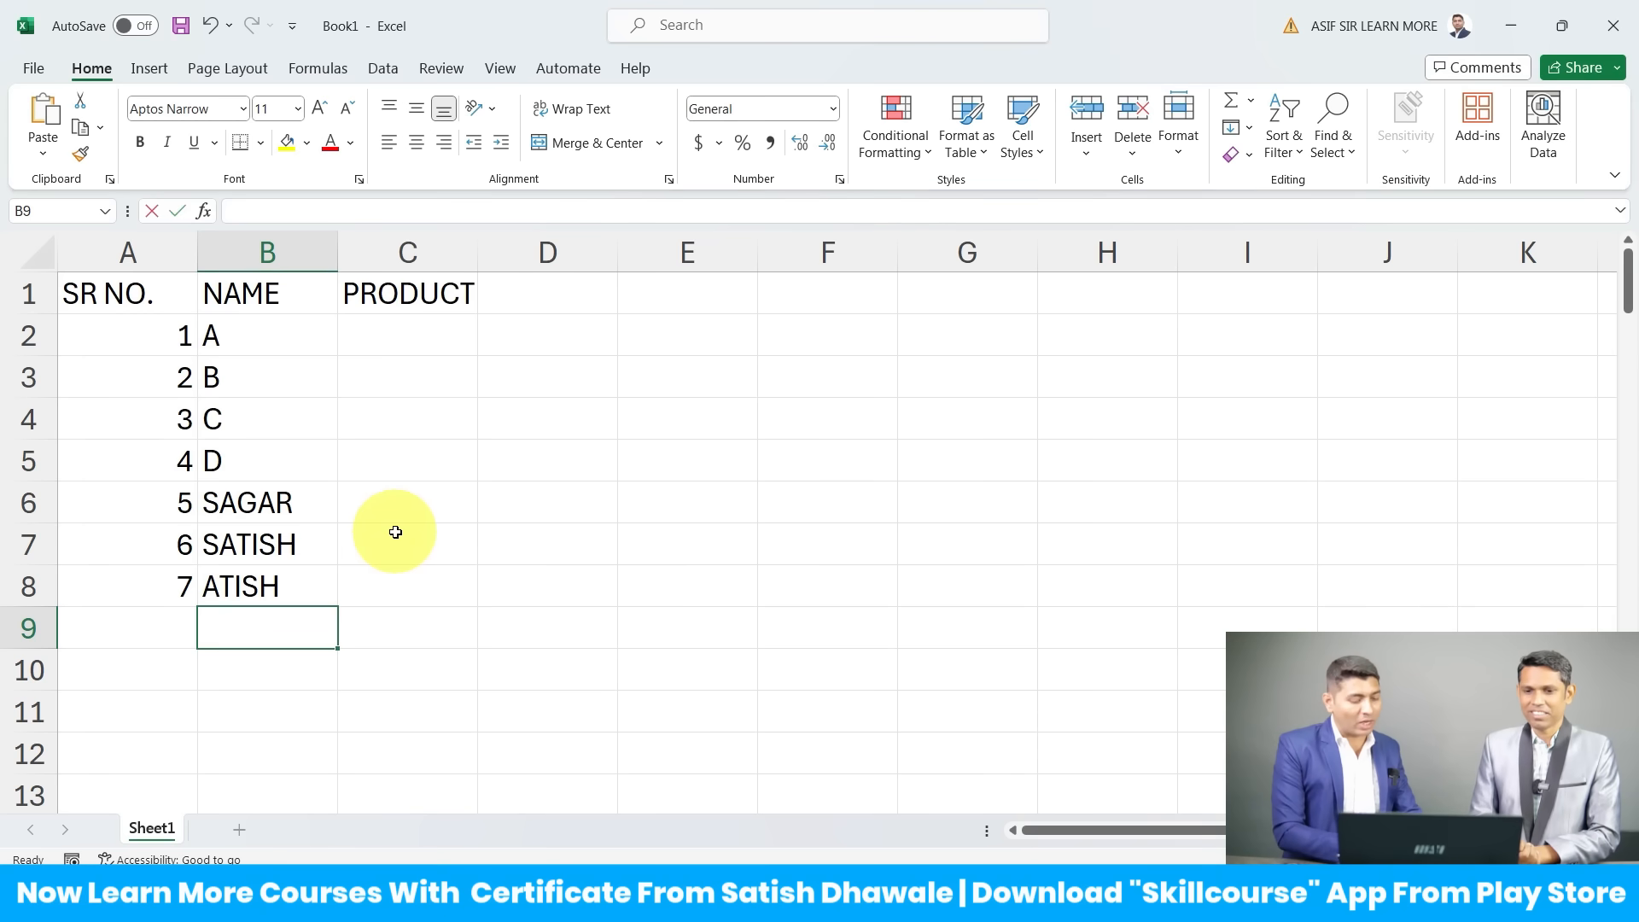
text(MURARI)
key(Return)
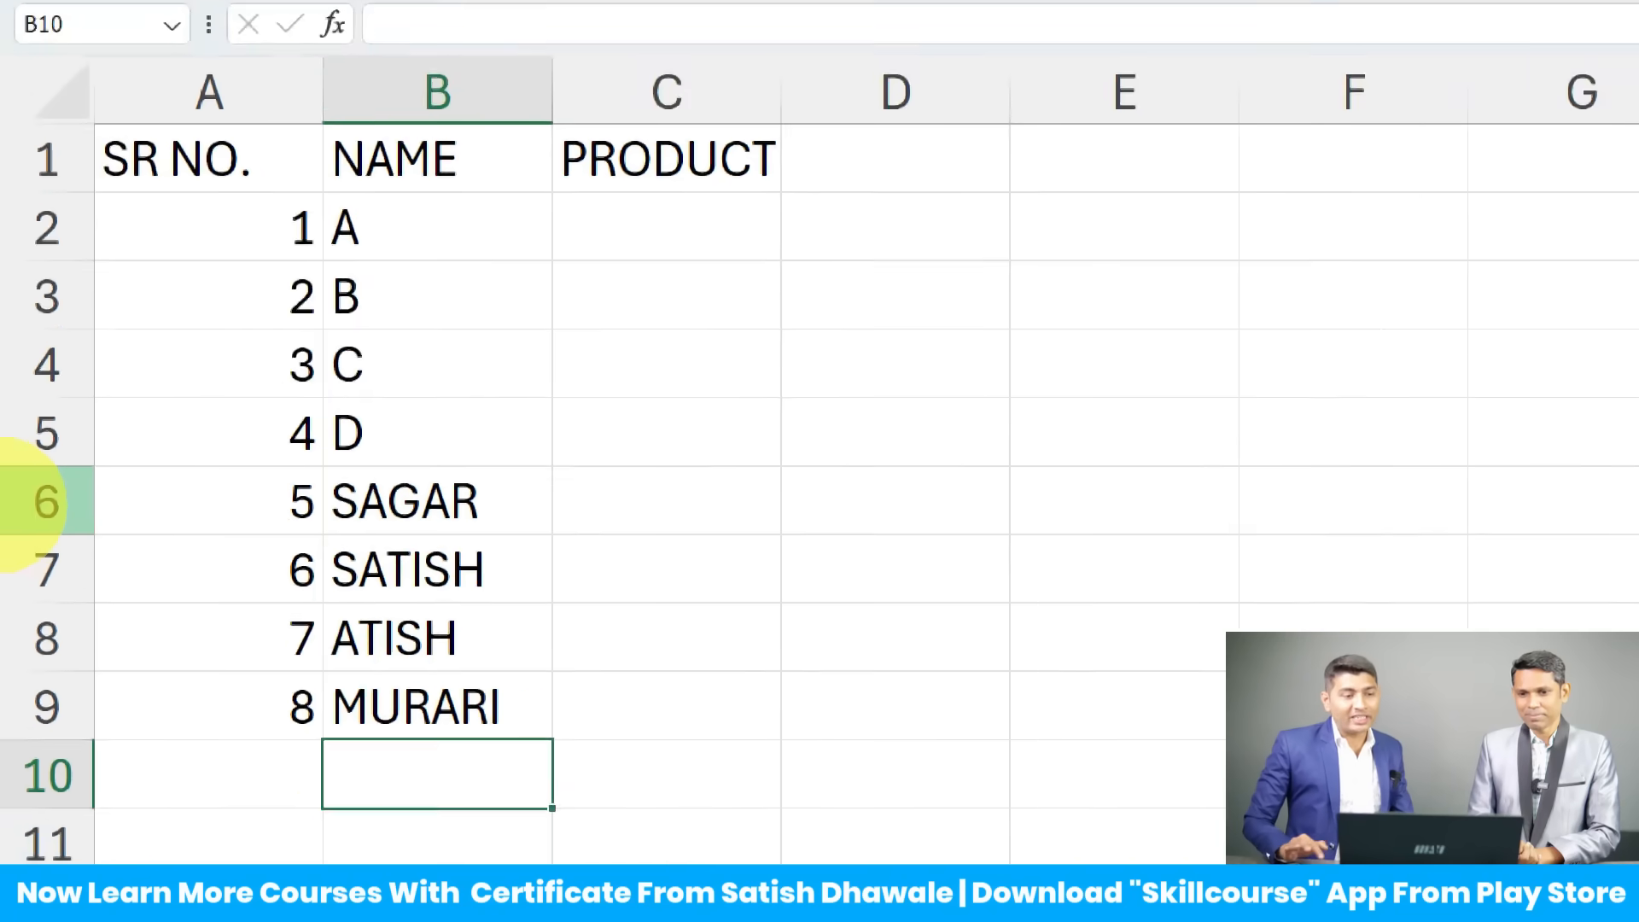
Step: Delete sheet rows 5 and 6 entirely and check the serial numbers in column A against the remaining names
drag(47, 423, 43, 493)
right_click(47, 494)
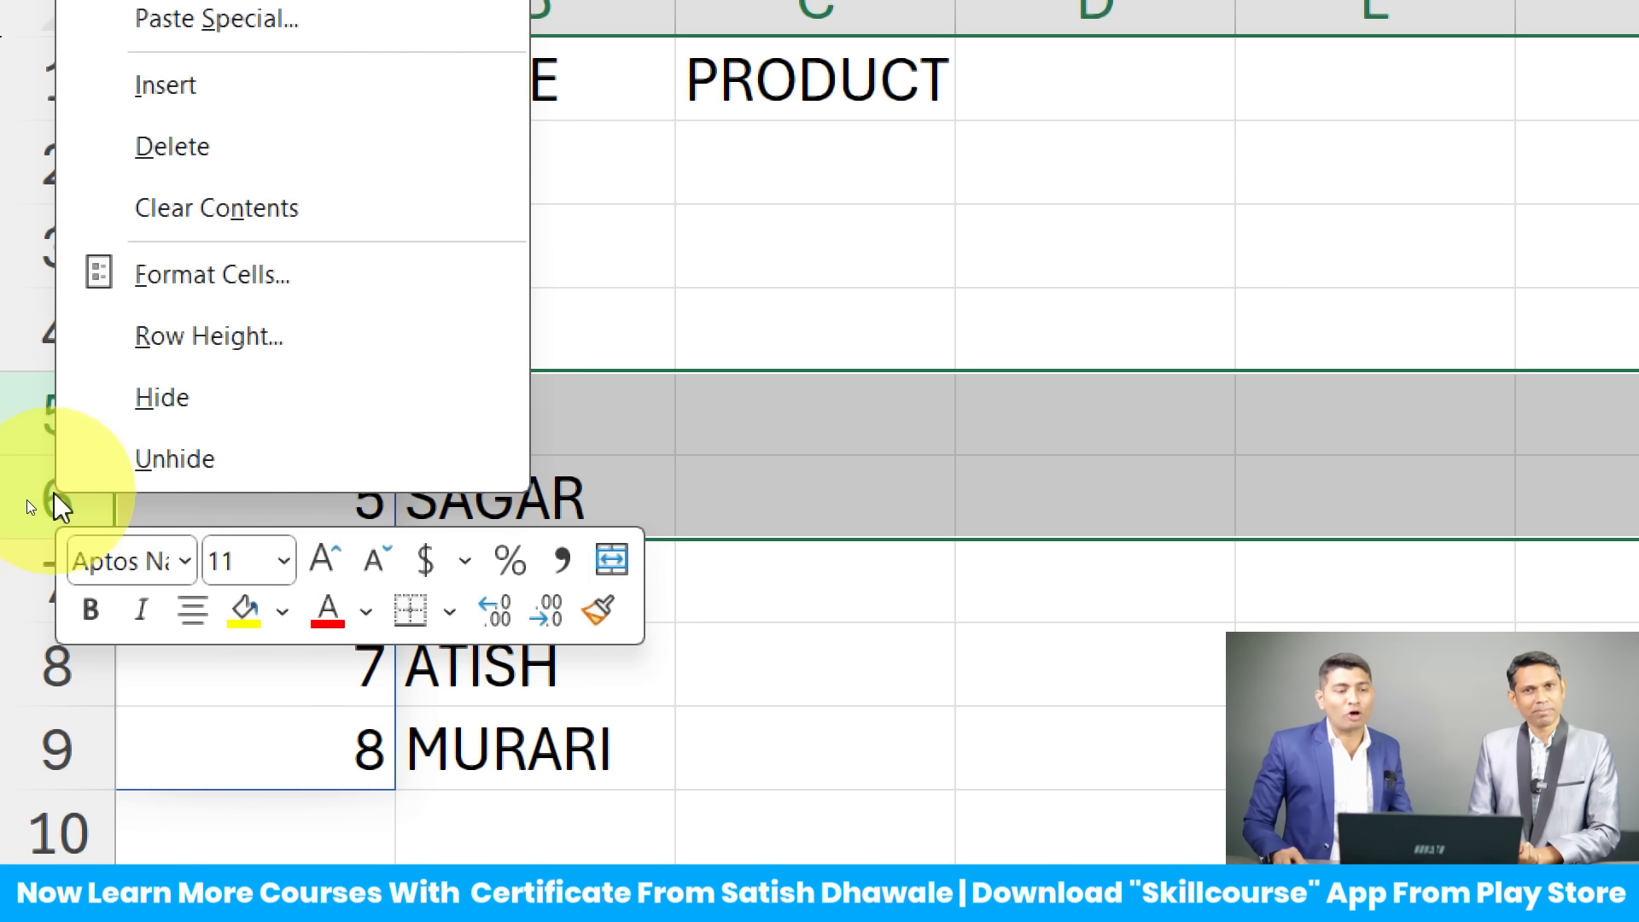
click(284, 155)
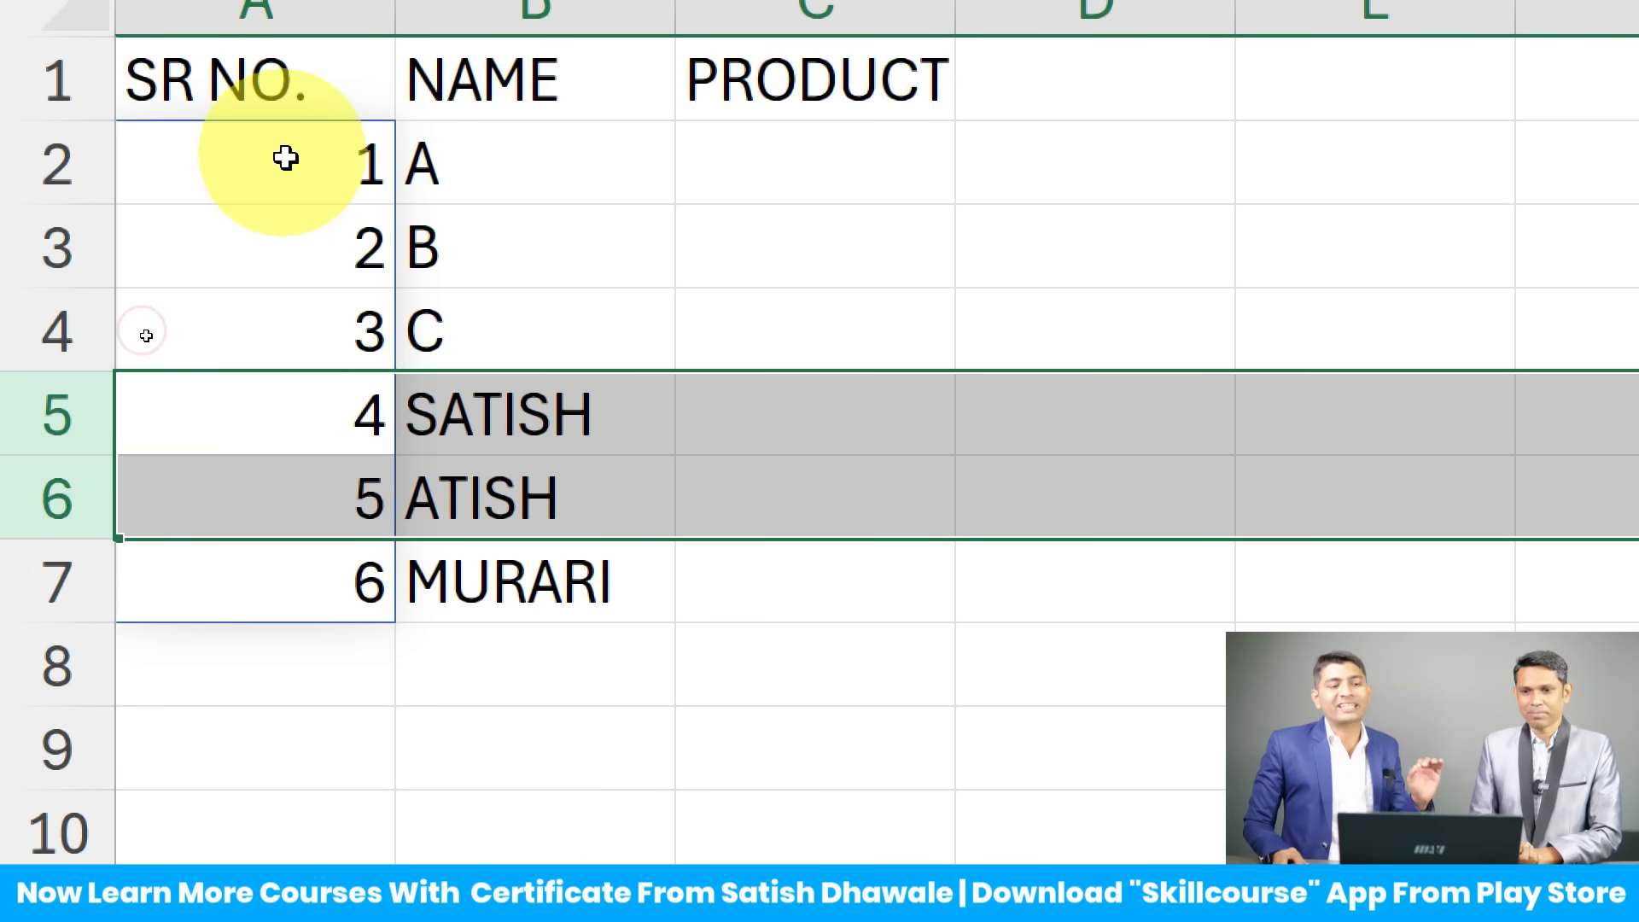
click(478, 350)
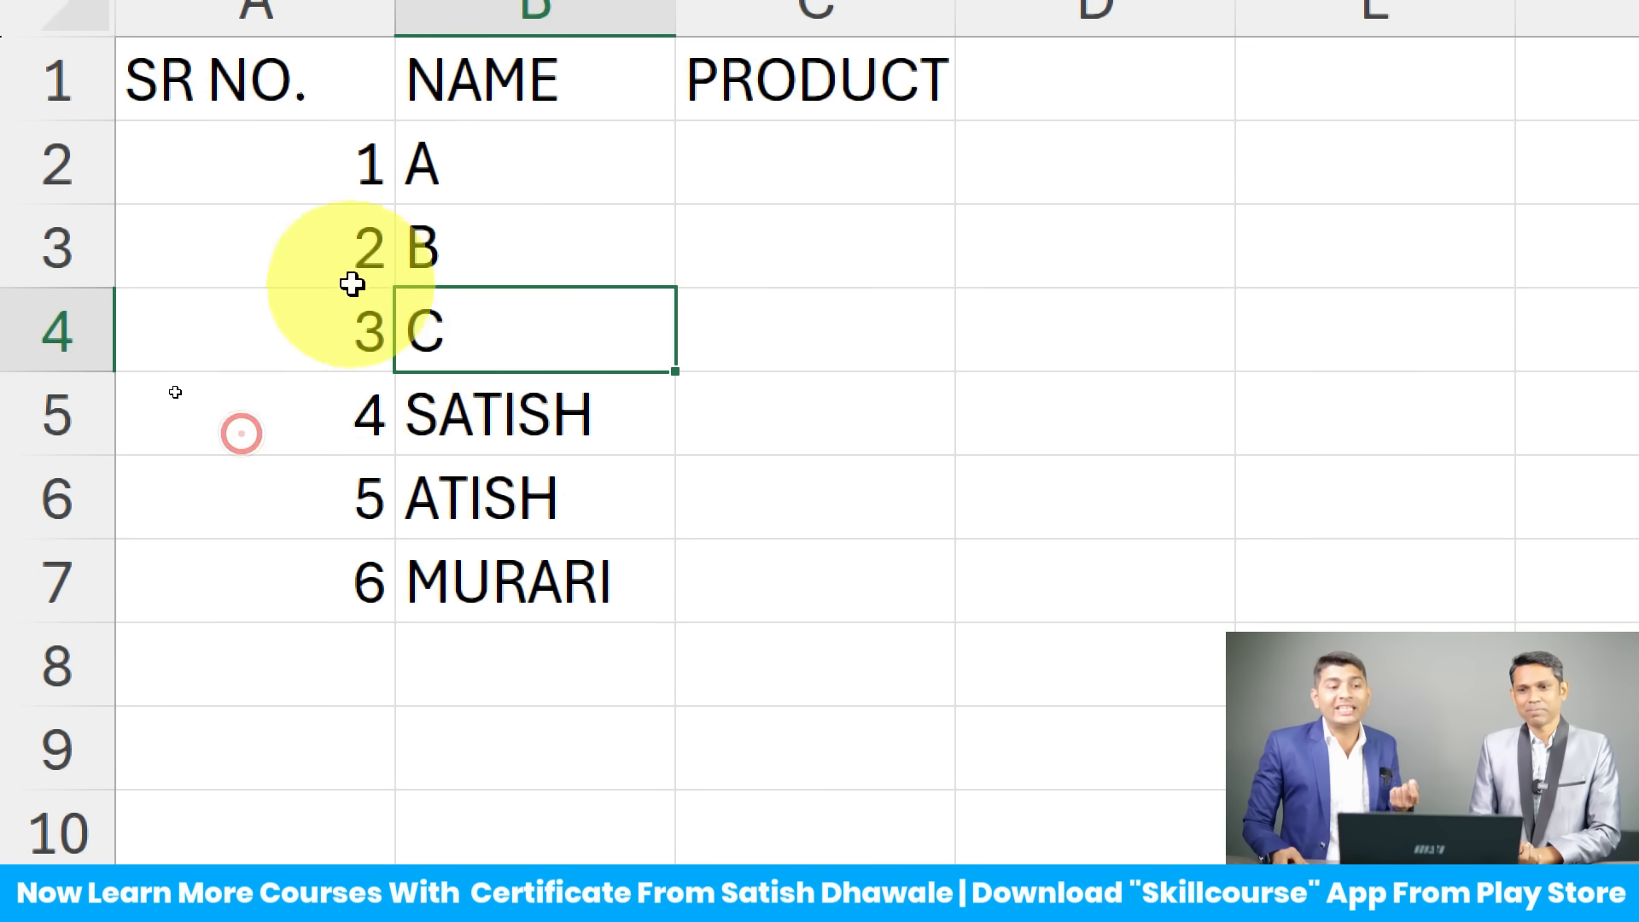
drag(322, 168, 318, 552)
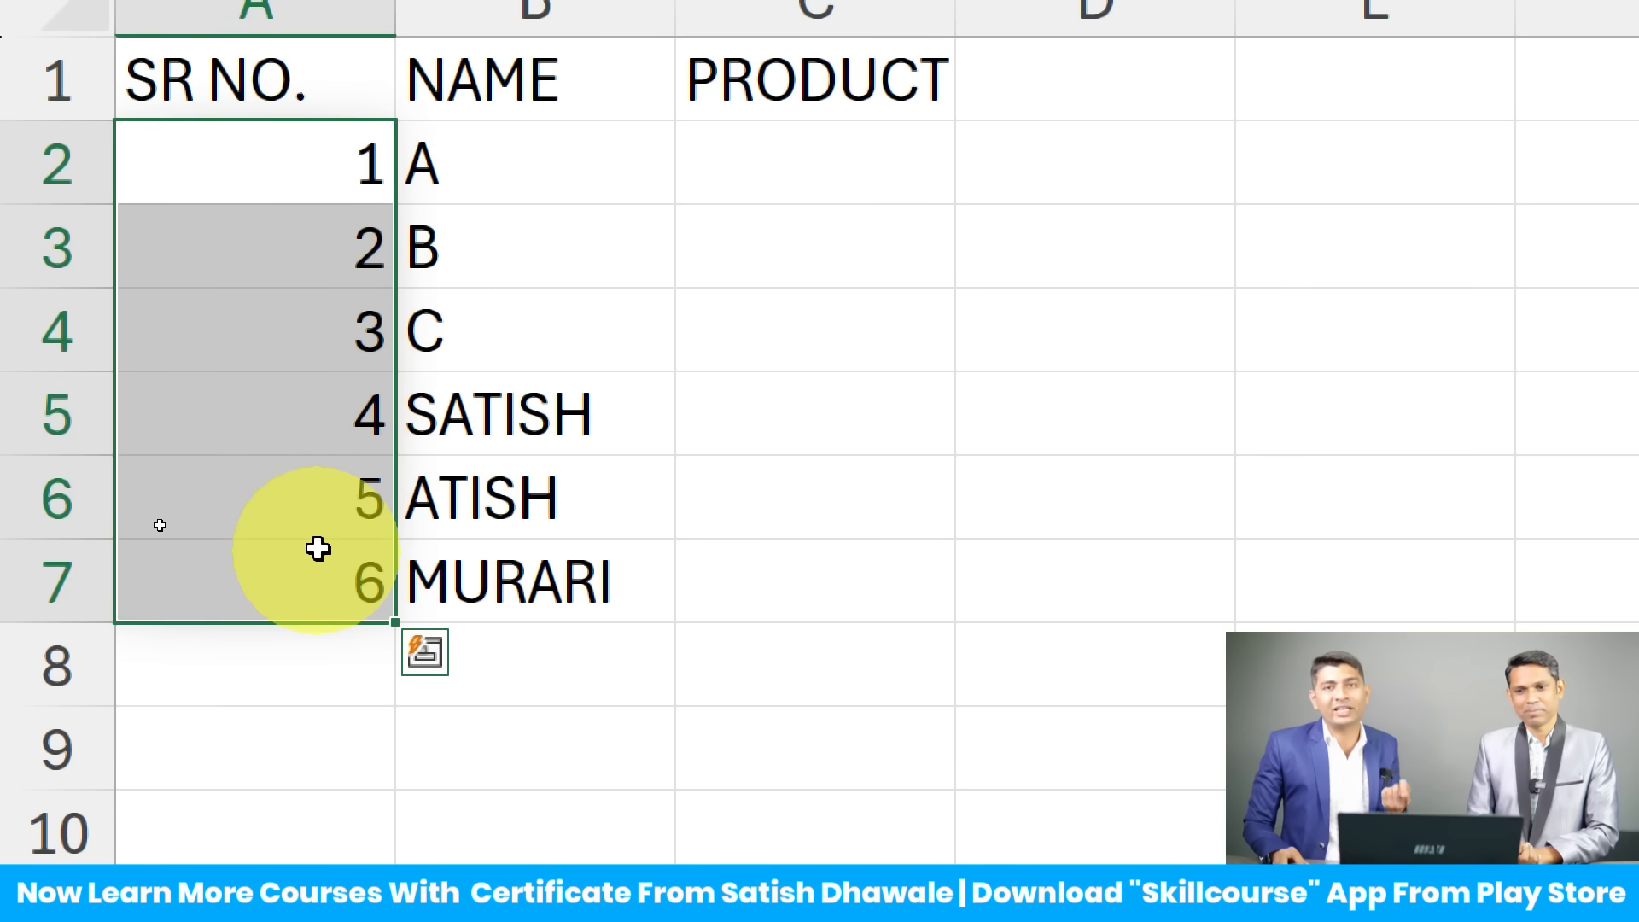
click(321, 359)
click(314, 417)
click(305, 502)
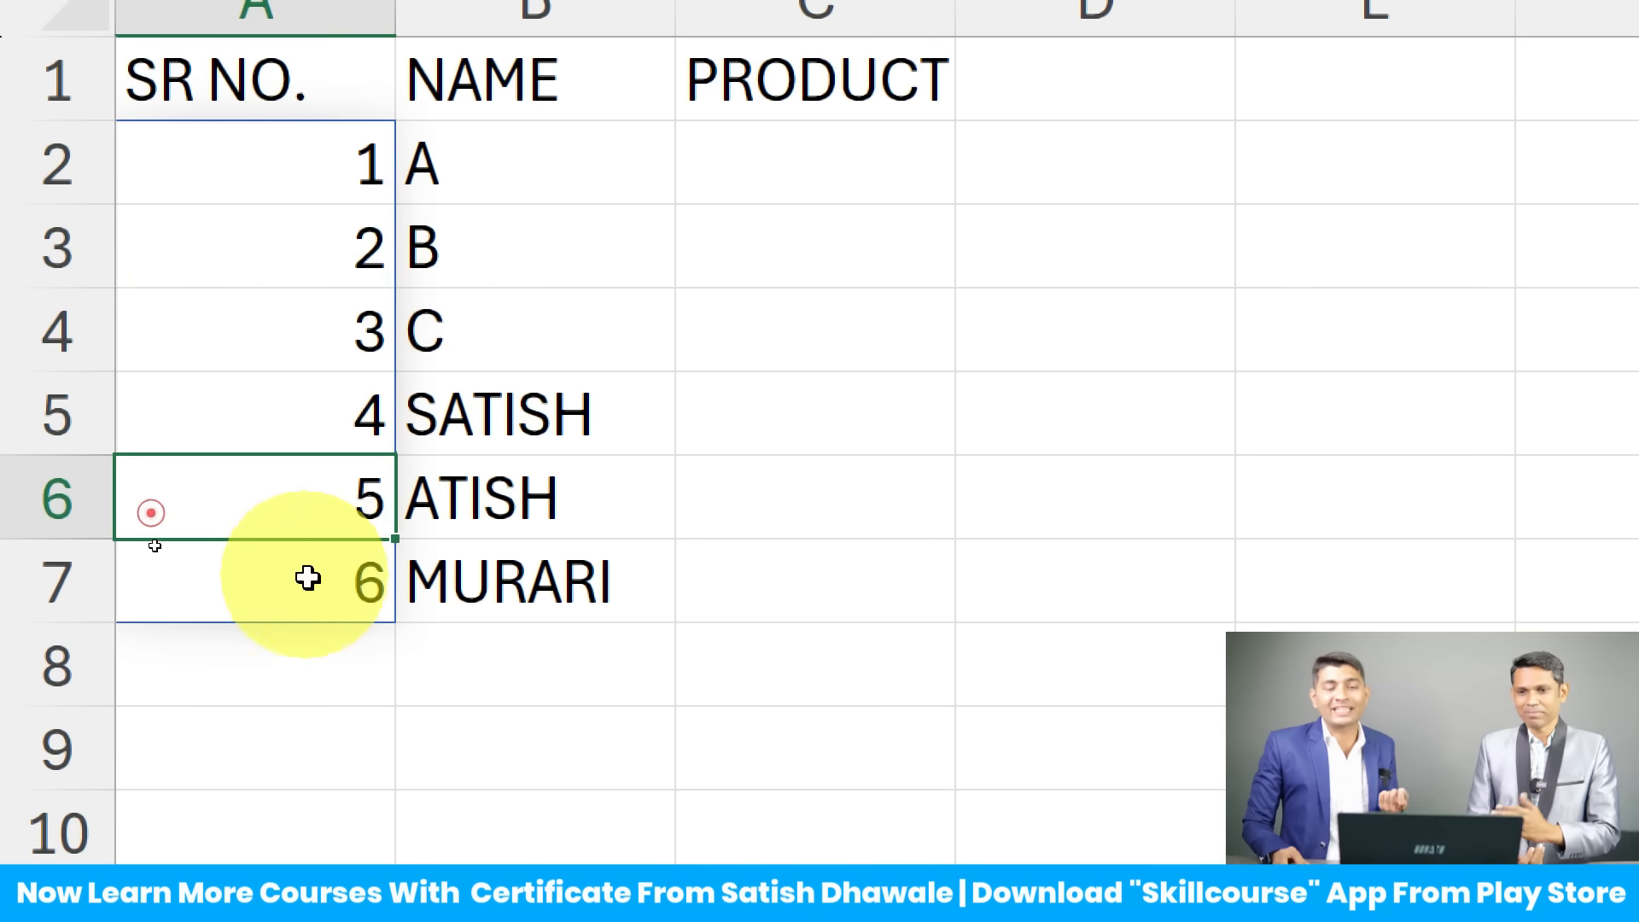
click(311, 587)
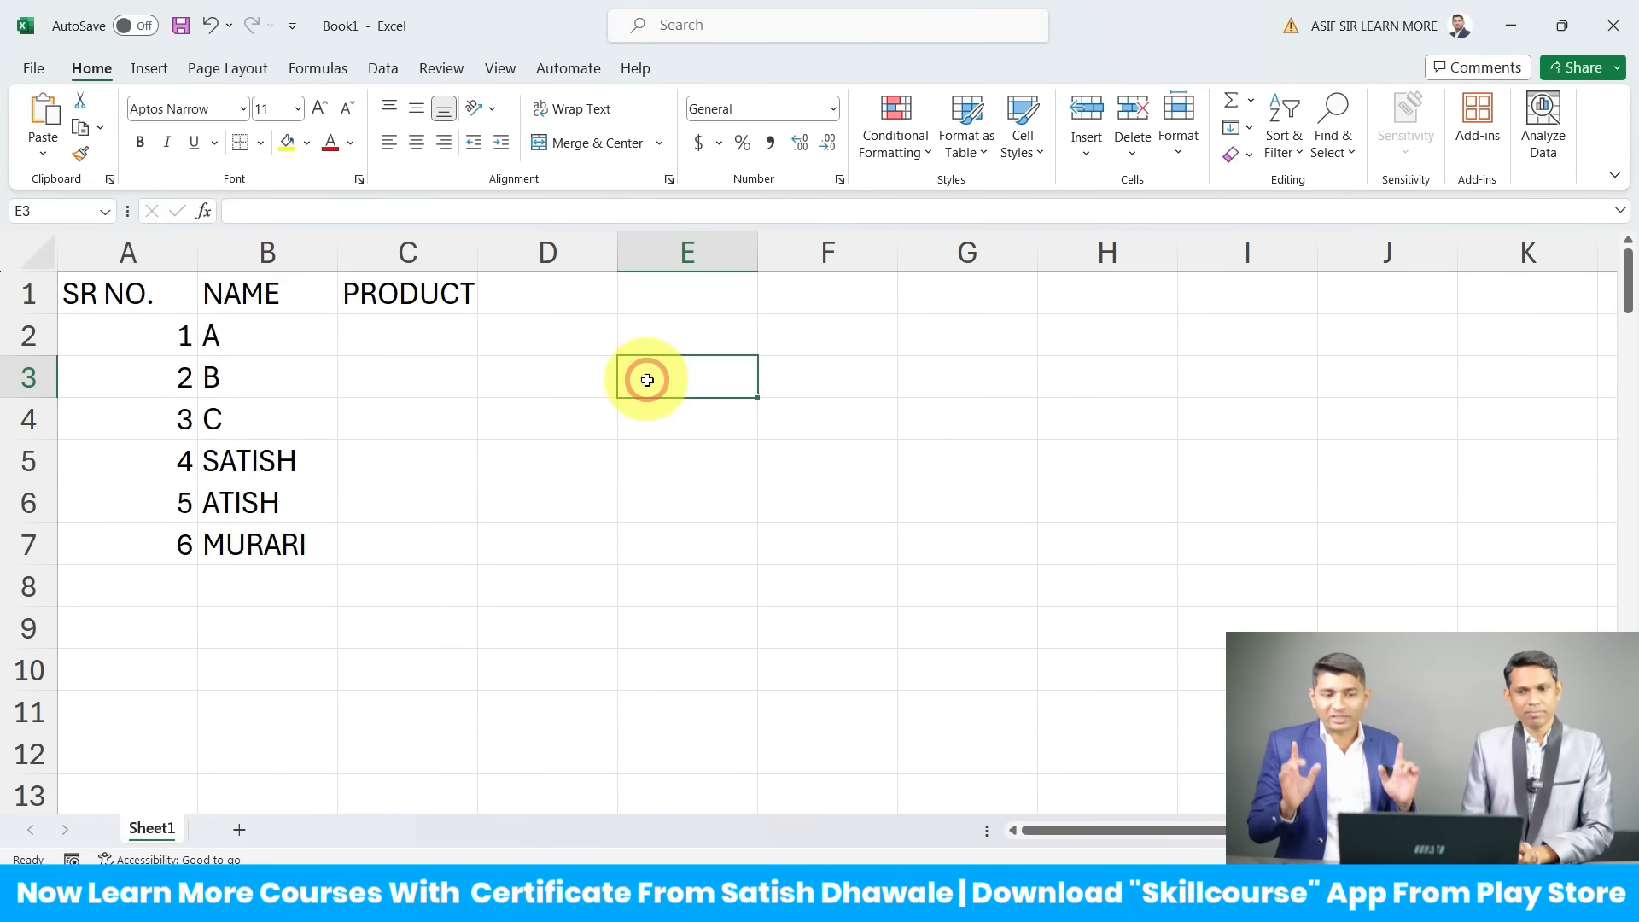
Step: Enter the formula =COUNTA(G3:H6) in cell E3 to count the non-empty cells of that range
text(=COUN)
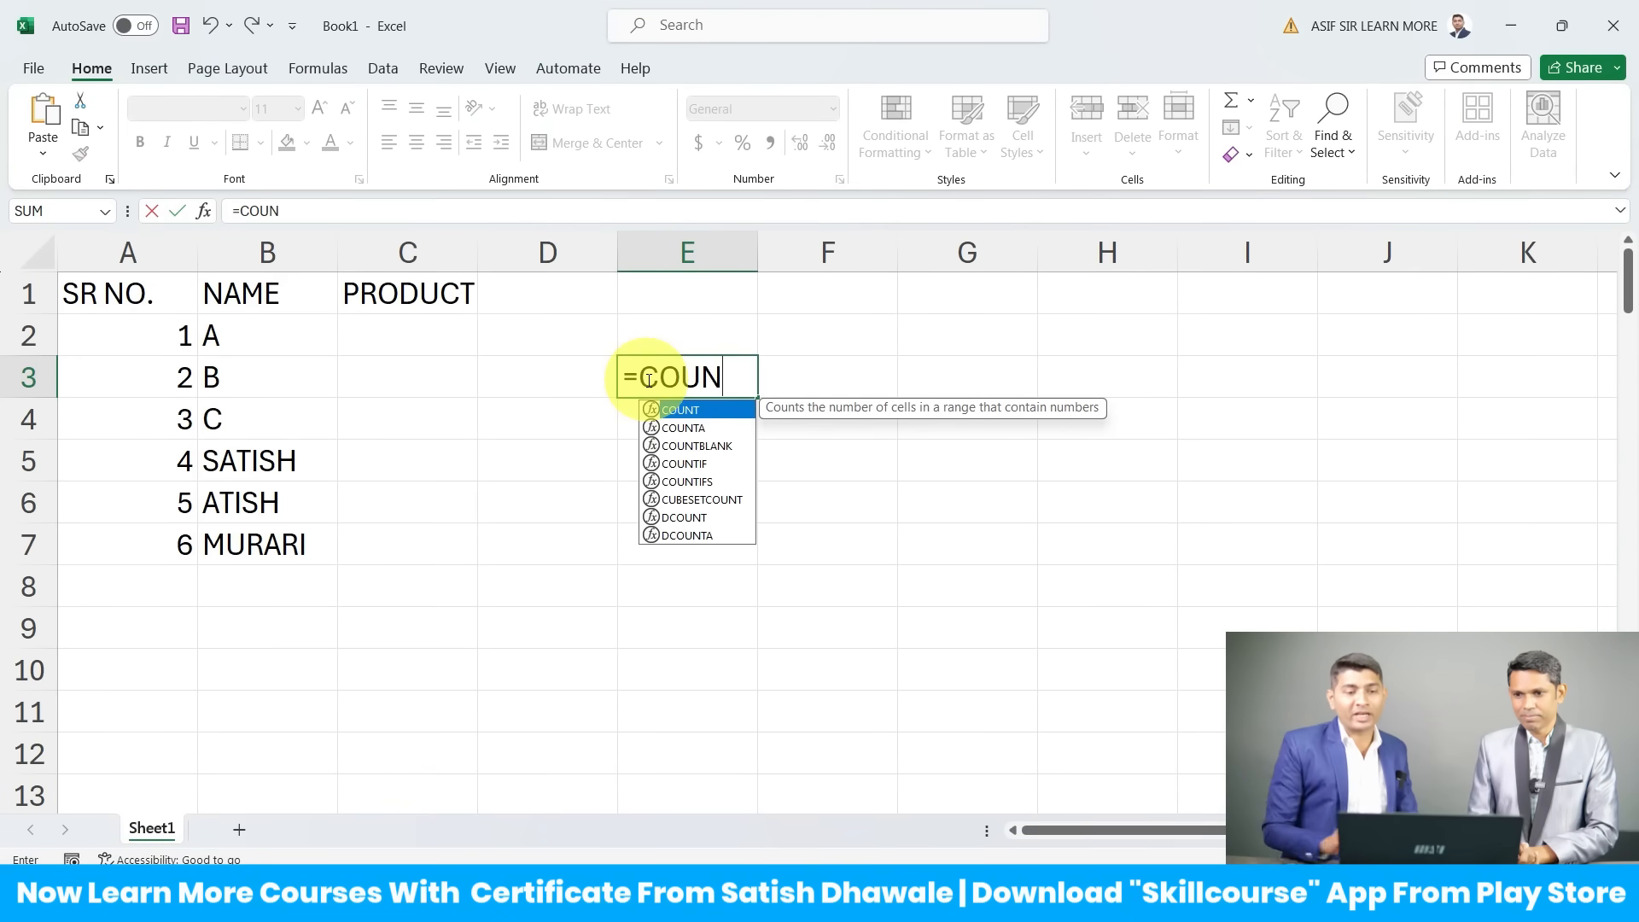
key(Down)
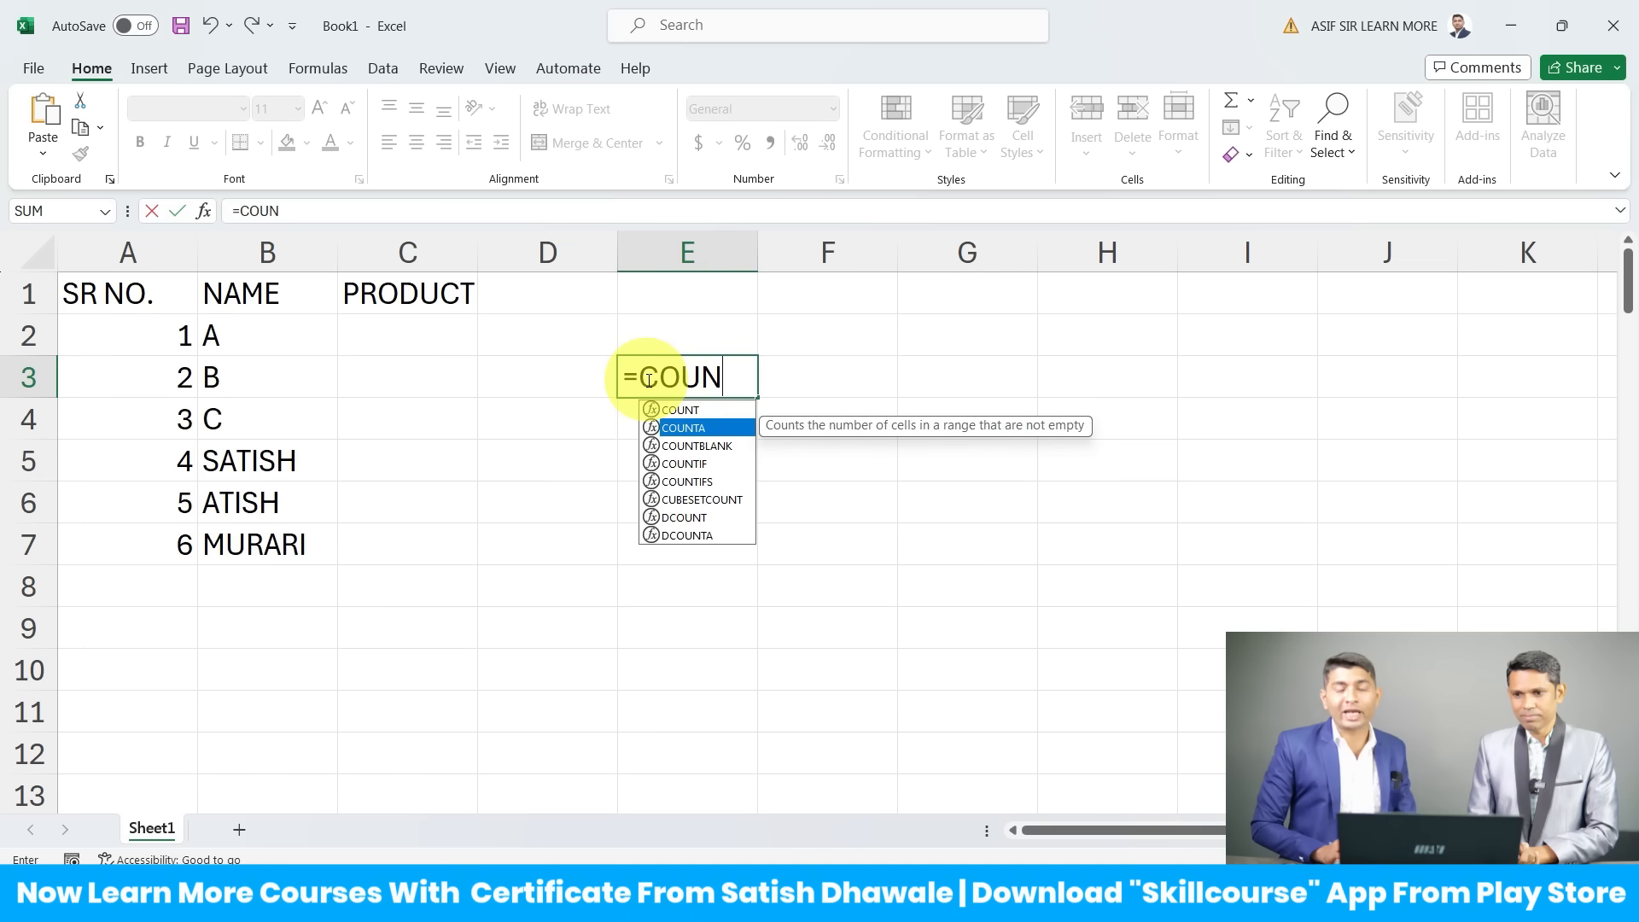
key(Tab)
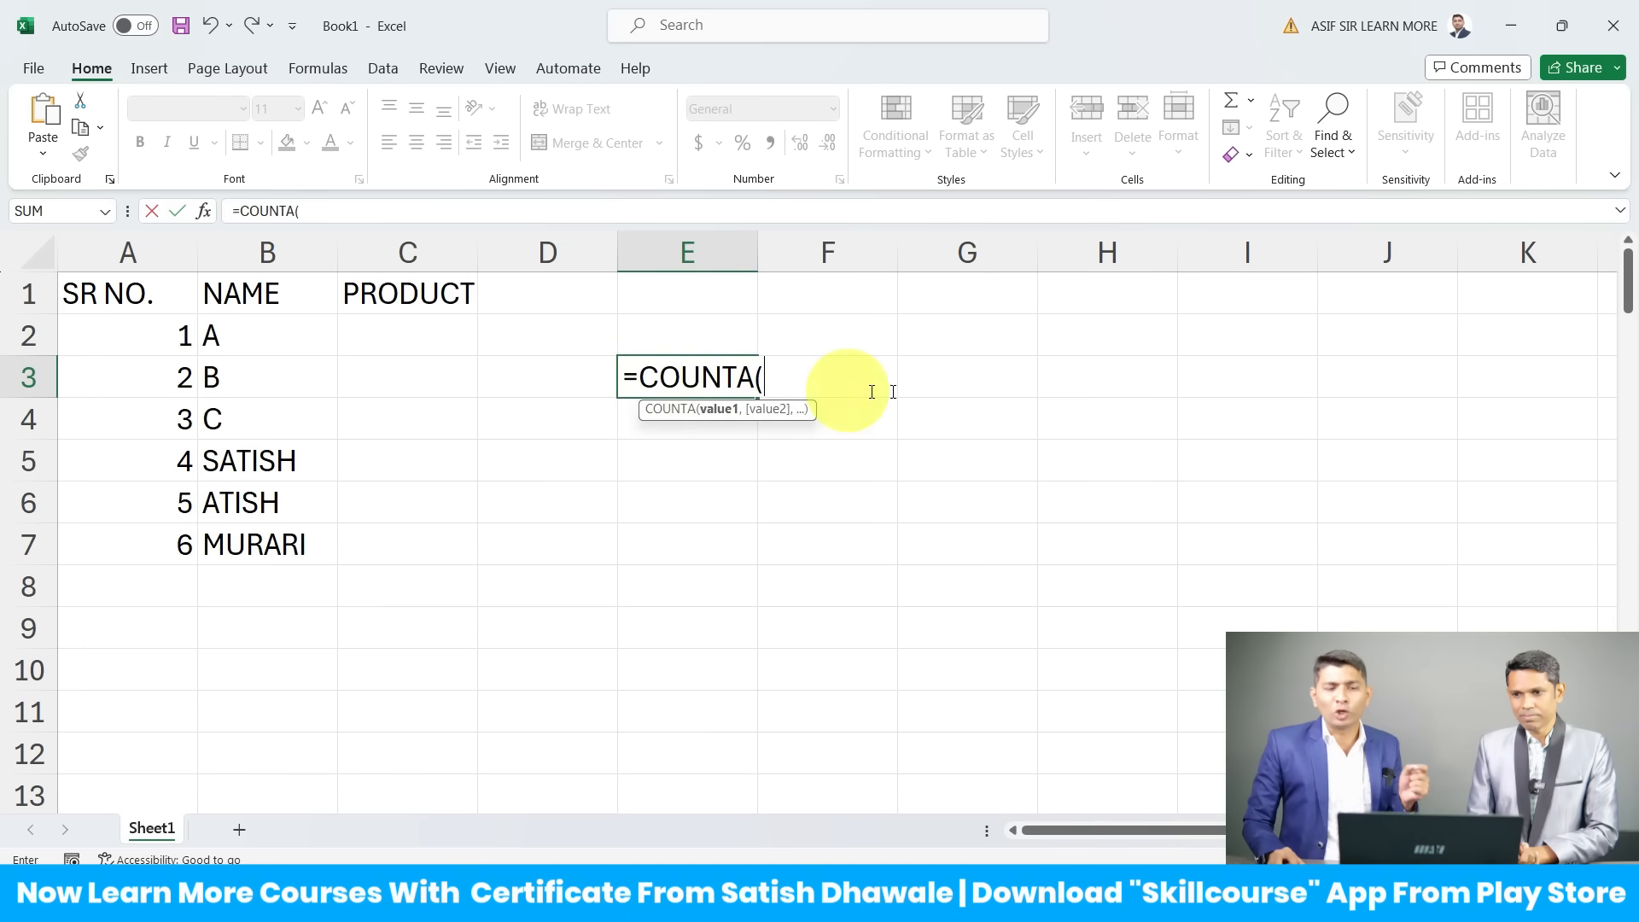
drag(990, 384, 1083, 420)
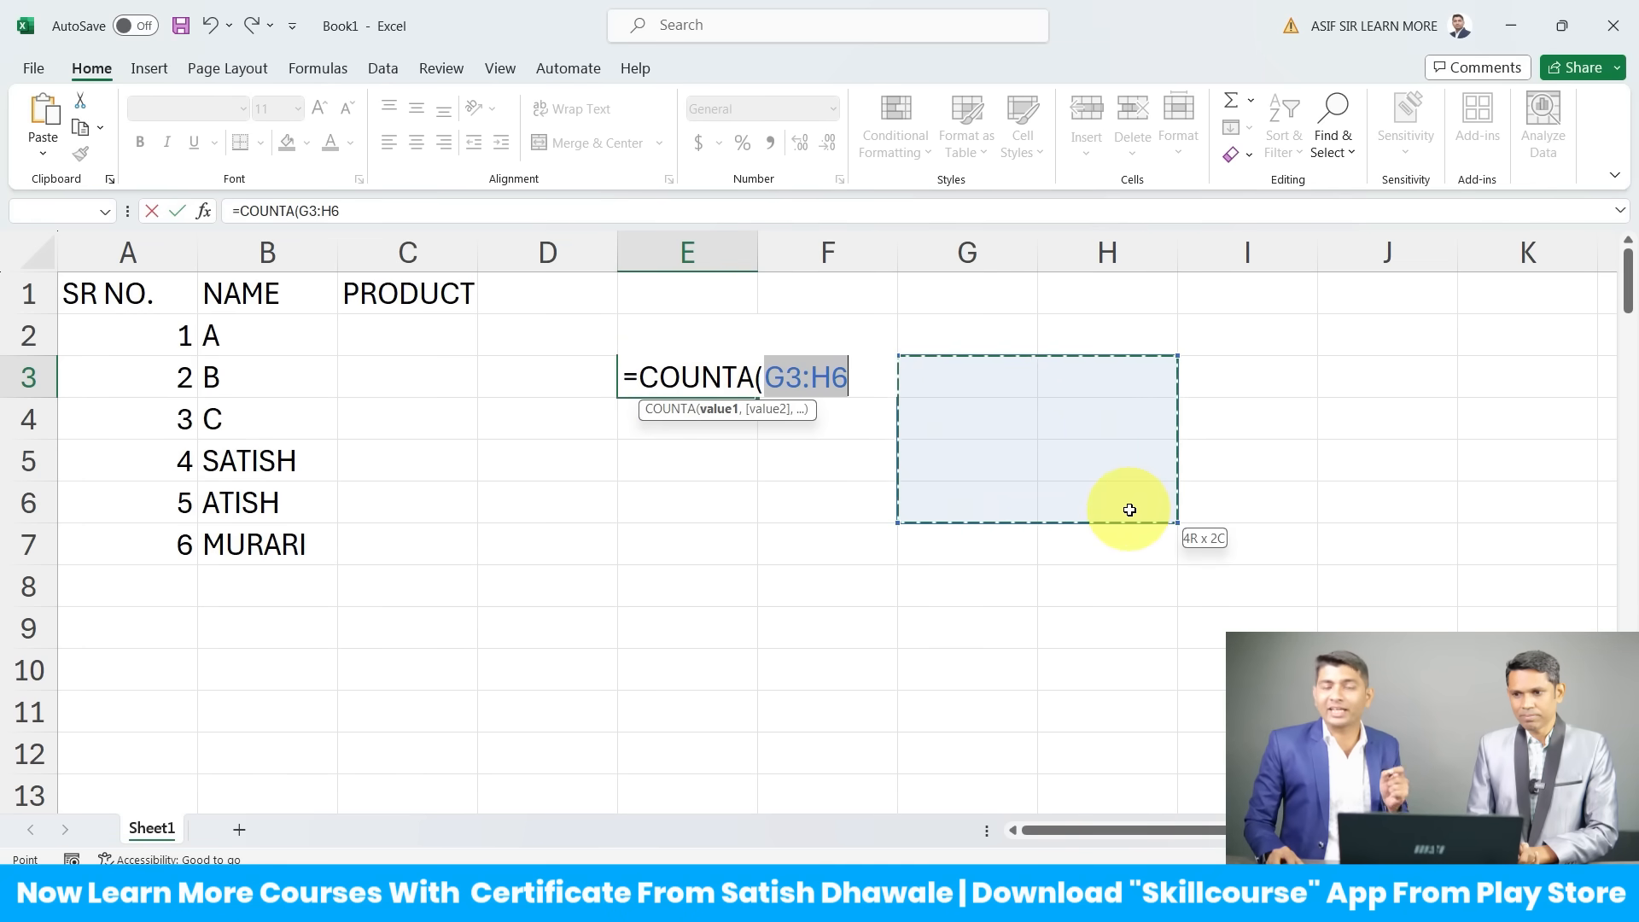
drag(1129, 510, 1129, 510)
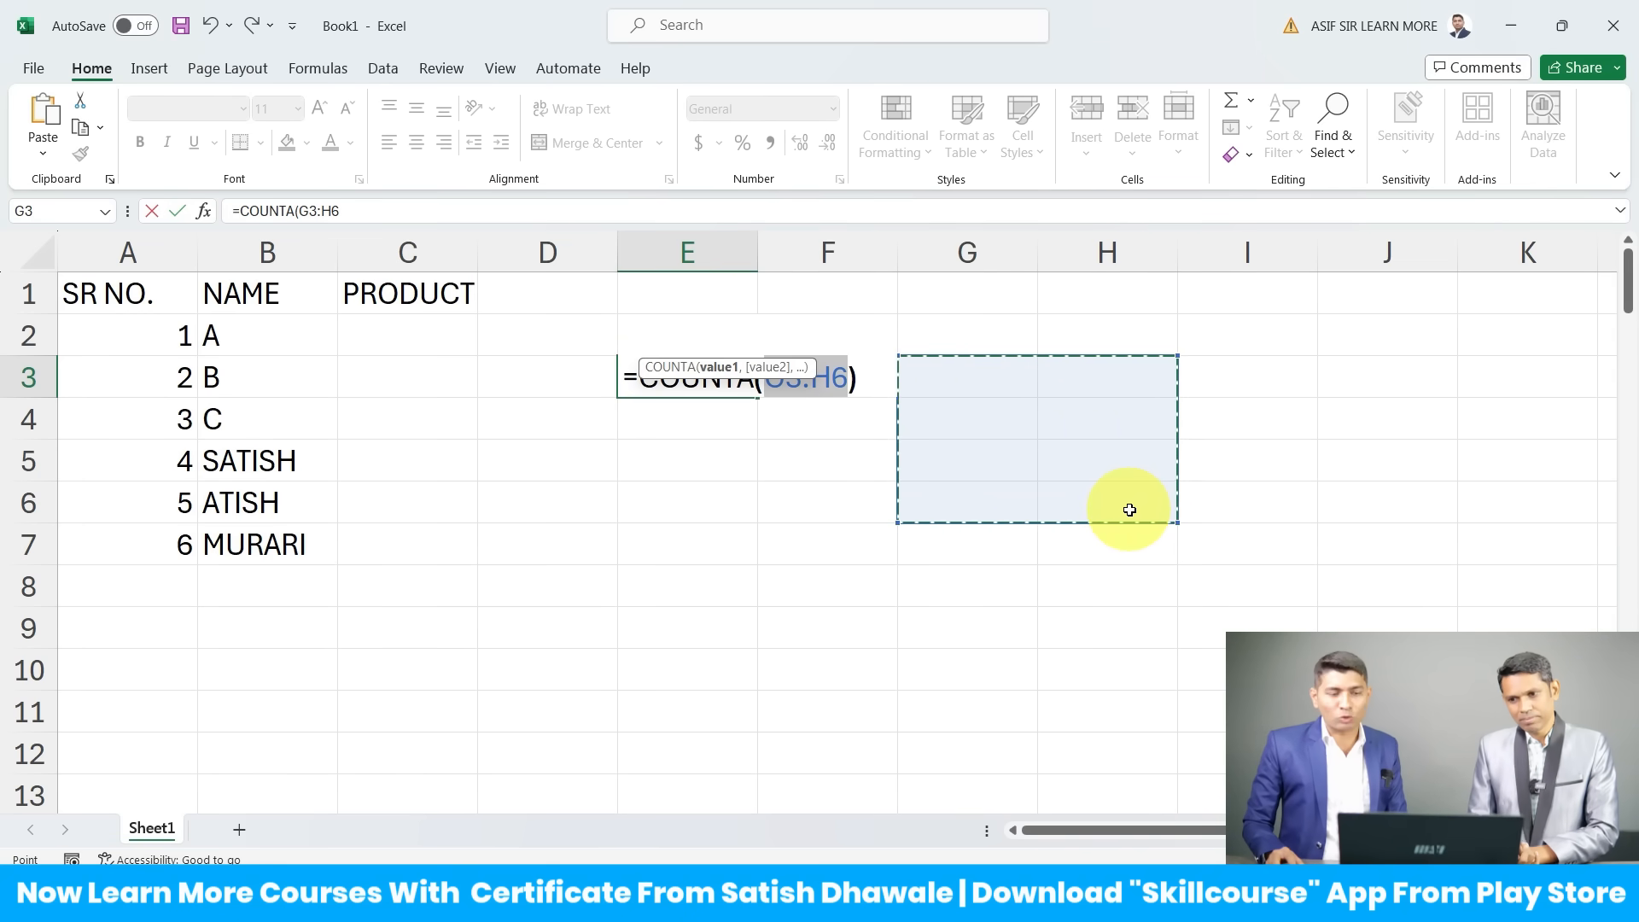
key(Return)
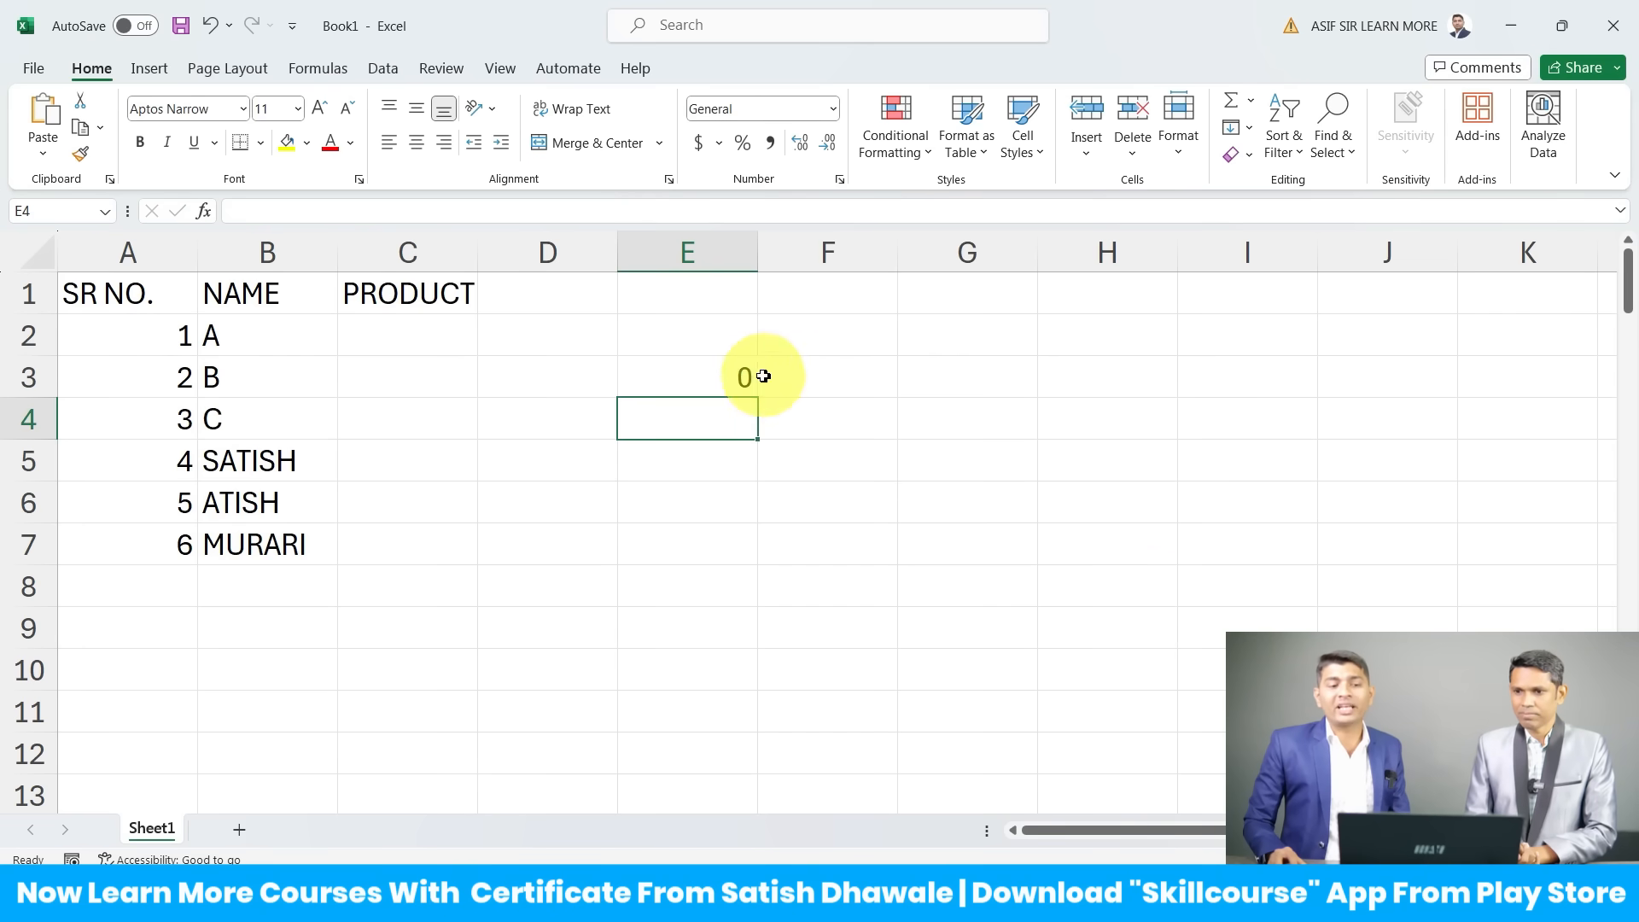
Step: Review the COUNTA cell E3 and its range G3:H6, and enter two sample first names in G3 and G4
click(707, 376)
drag(963, 390, 1116, 512)
click(994, 383)
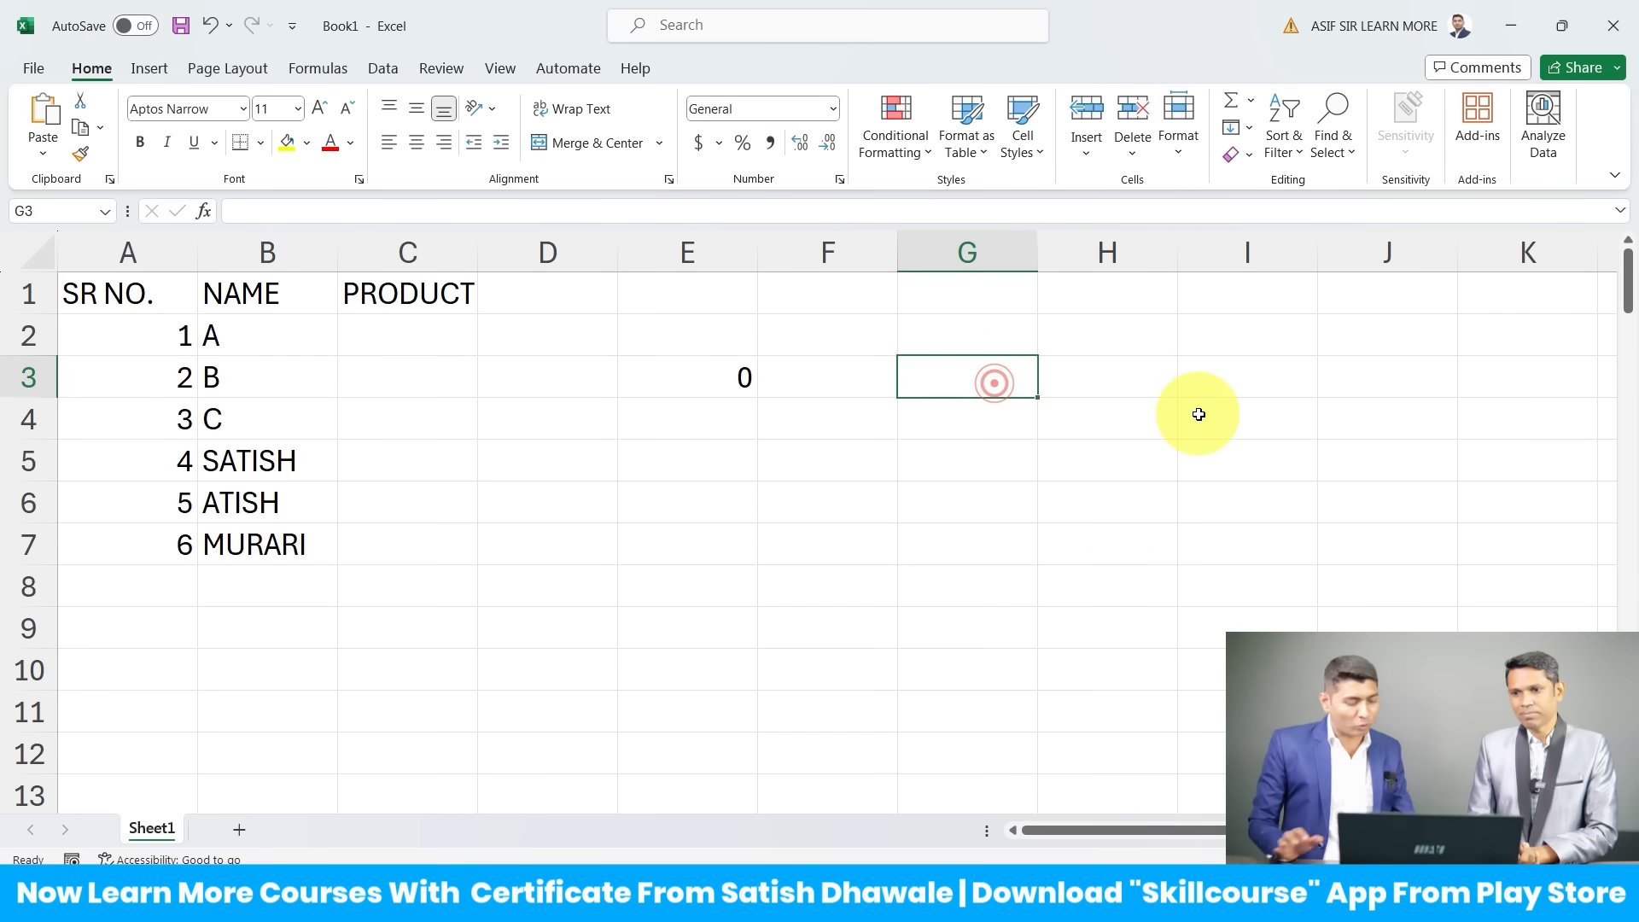
text(BHUSHA)
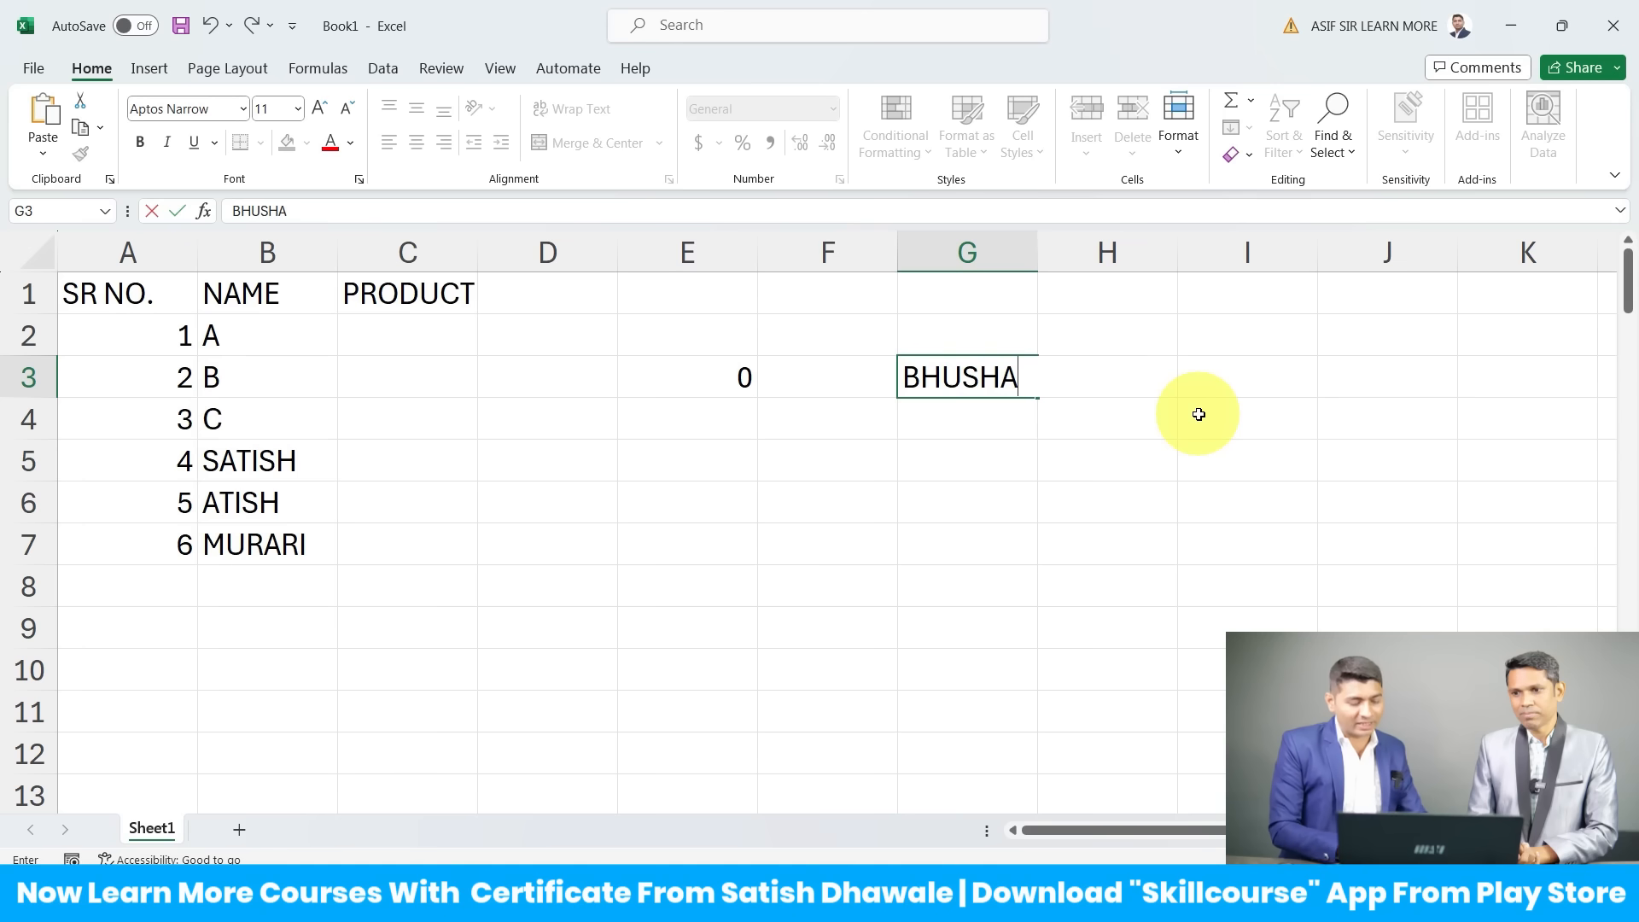
text(N)
key(Return)
text(VIJAY)
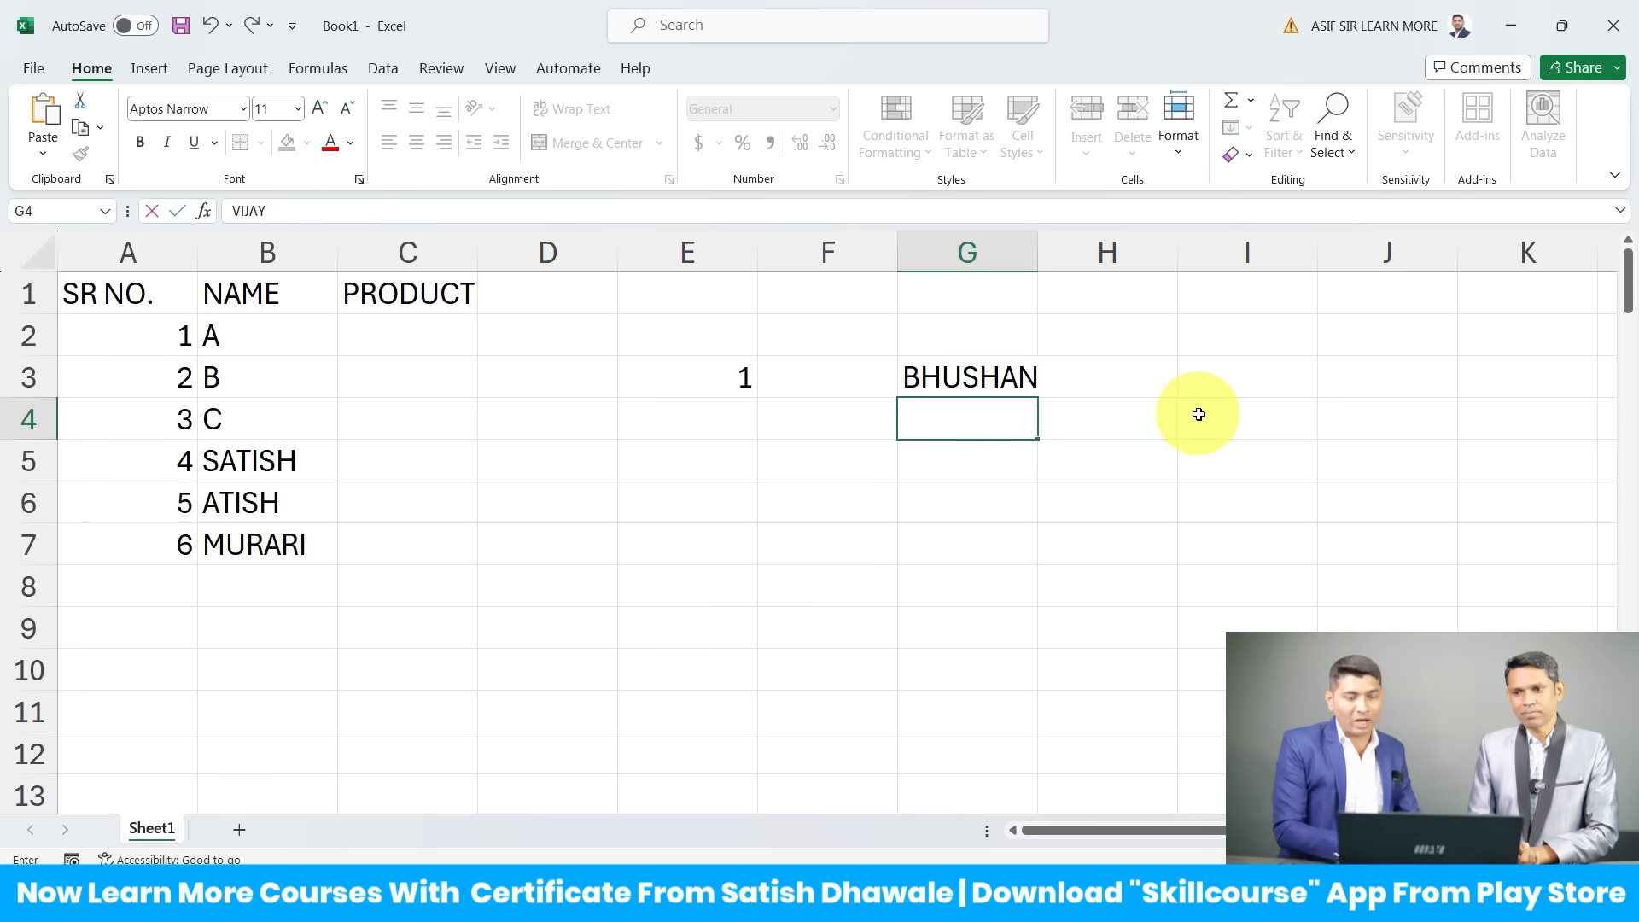
key(Return)
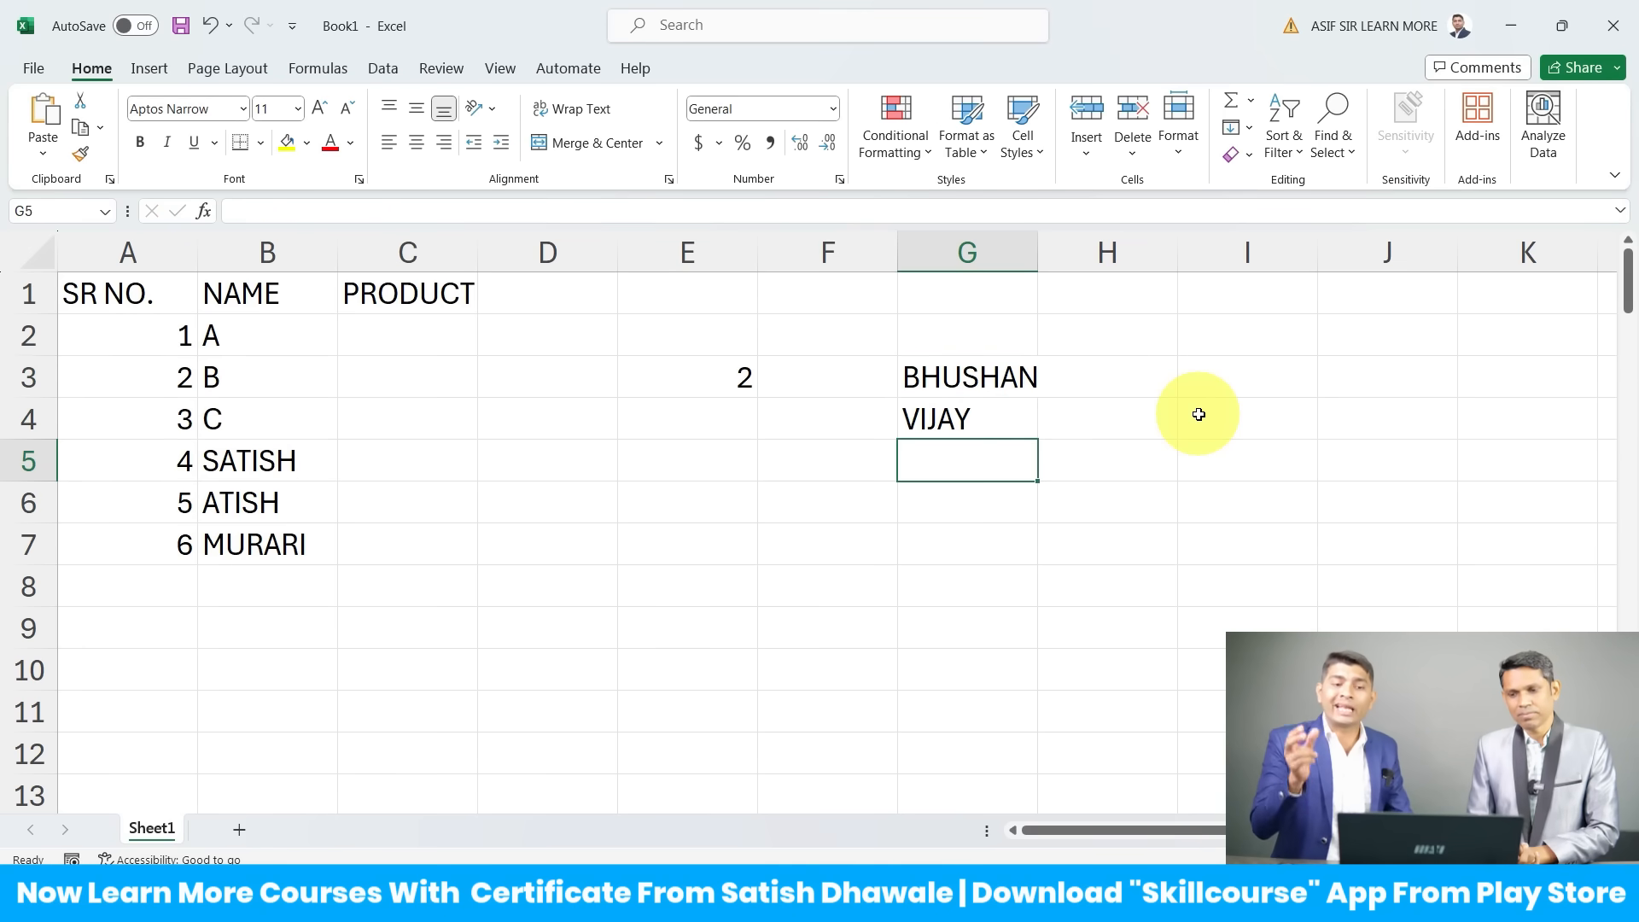
Step: Enter the number 1 in G5 and a $ symbol in H5 within the counted range
text(1)
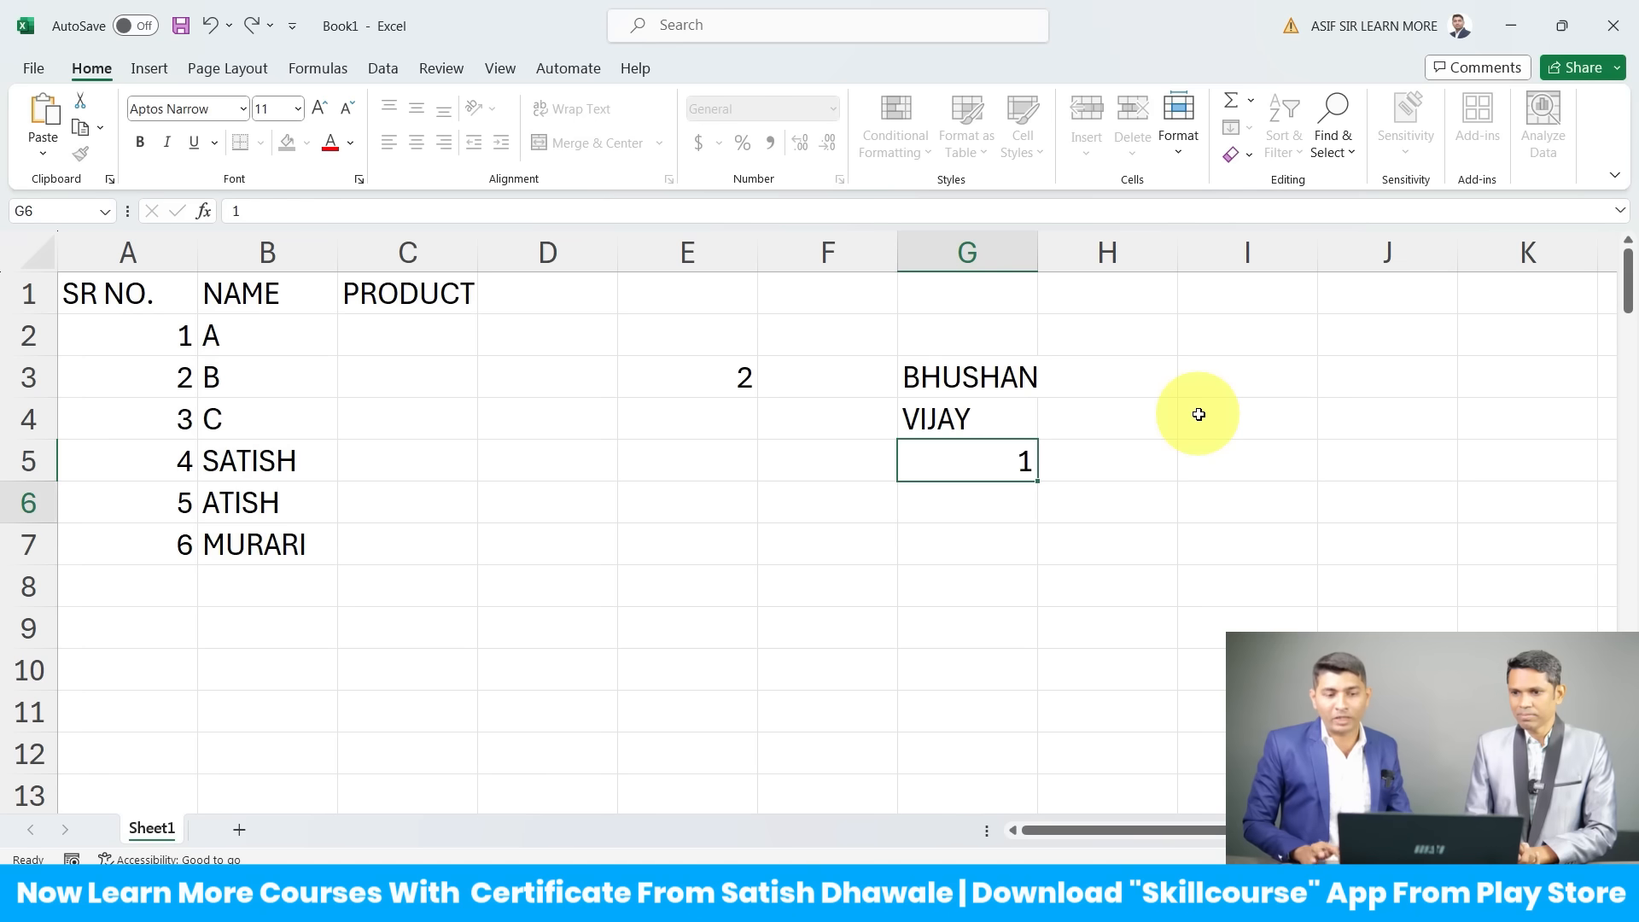
key(Return)
key(Up)
key(Right)
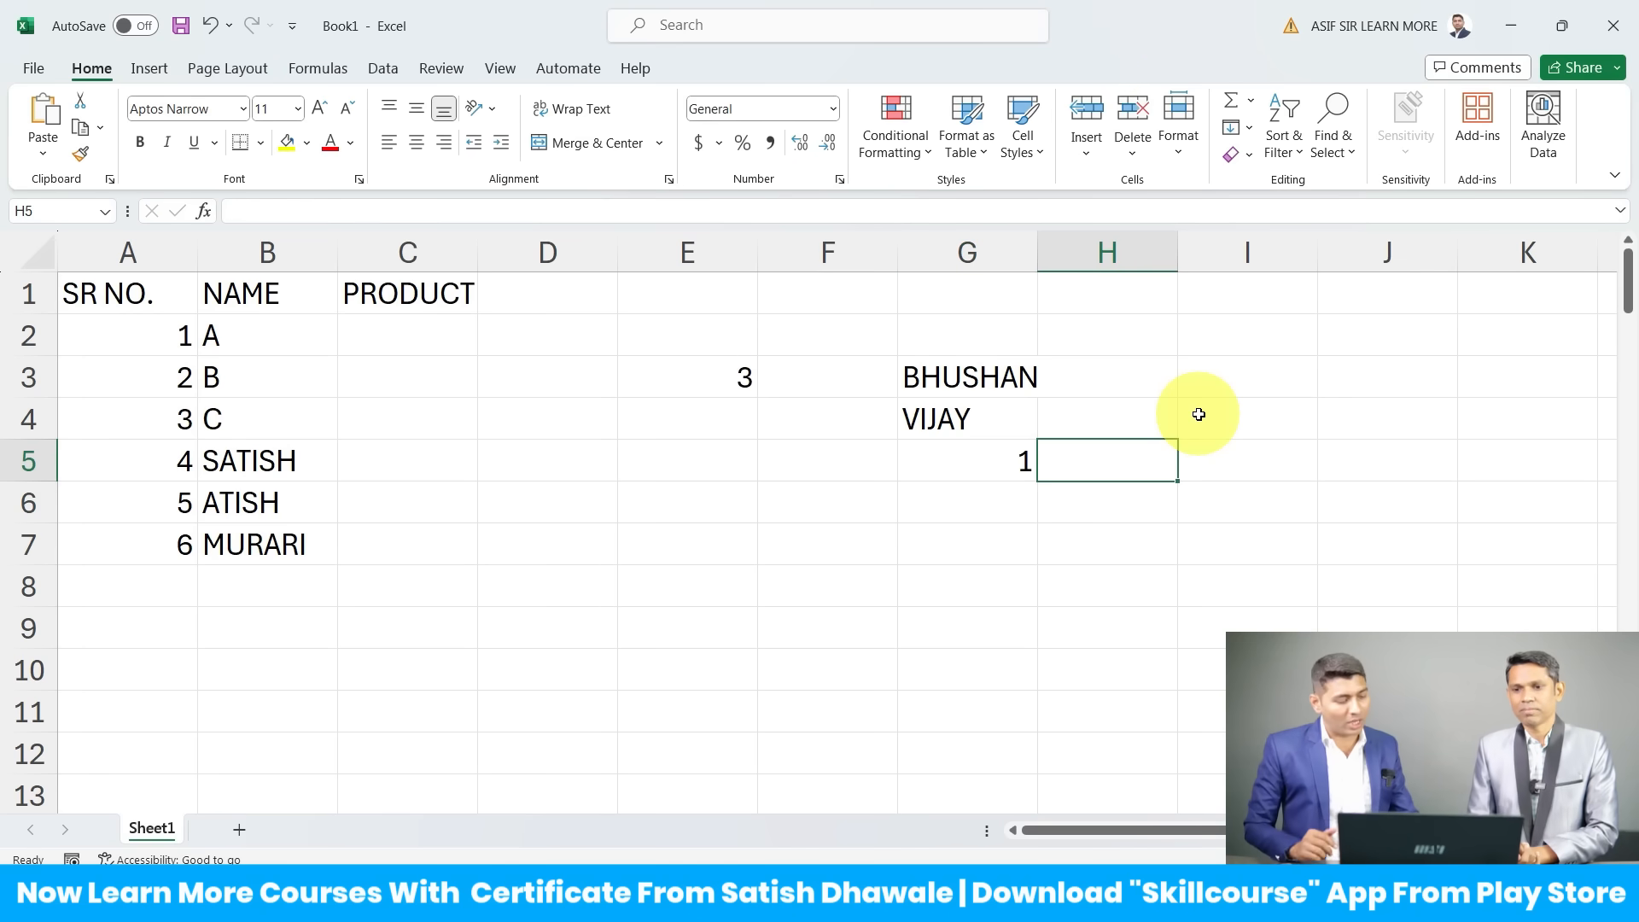
text($)
key(Return)
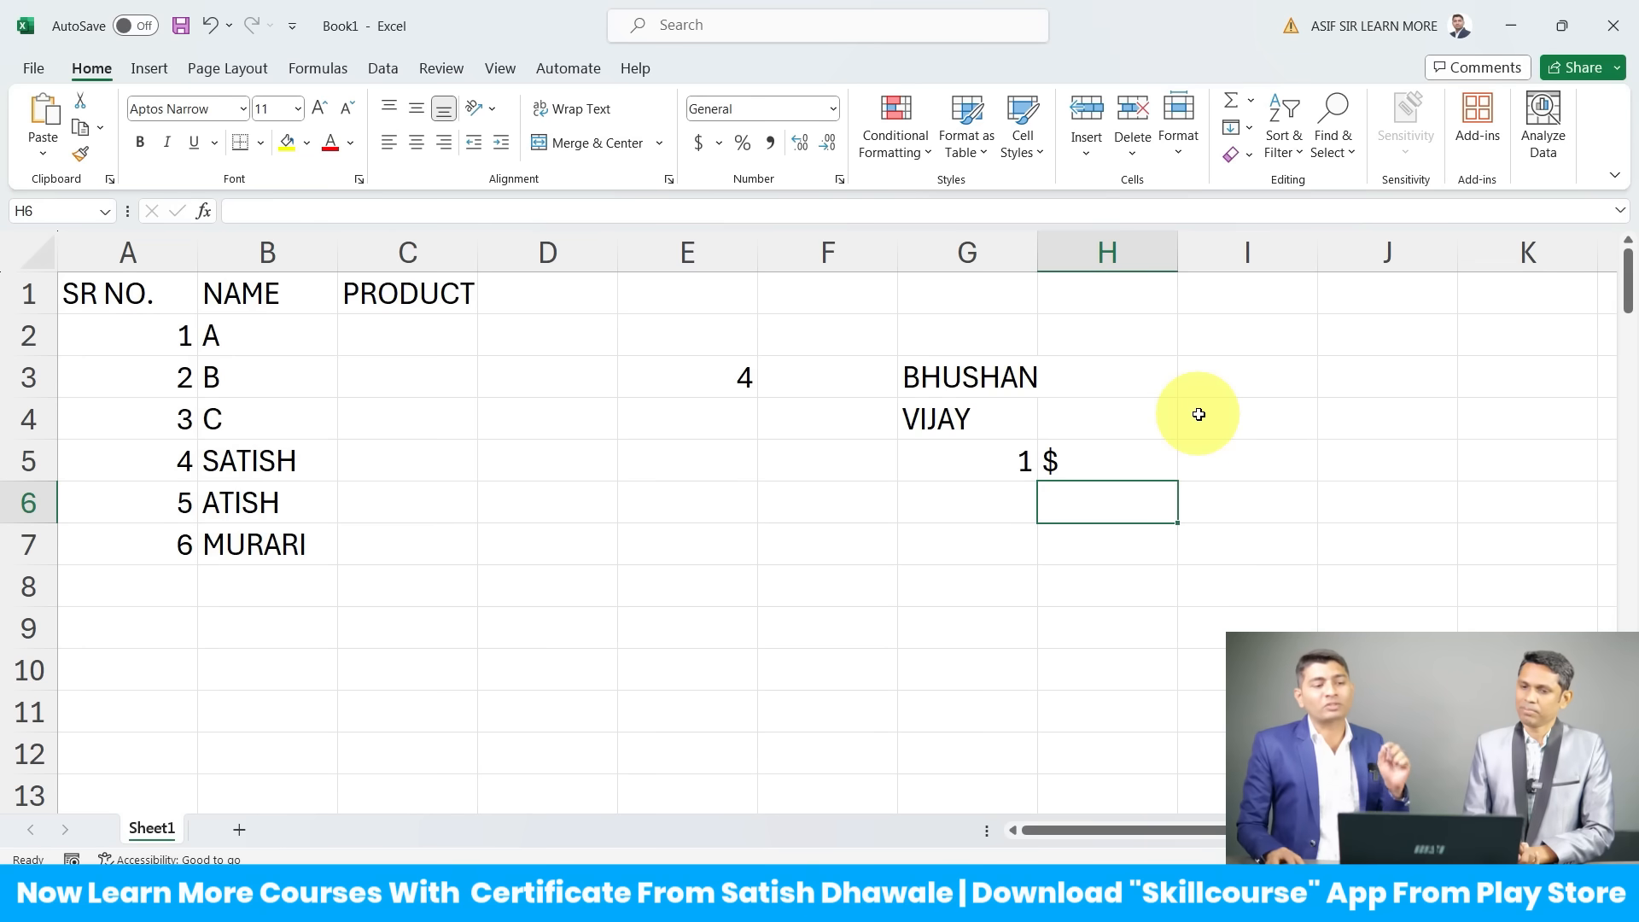
click(250, 579)
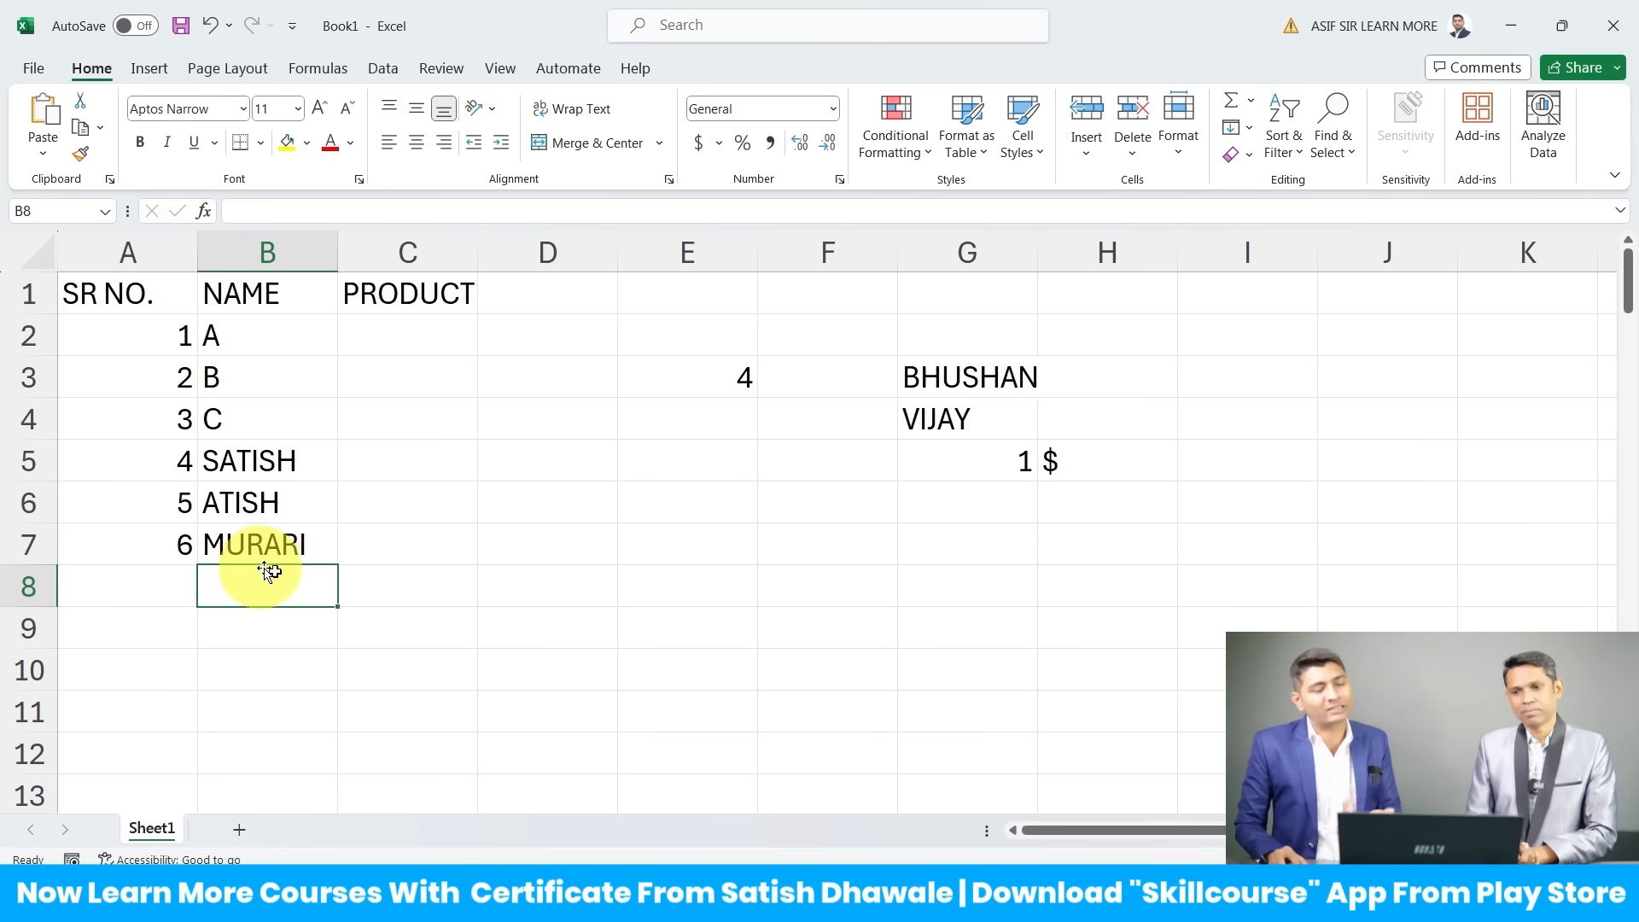
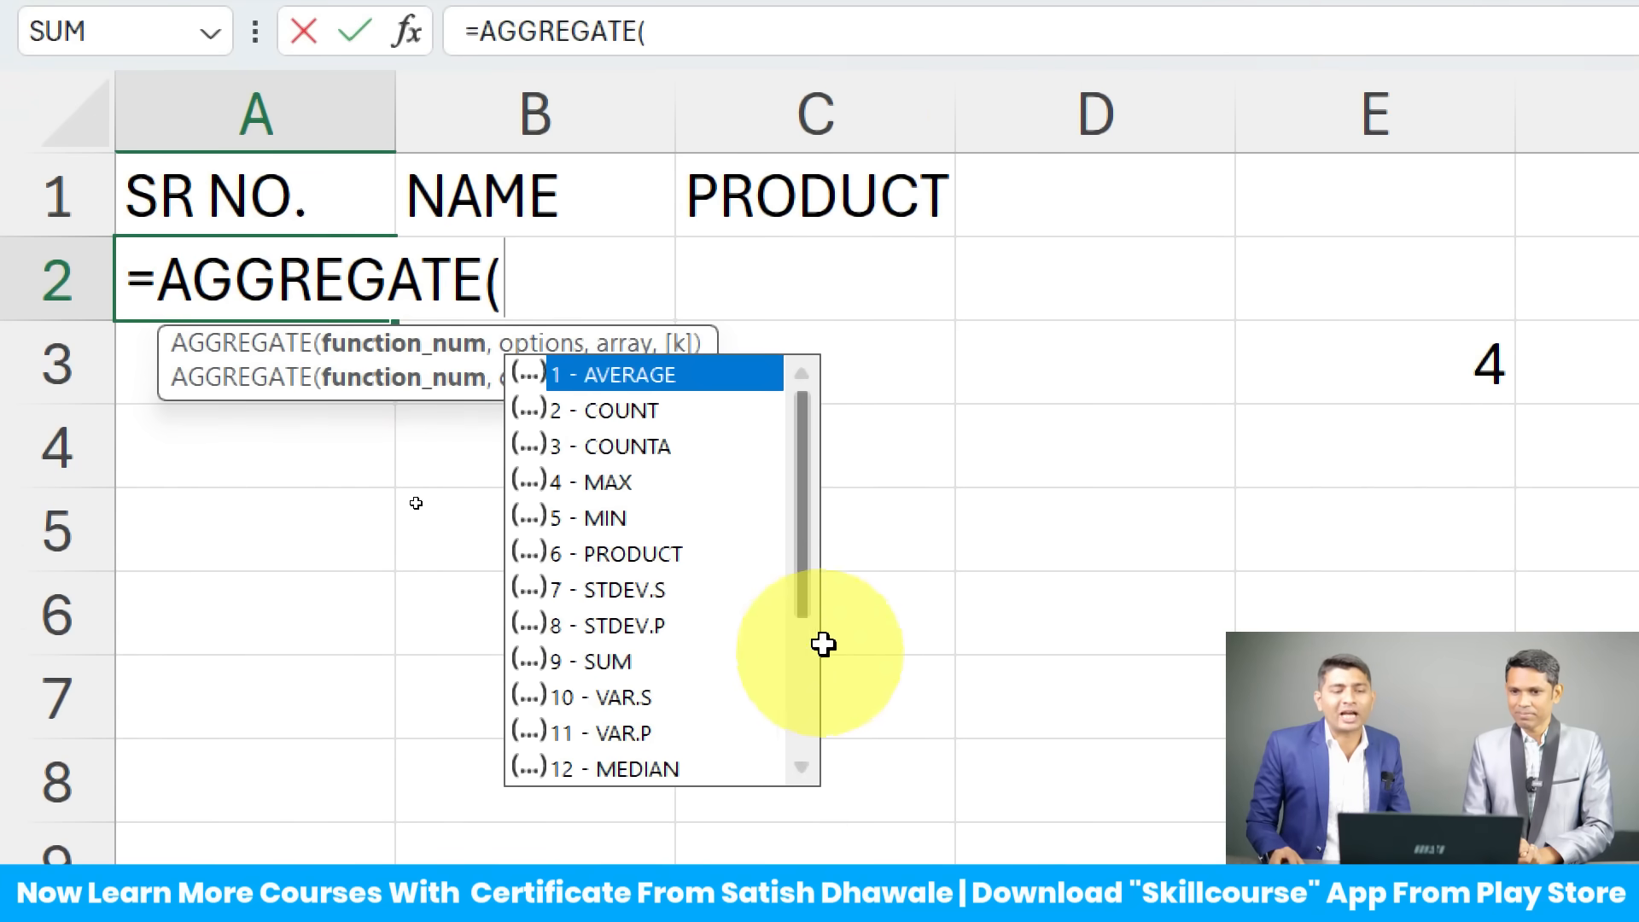
Step: Set the AGGREGATE formula in A2 to function 3 (COUNTA) with option 5 (ignore hidden rows)
drag(798, 549, 822, 510)
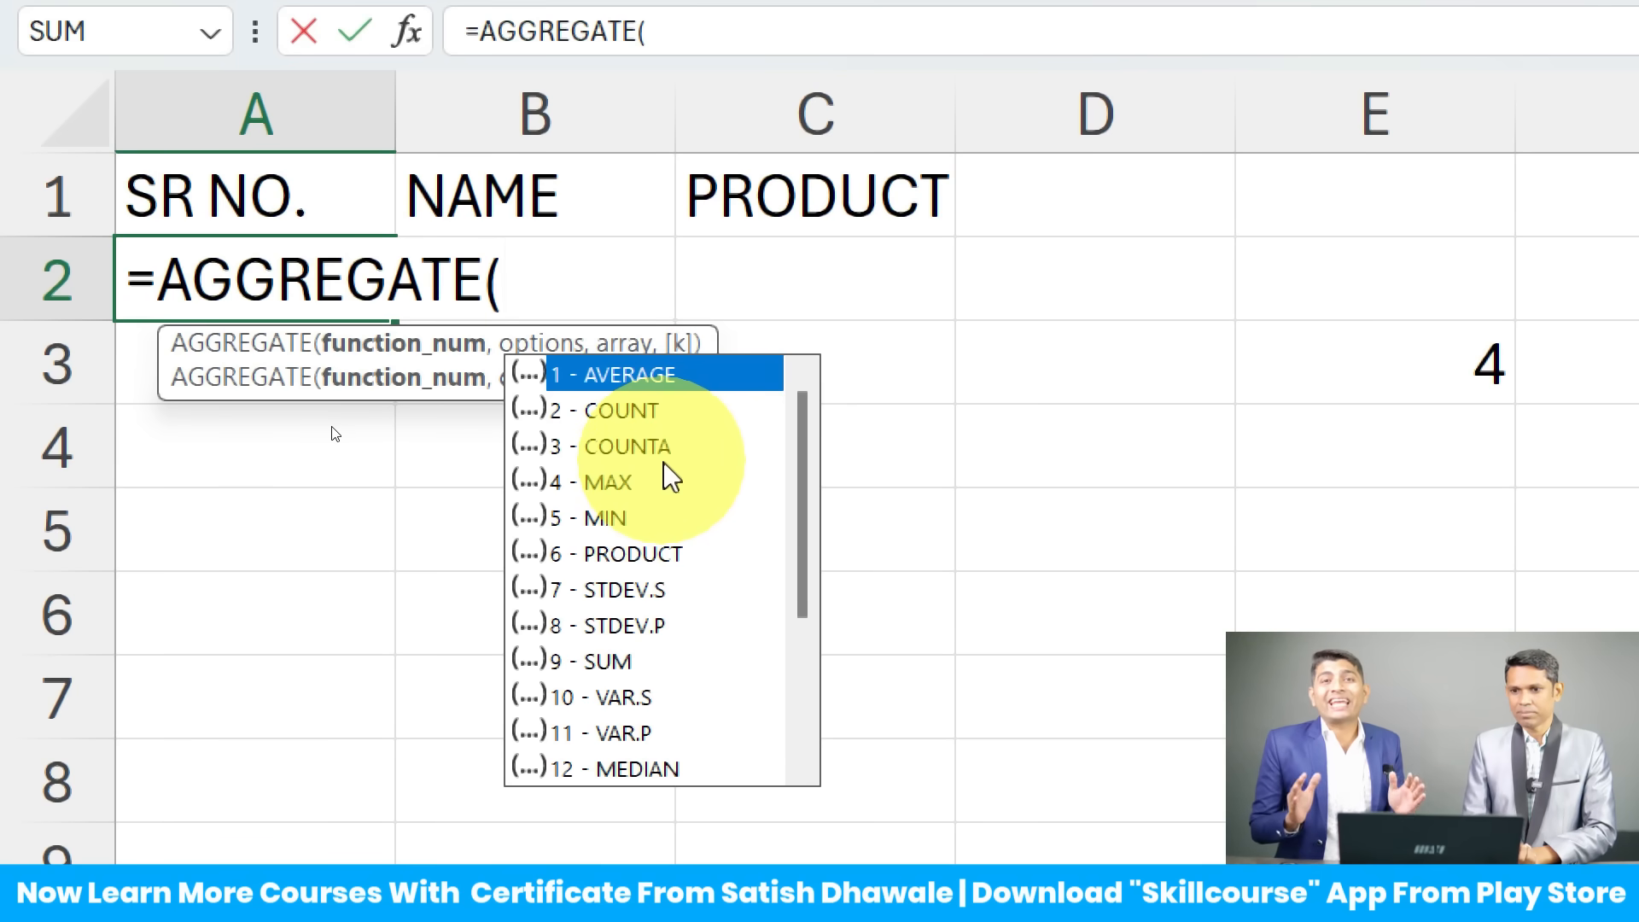
text(3)
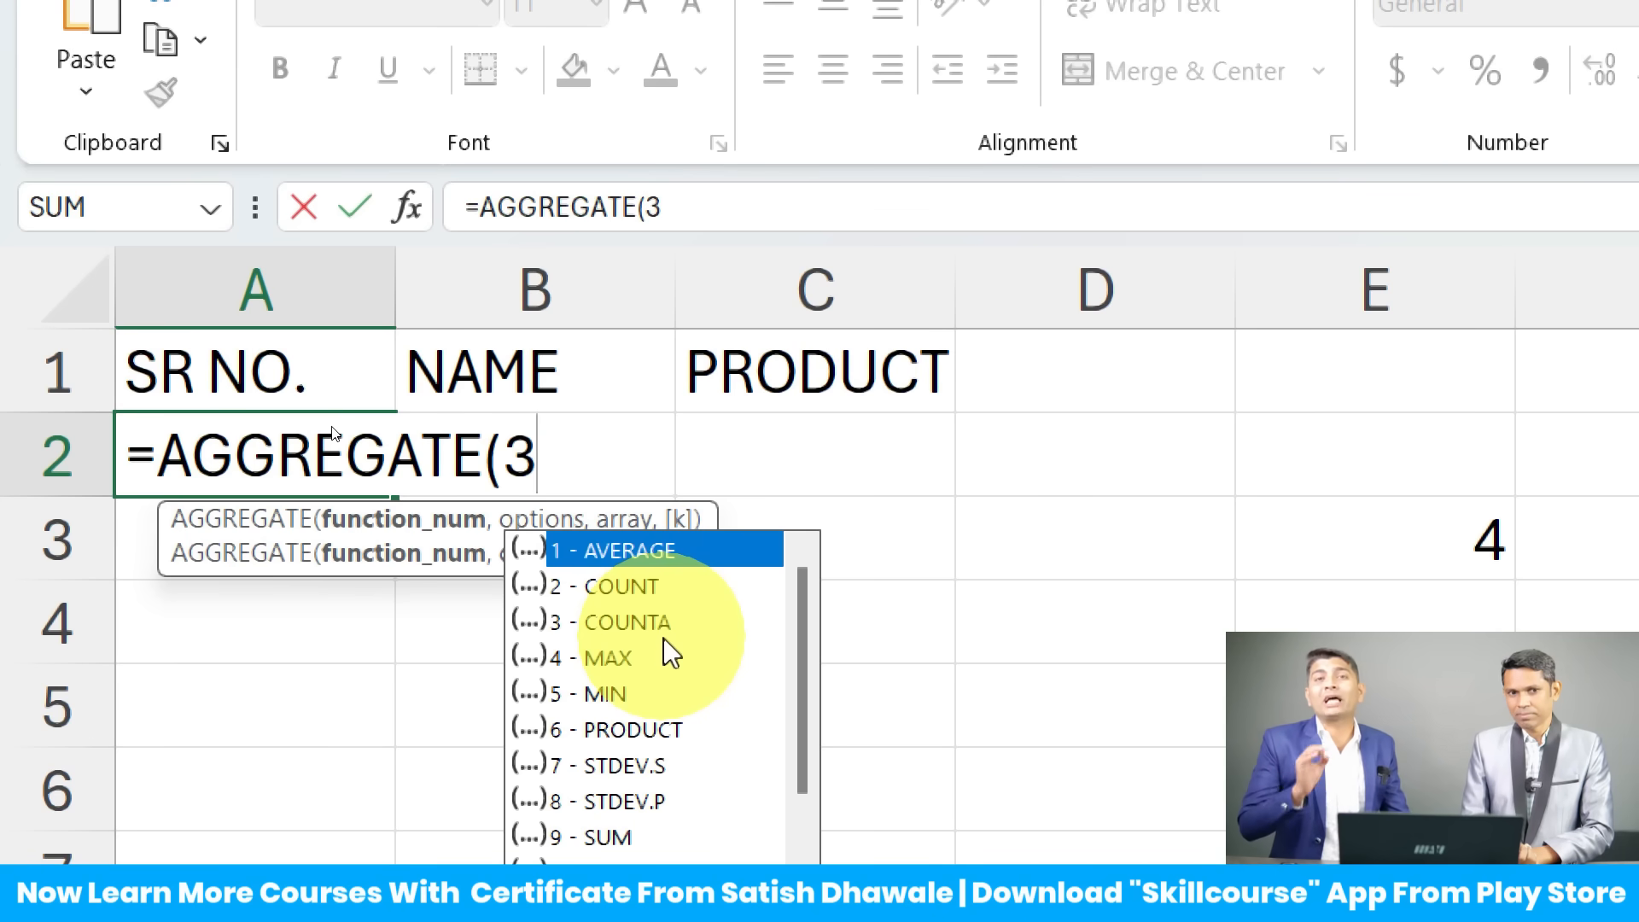
text(,)
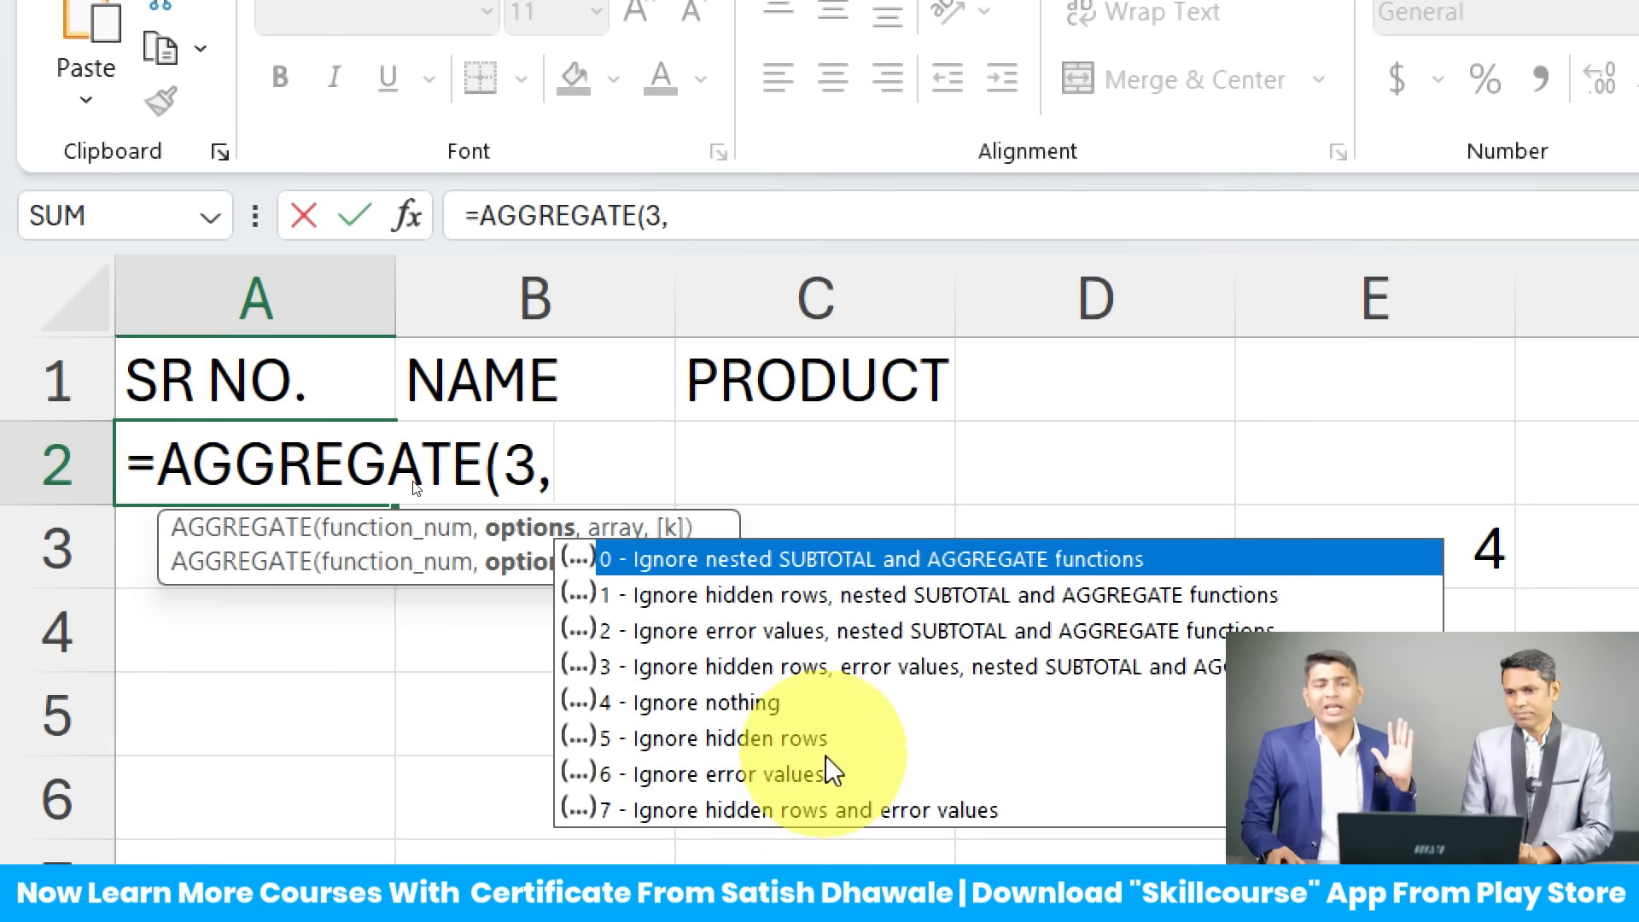
text(5)
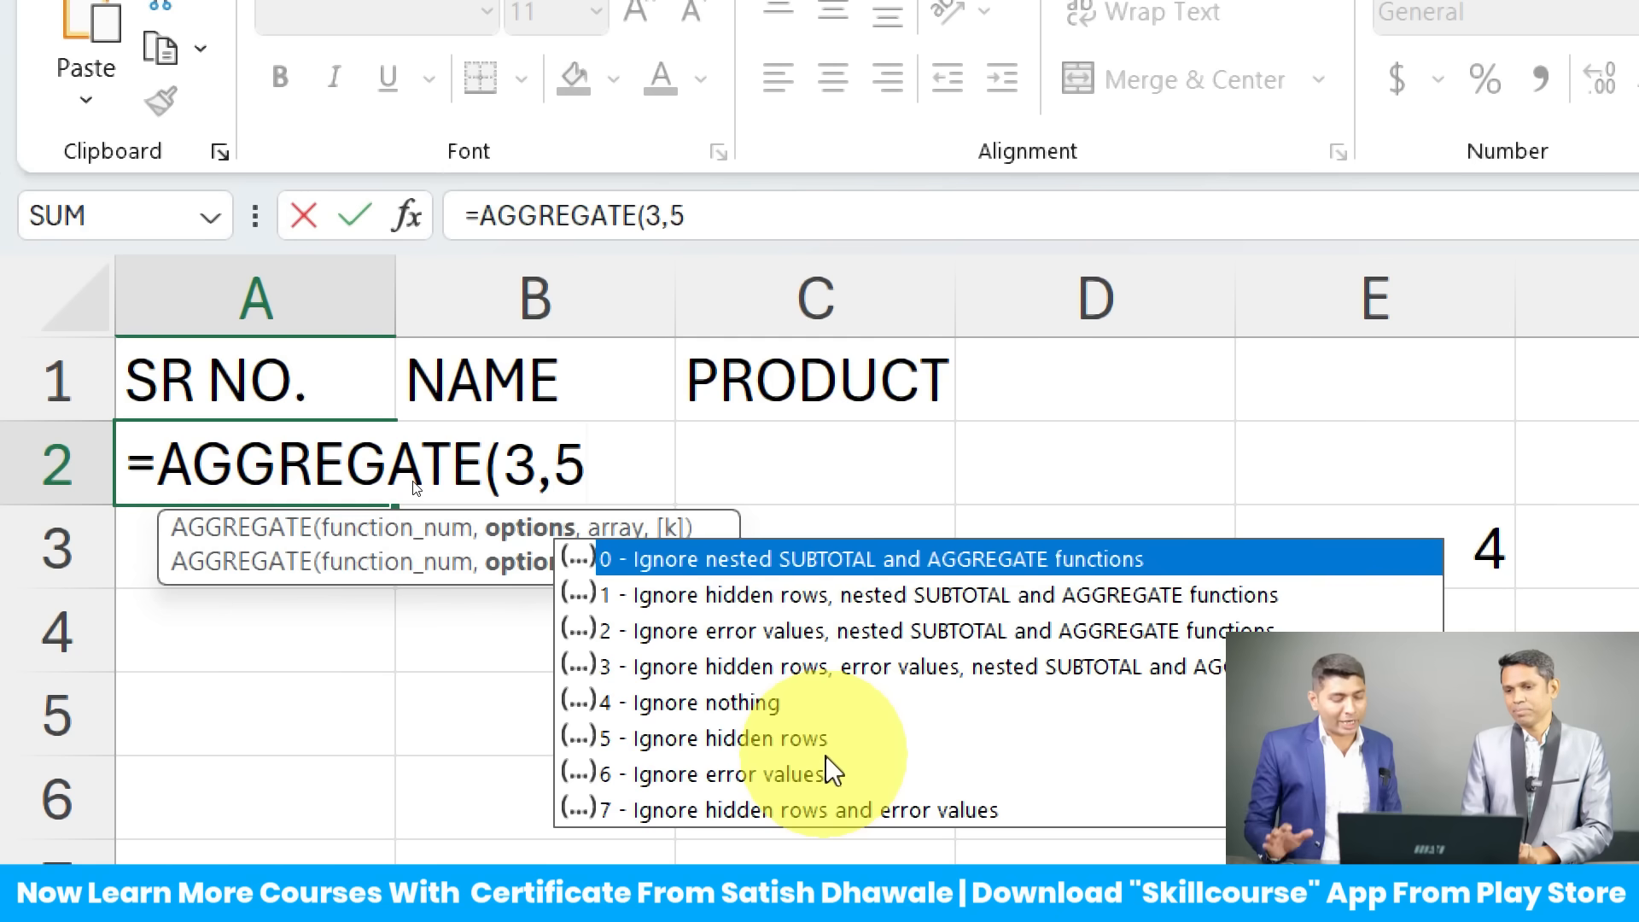
text(,)
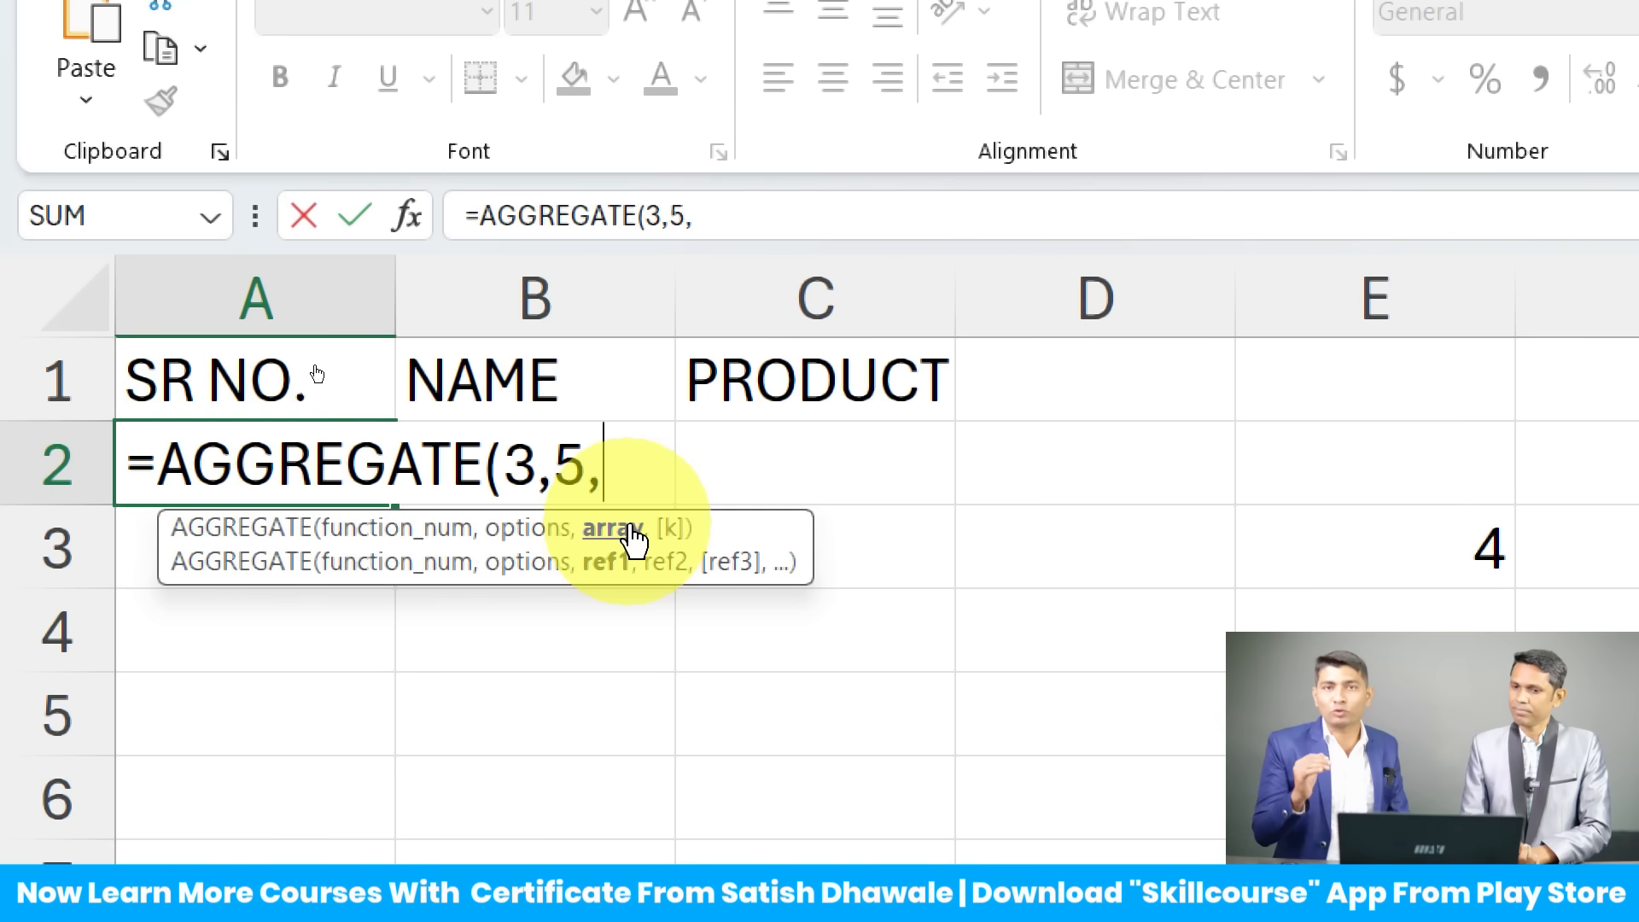
Step: Give the AGGREGATE formula in A2 the range B2:B2 as its reference
text(B)
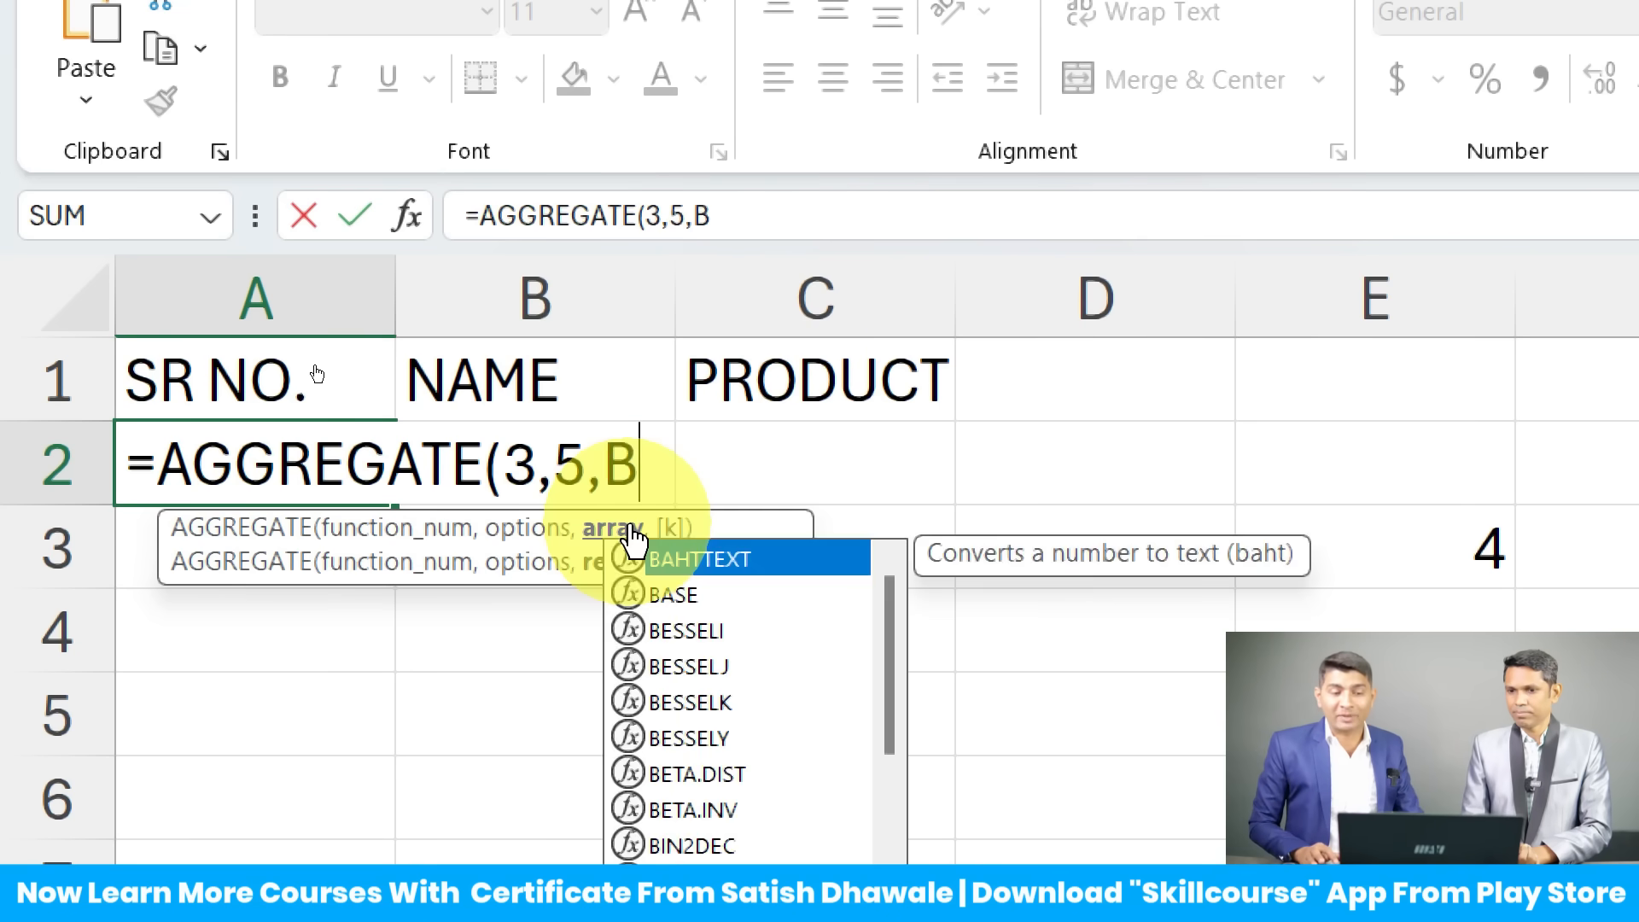
text(2)
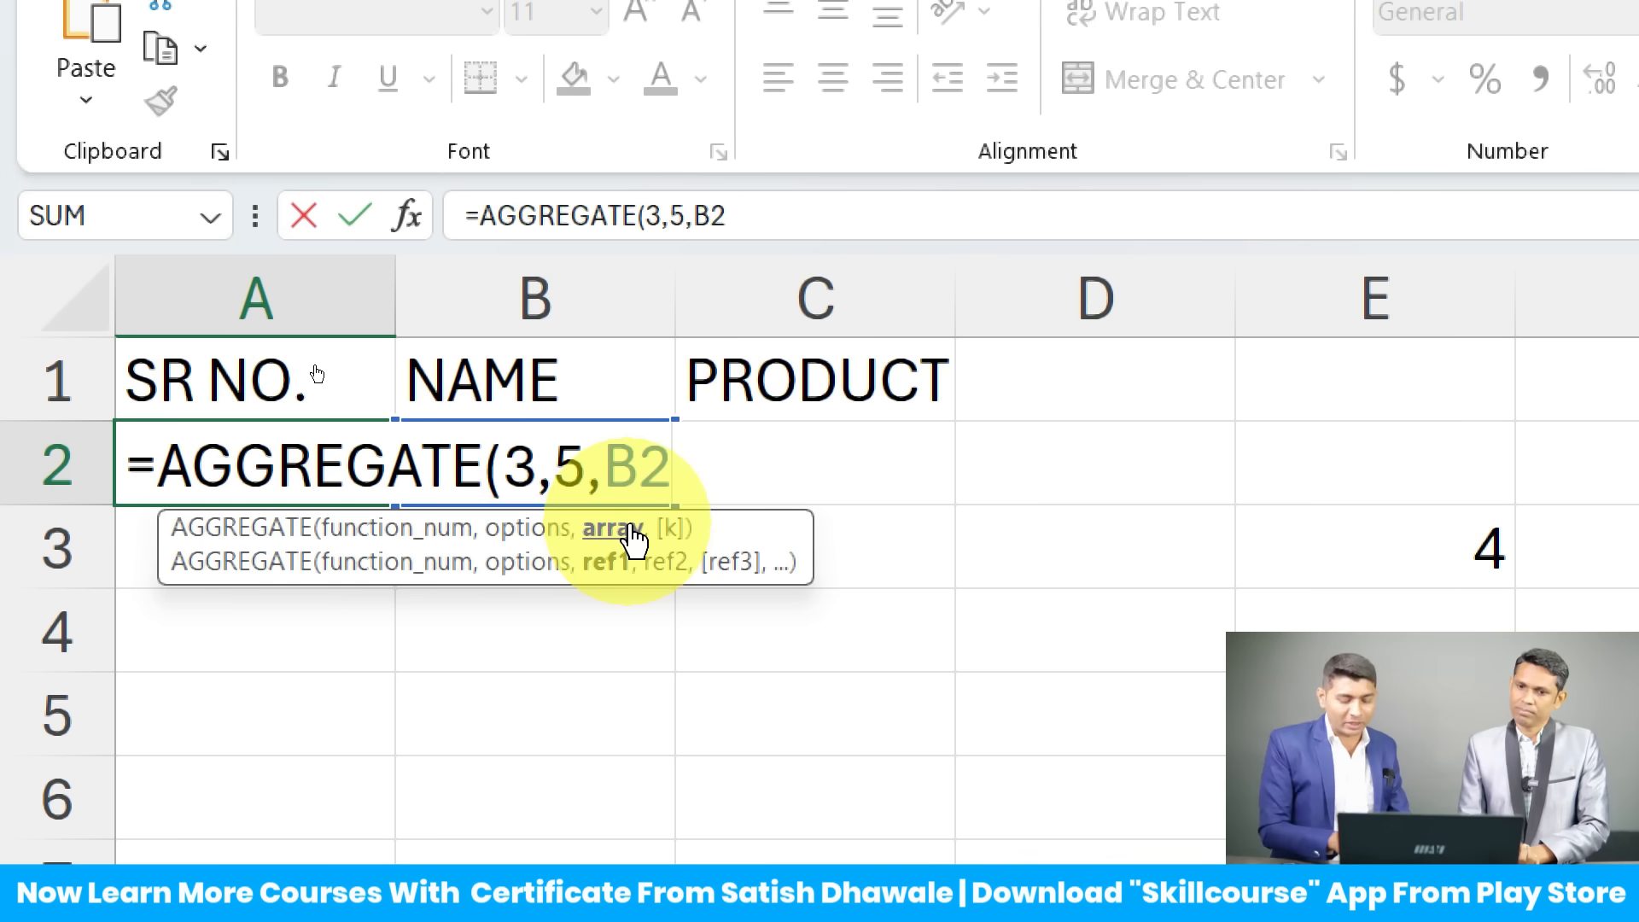
text(:)
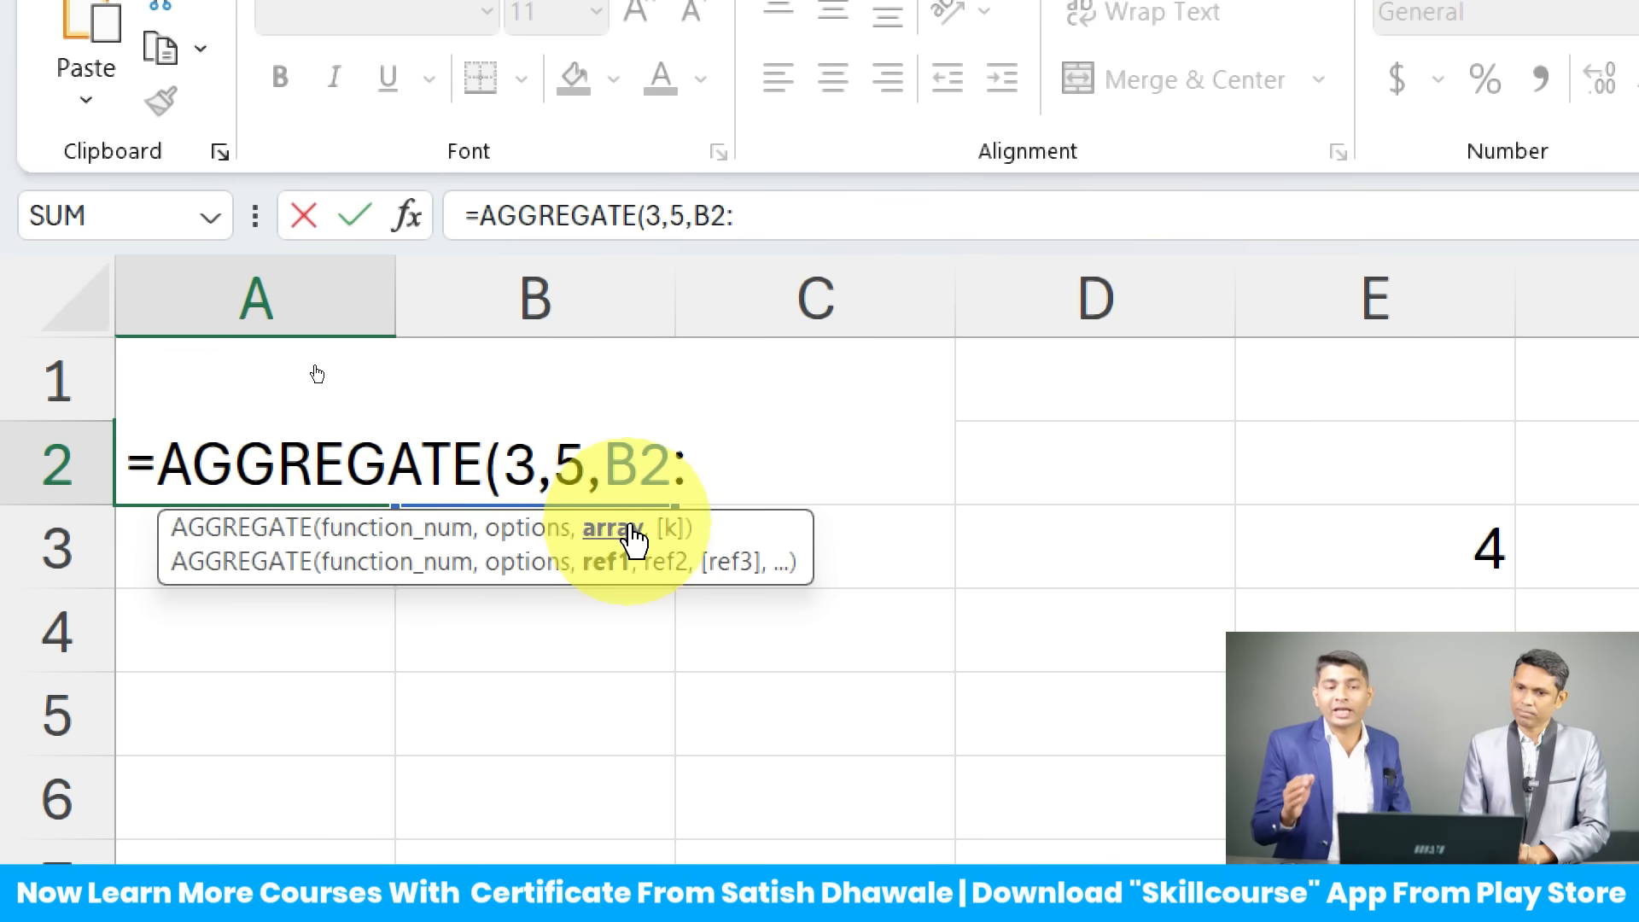
text(B)
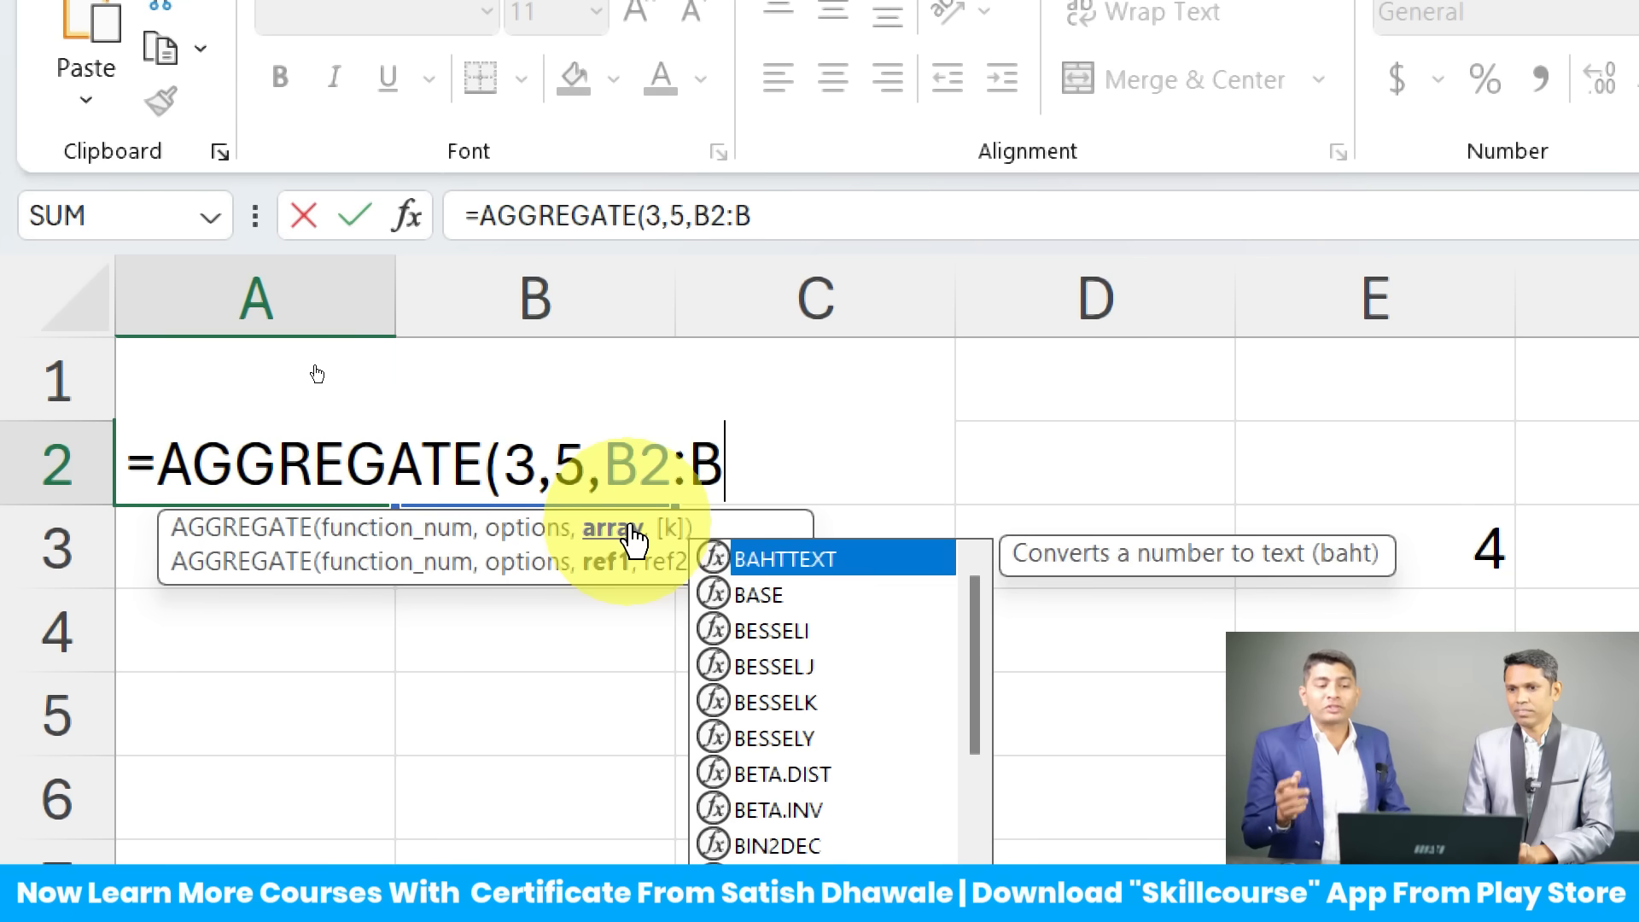
text(2)
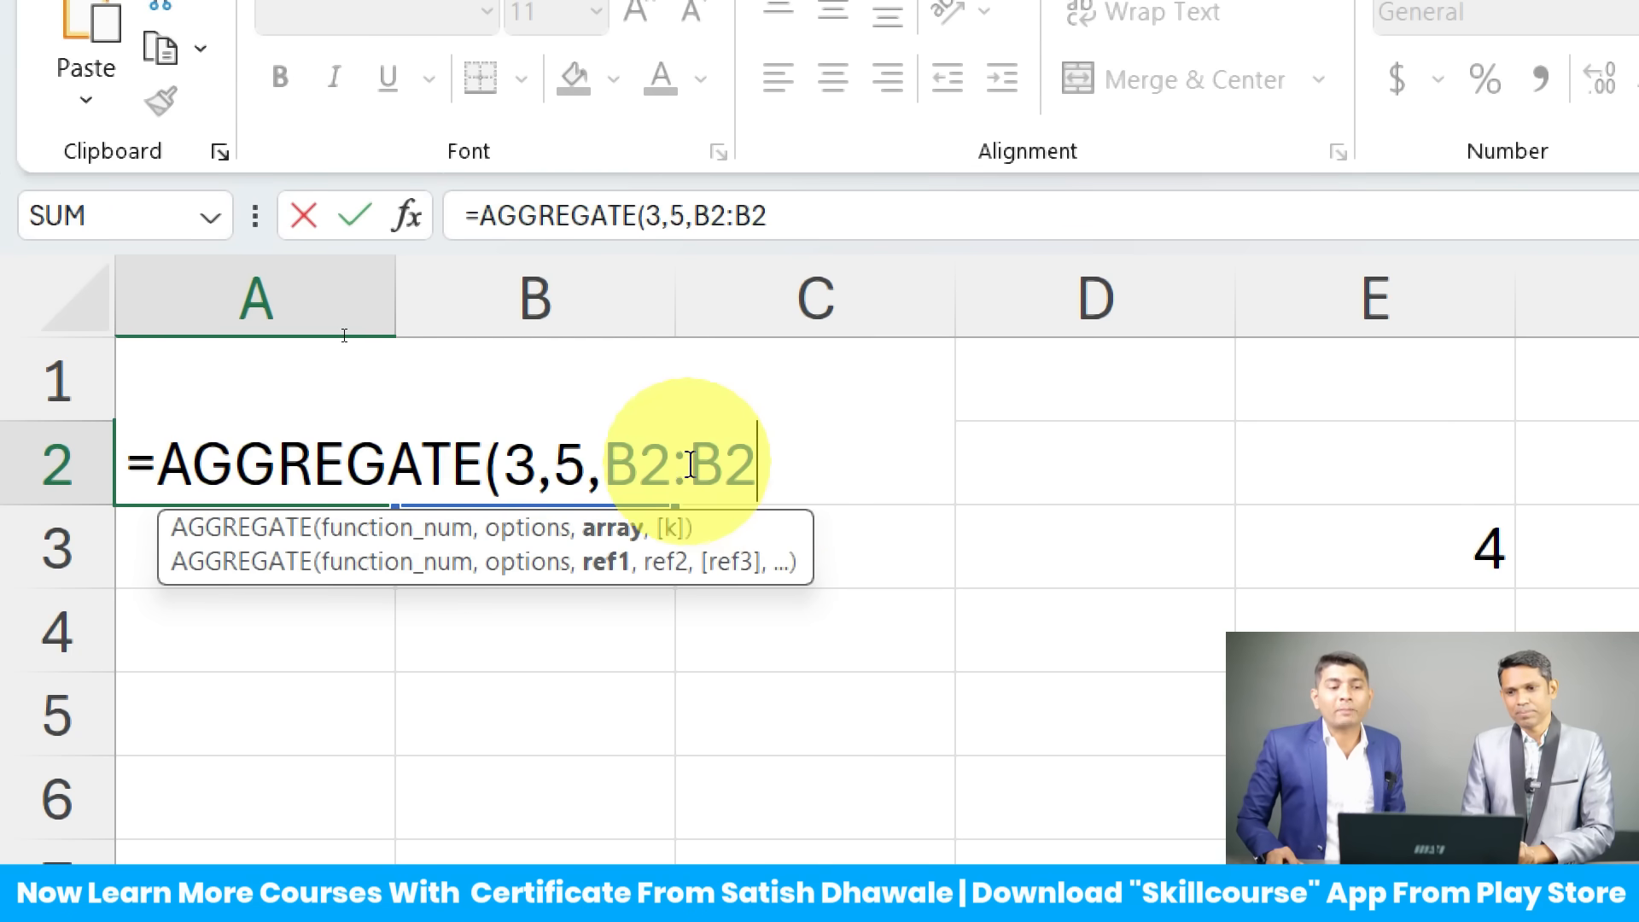
Step: Make the first B2 reference absolute and complete the A2 formula as =AGGREGATE(3,5,$B$2:B2)
click(642, 462)
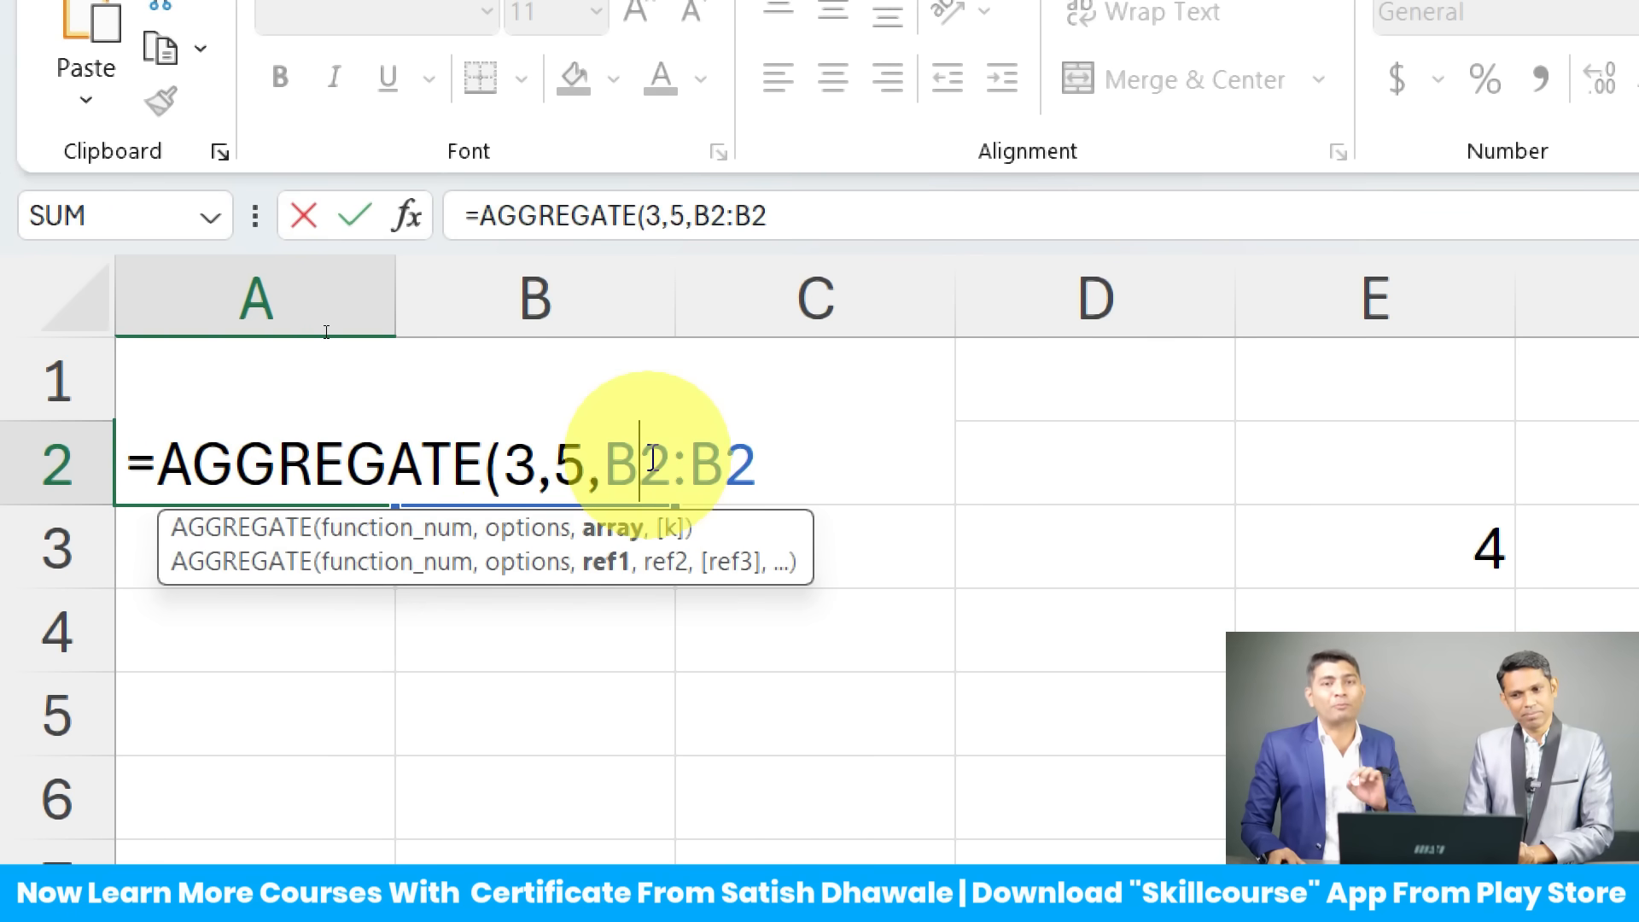
key(F4)
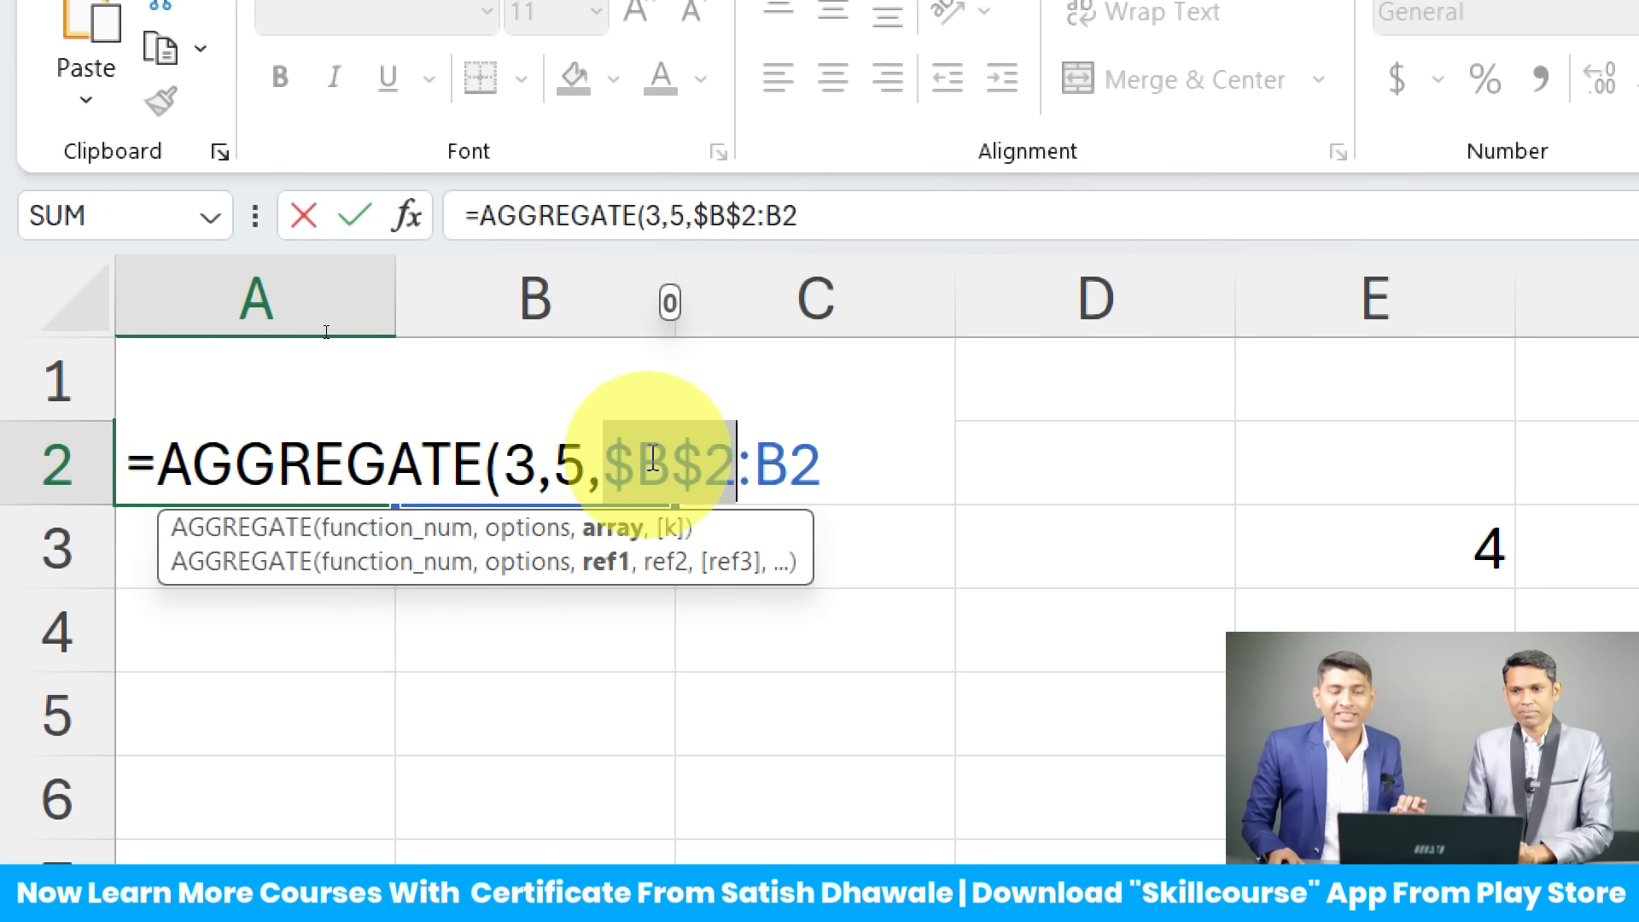
click(824, 476)
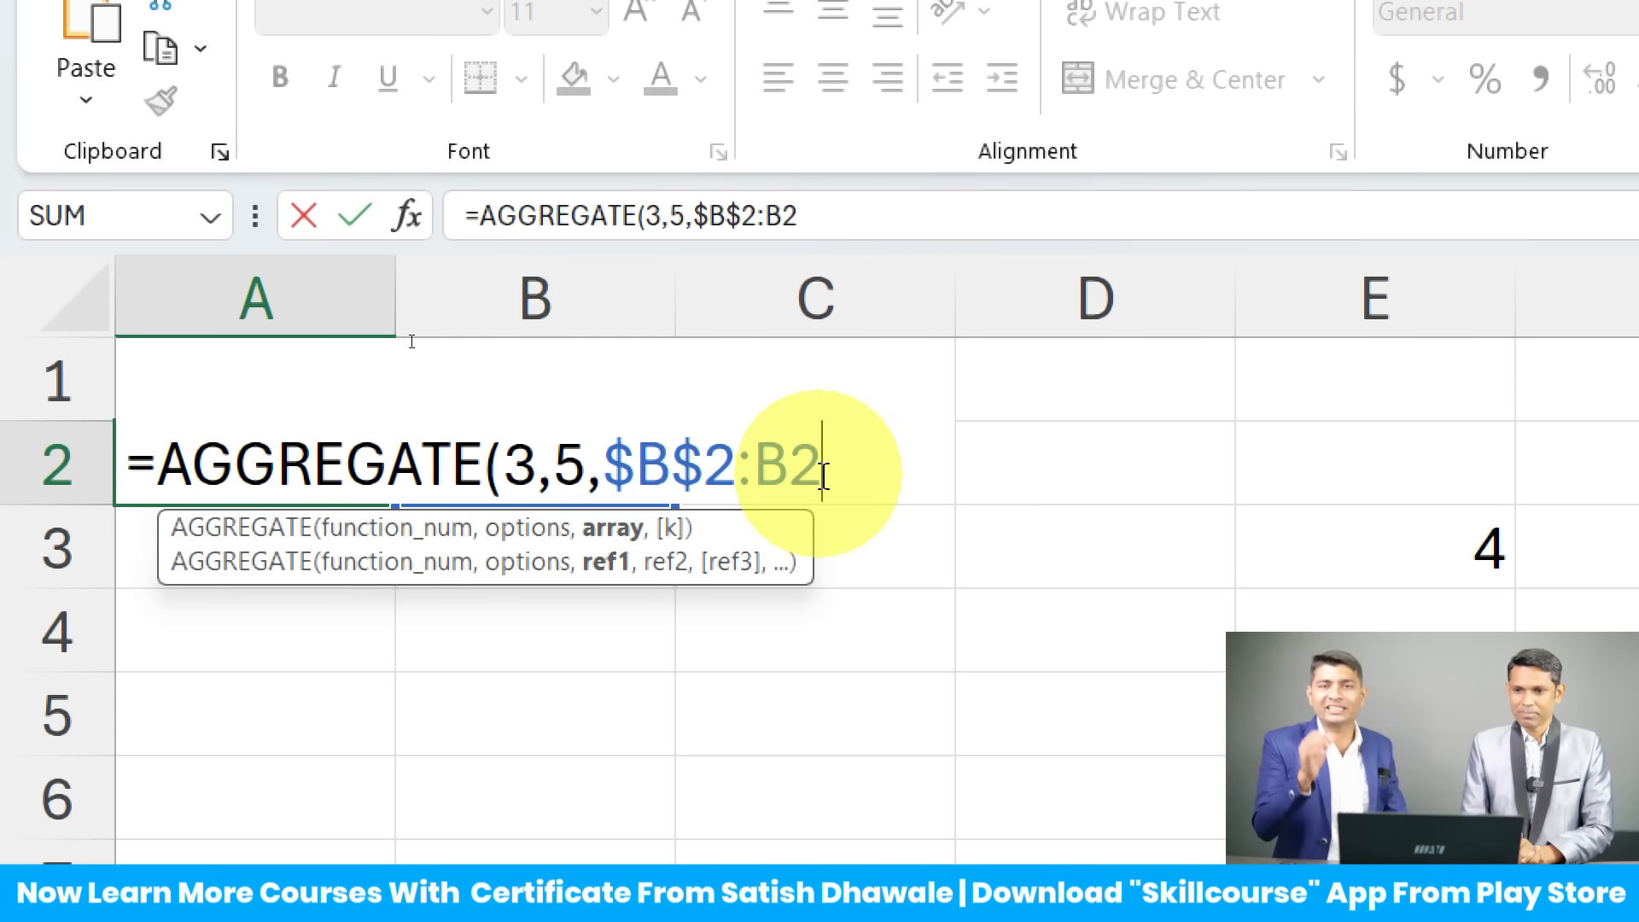
text())
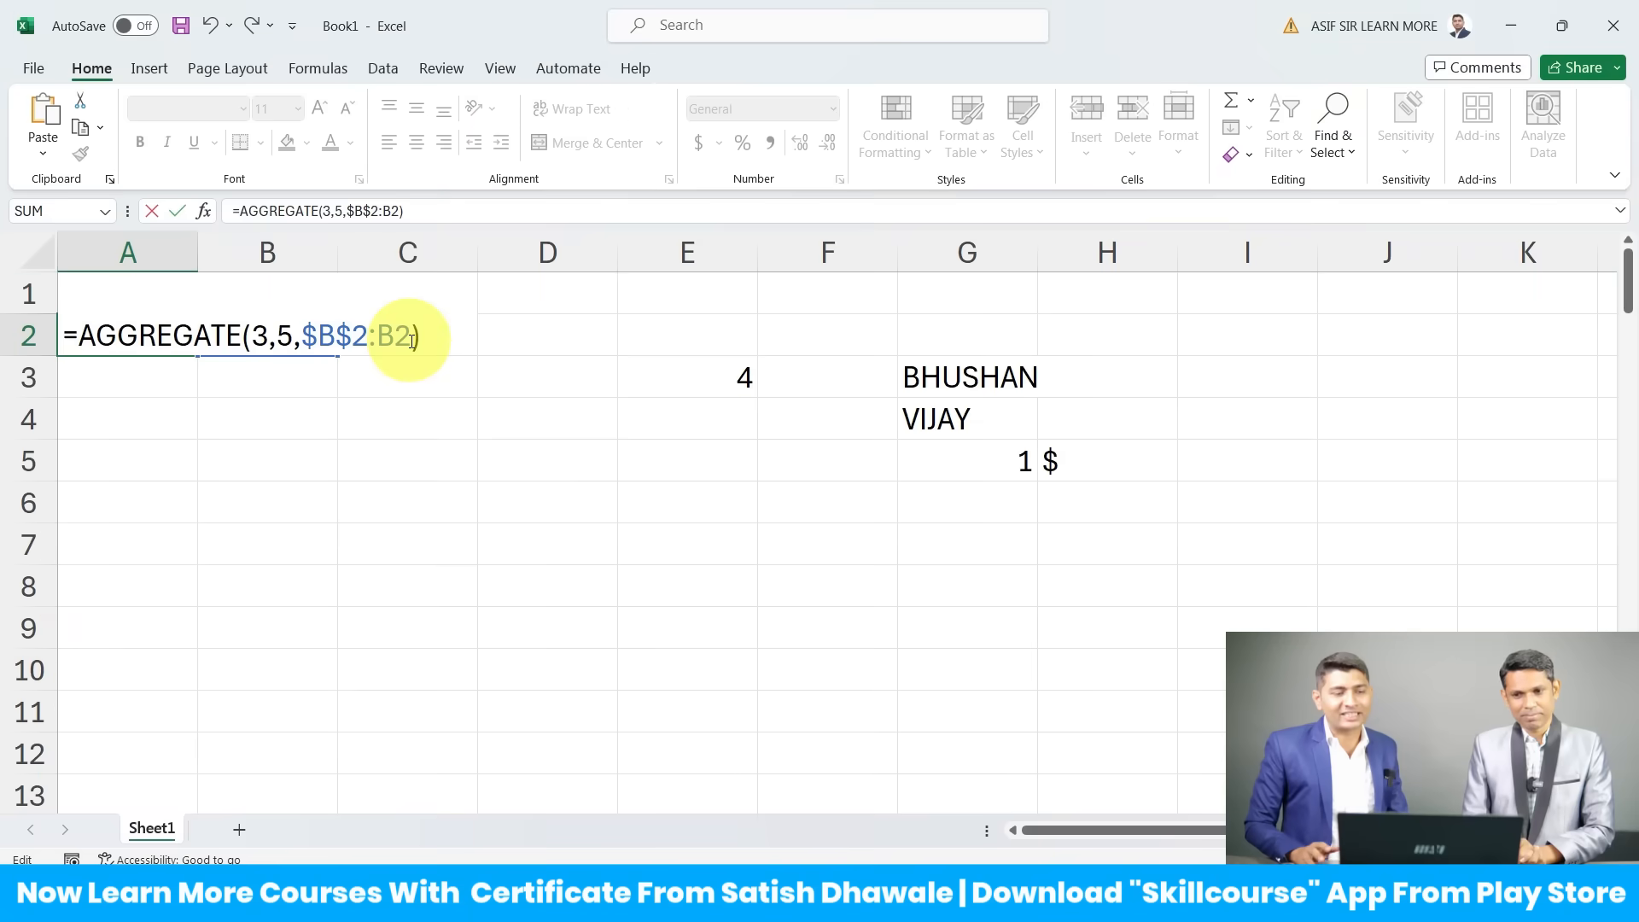
key(Return)
click(171, 333)
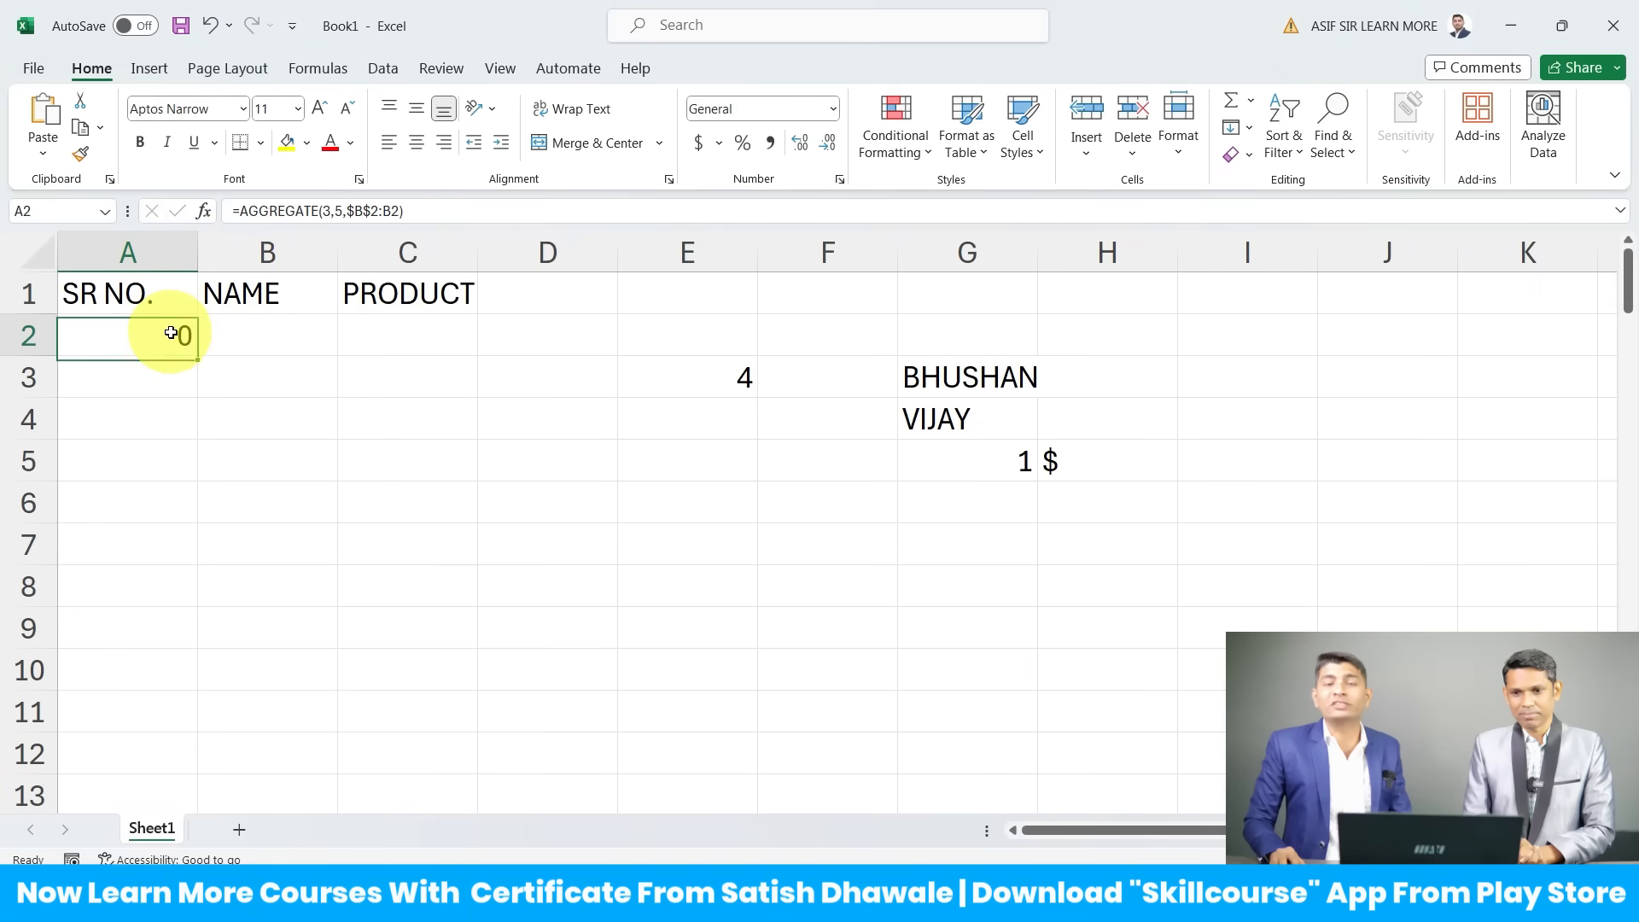
Step: Enter the sample names A, B, C, D and E in cells B2 to B6
click(233, 348)
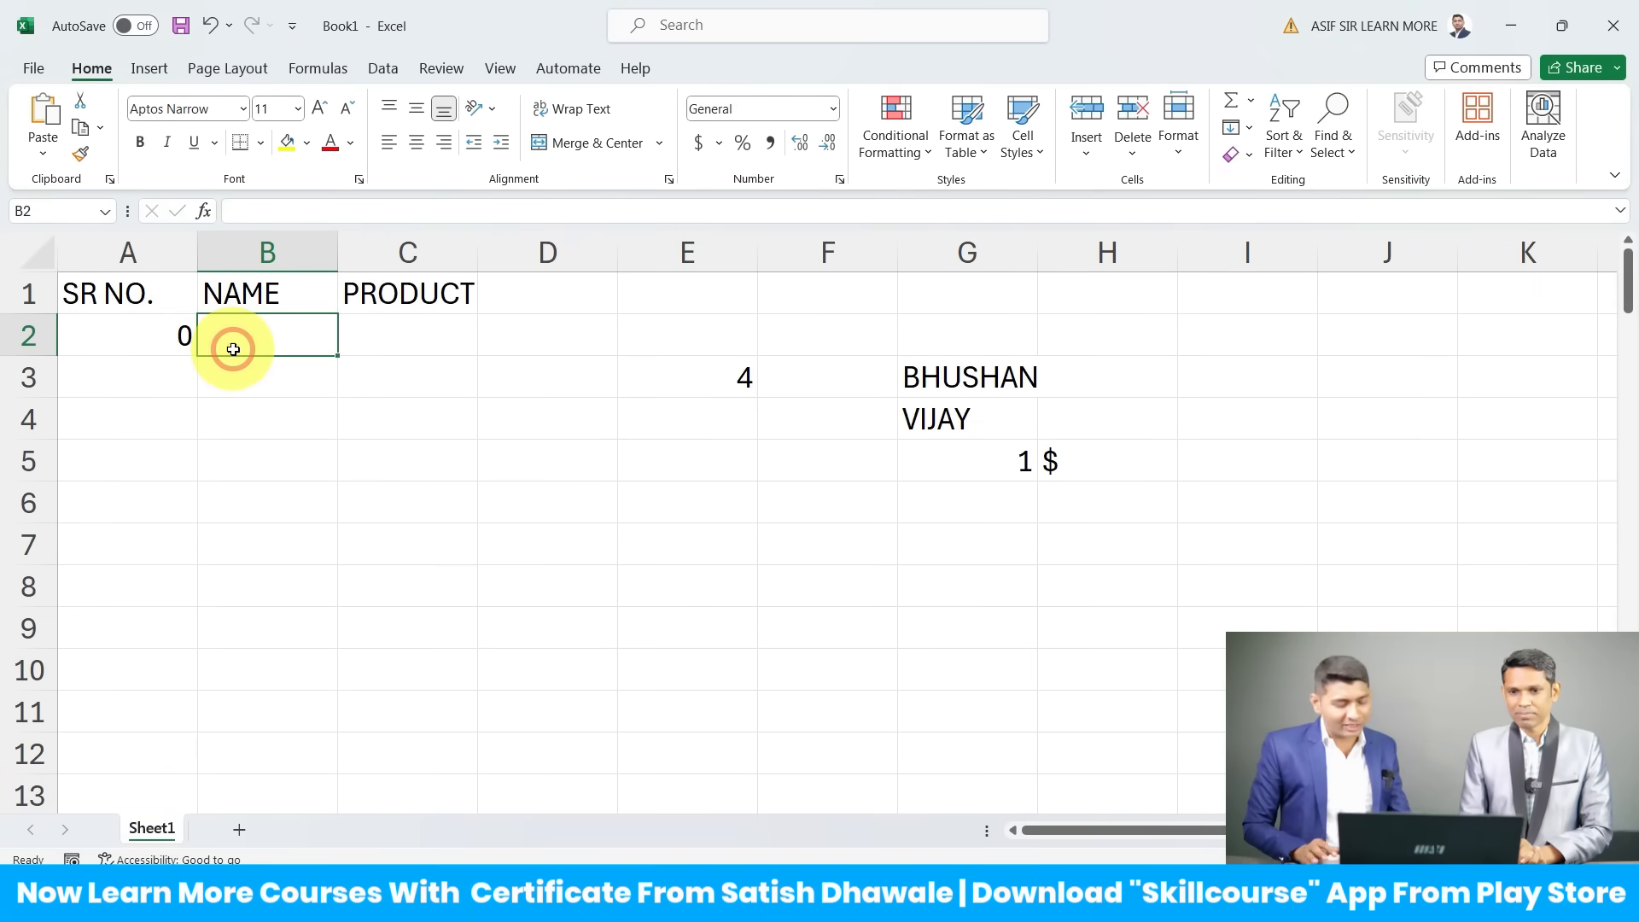
text(A)
key(Return)
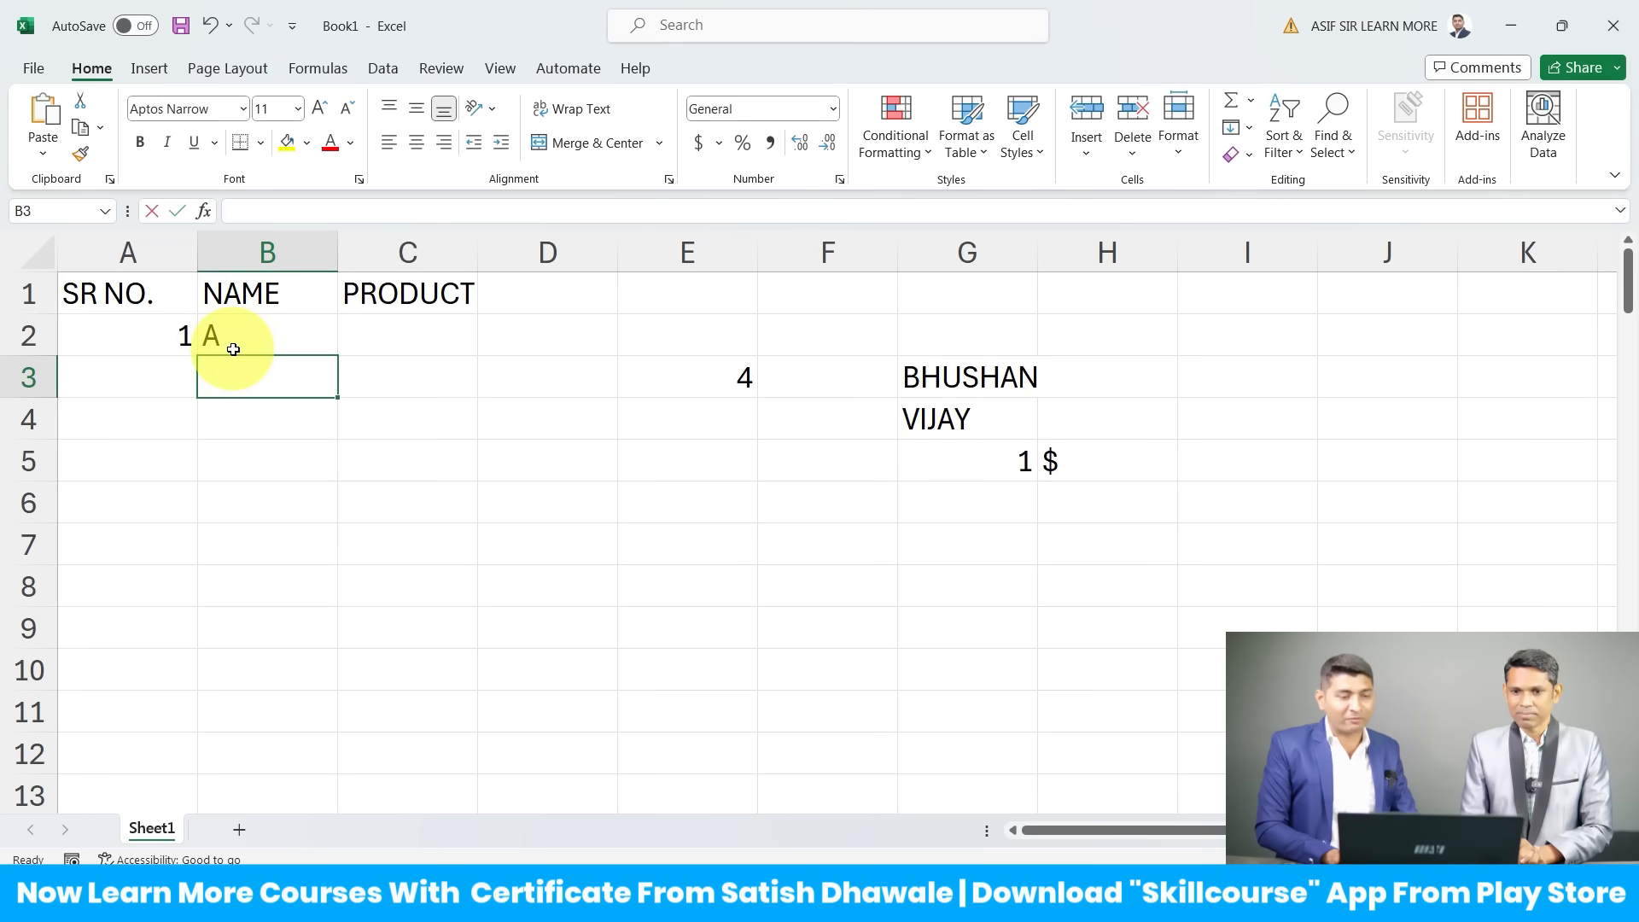
text(B)
key(Return)
text(C)
key(Return)
text(D)
key(Return)
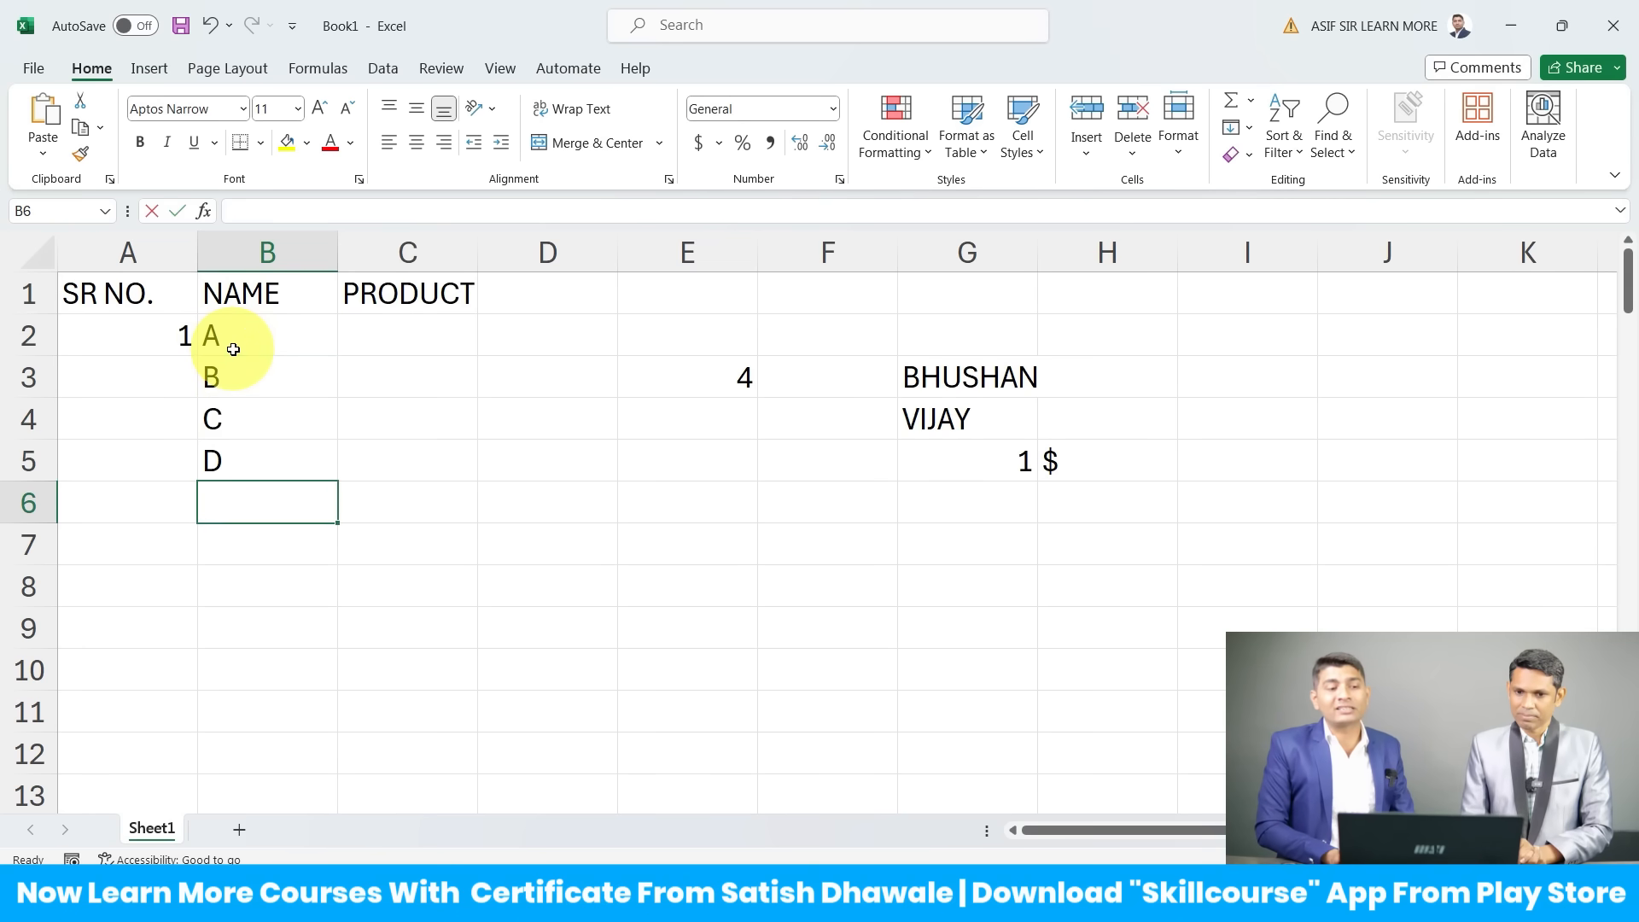
text(E)
key(Return)
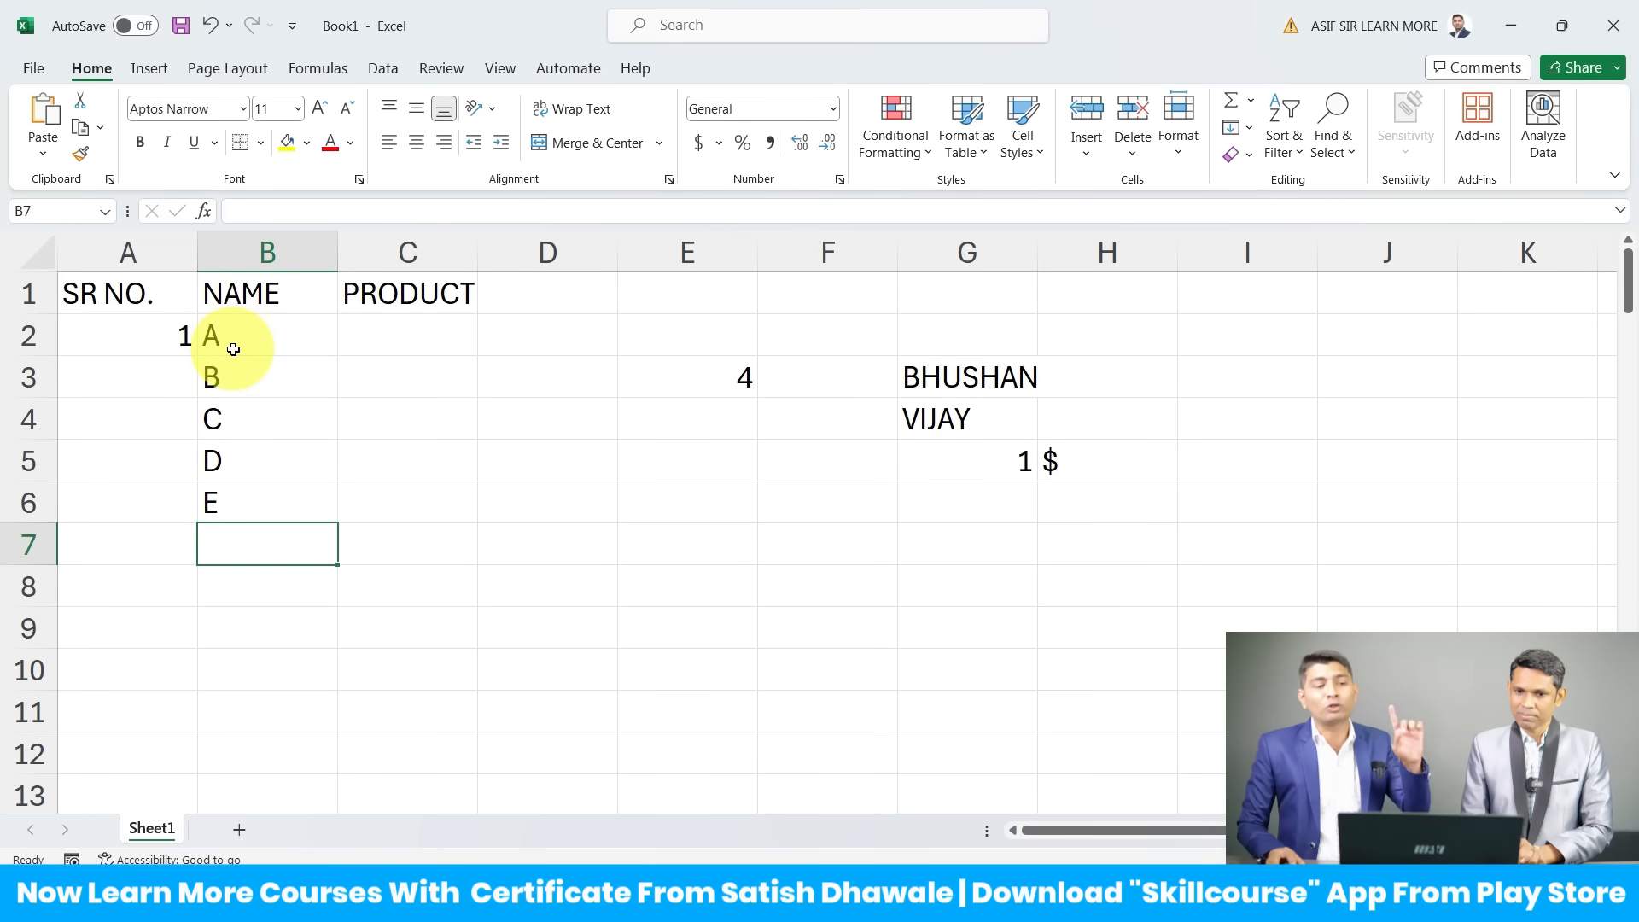
Step: Fill the AGGREGATE formula from A2 down to A6 alongside the sample names
click(131, 331)
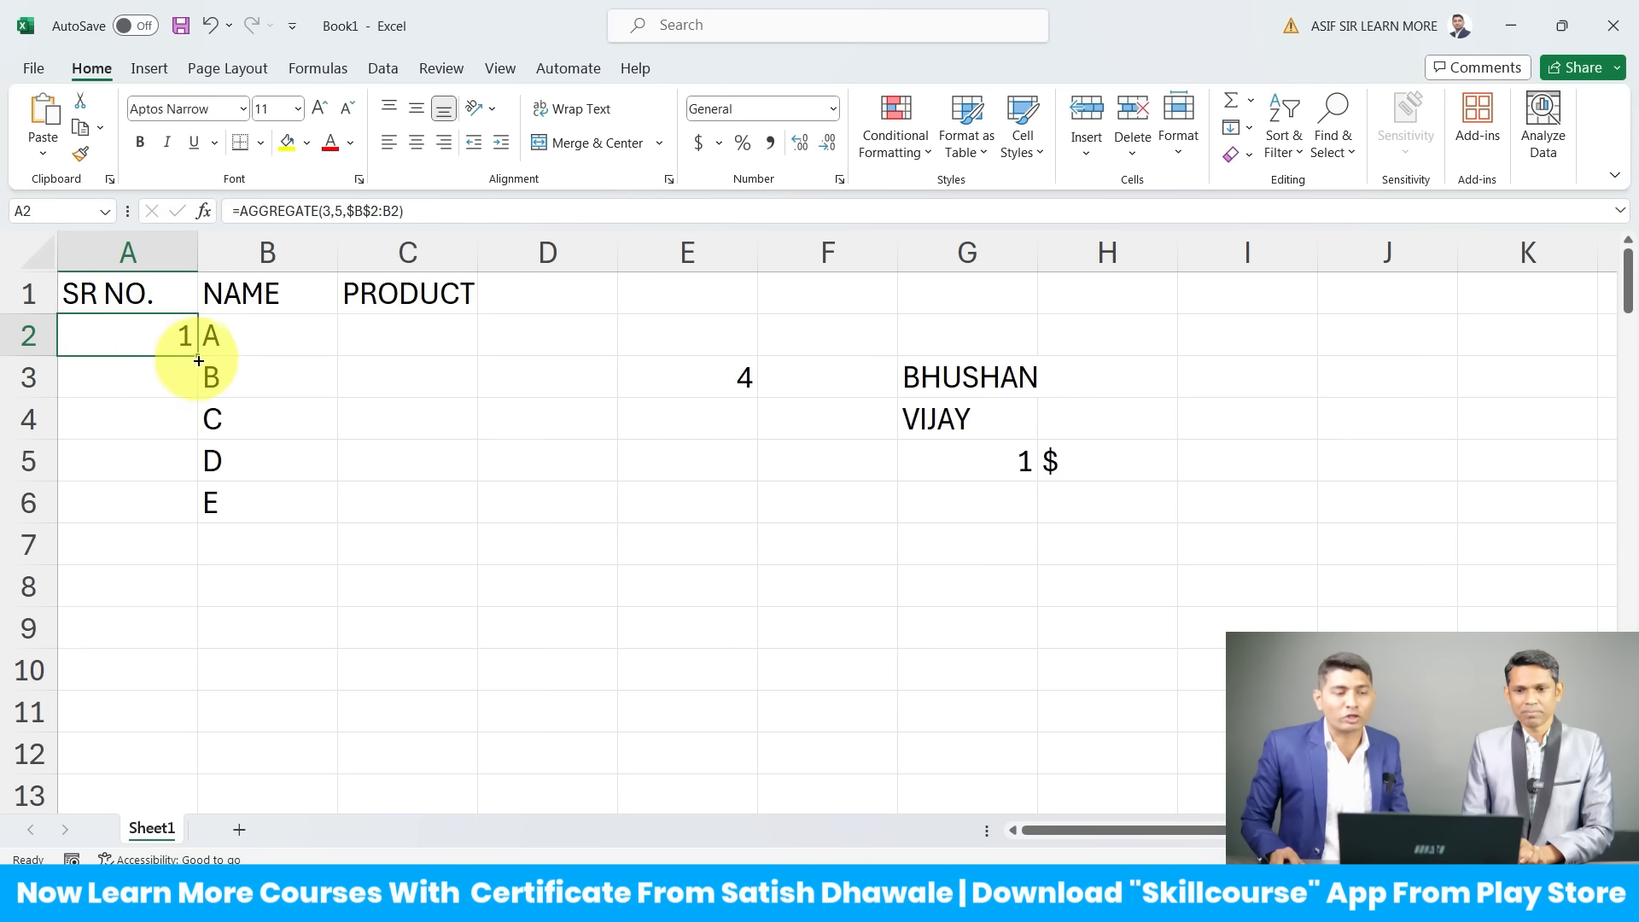
drag(198, 360, 166, 535)
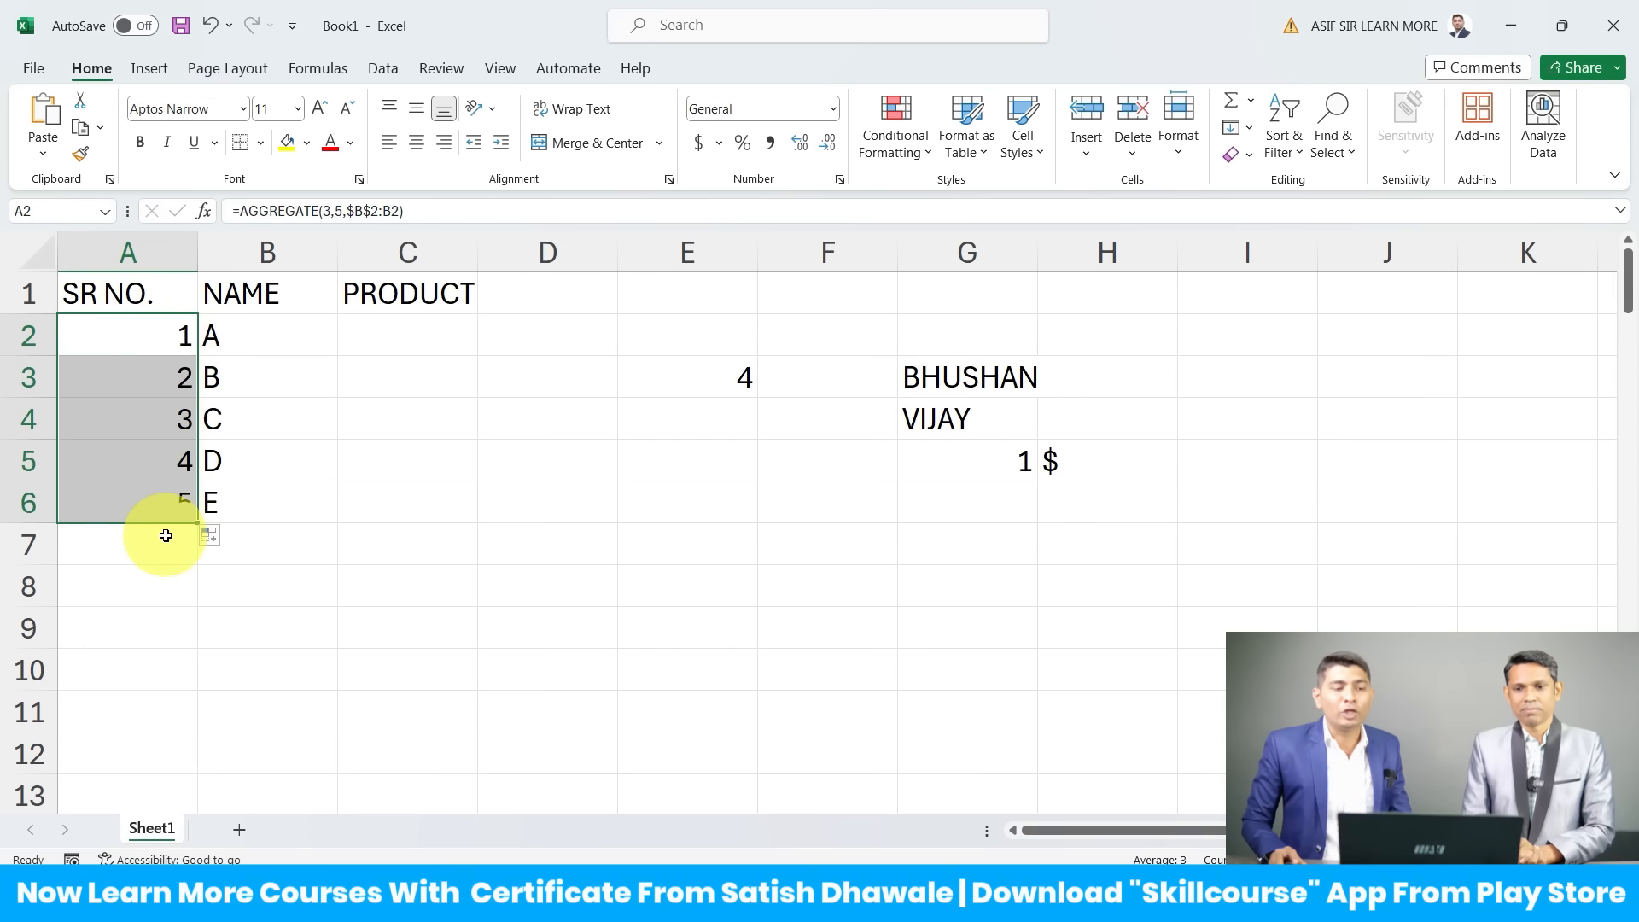
click(316, 536)
Step: Extend the formula from A6 down to A11 and check the numbering beside the empty name cells B7:B11
click(137, 510)
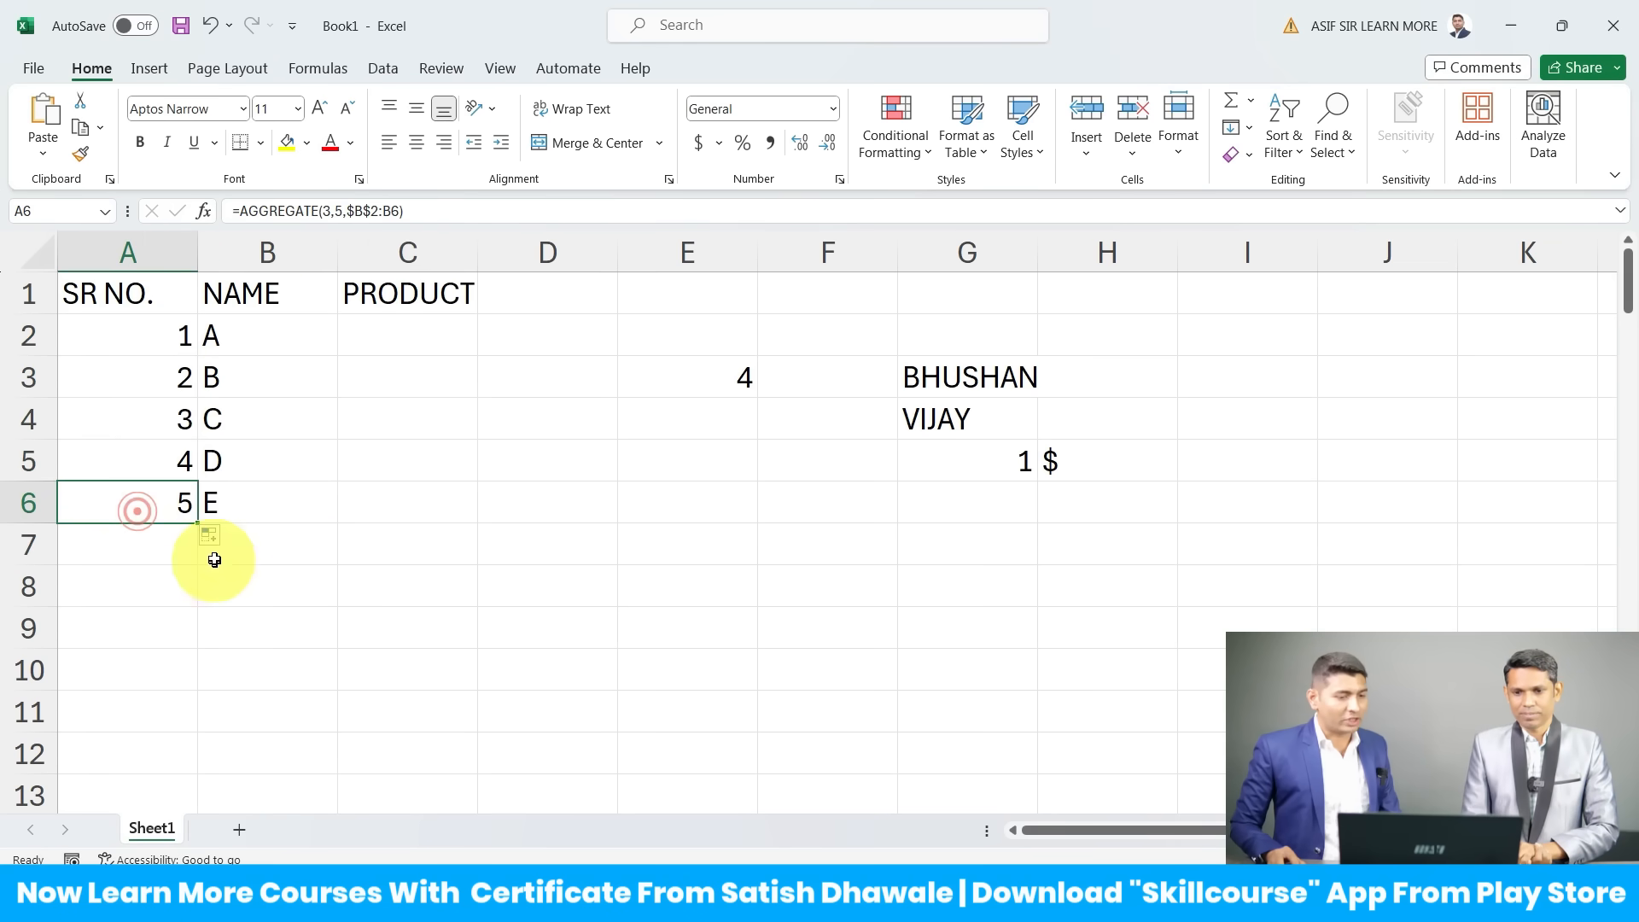
drag(196, 524, 188, 726)
click(299, 545)
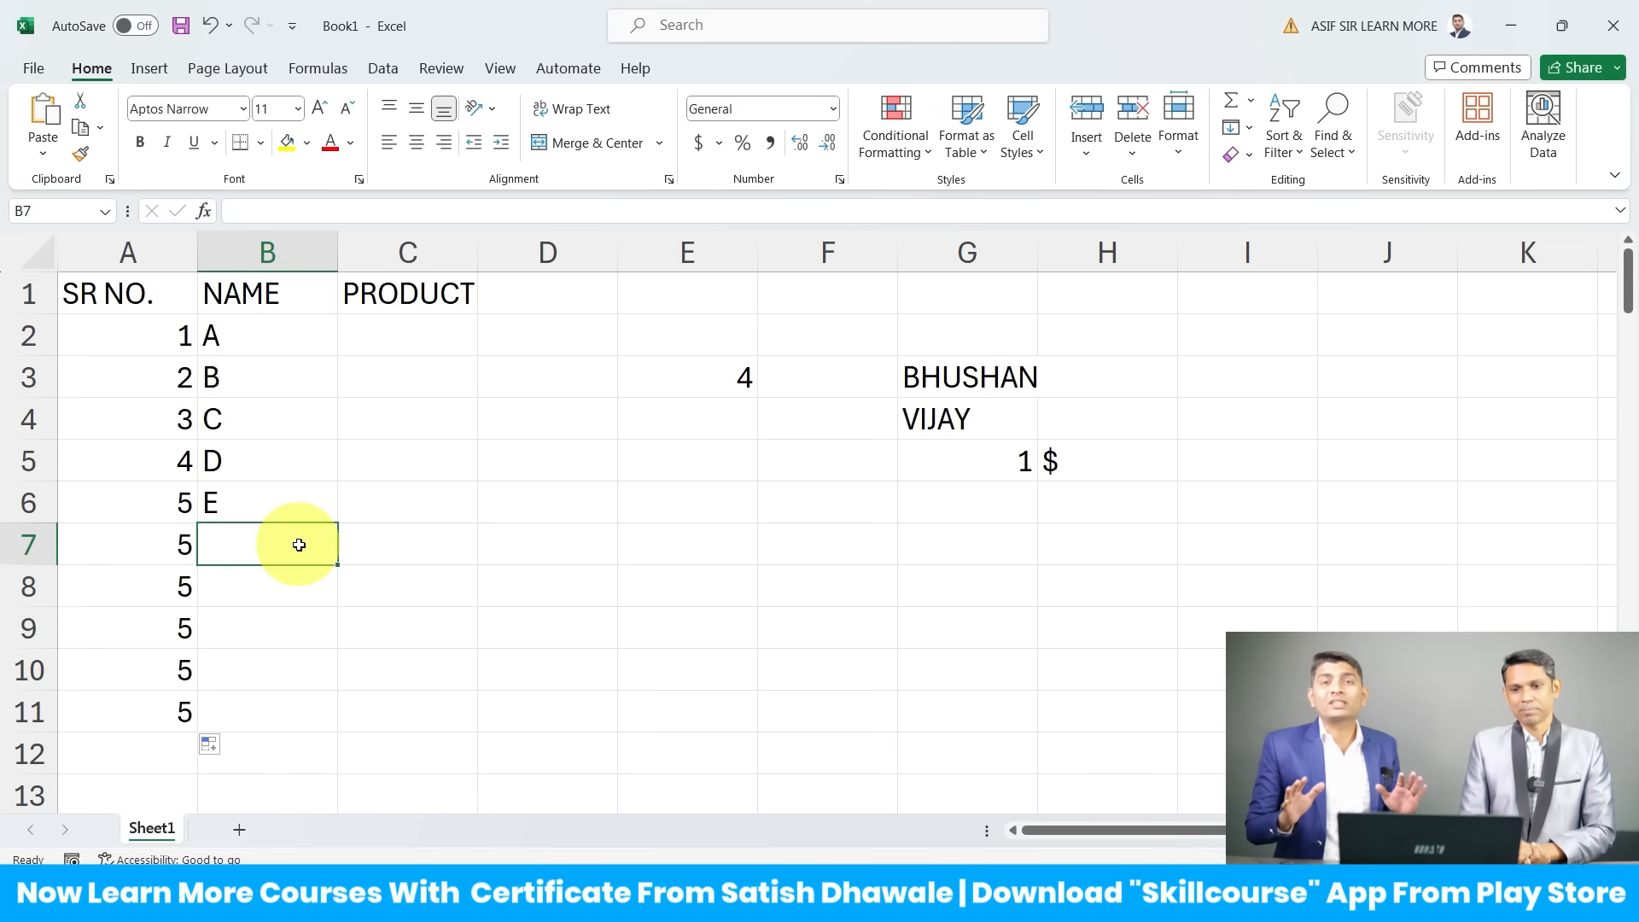
drag(269, 538, 254, 704)
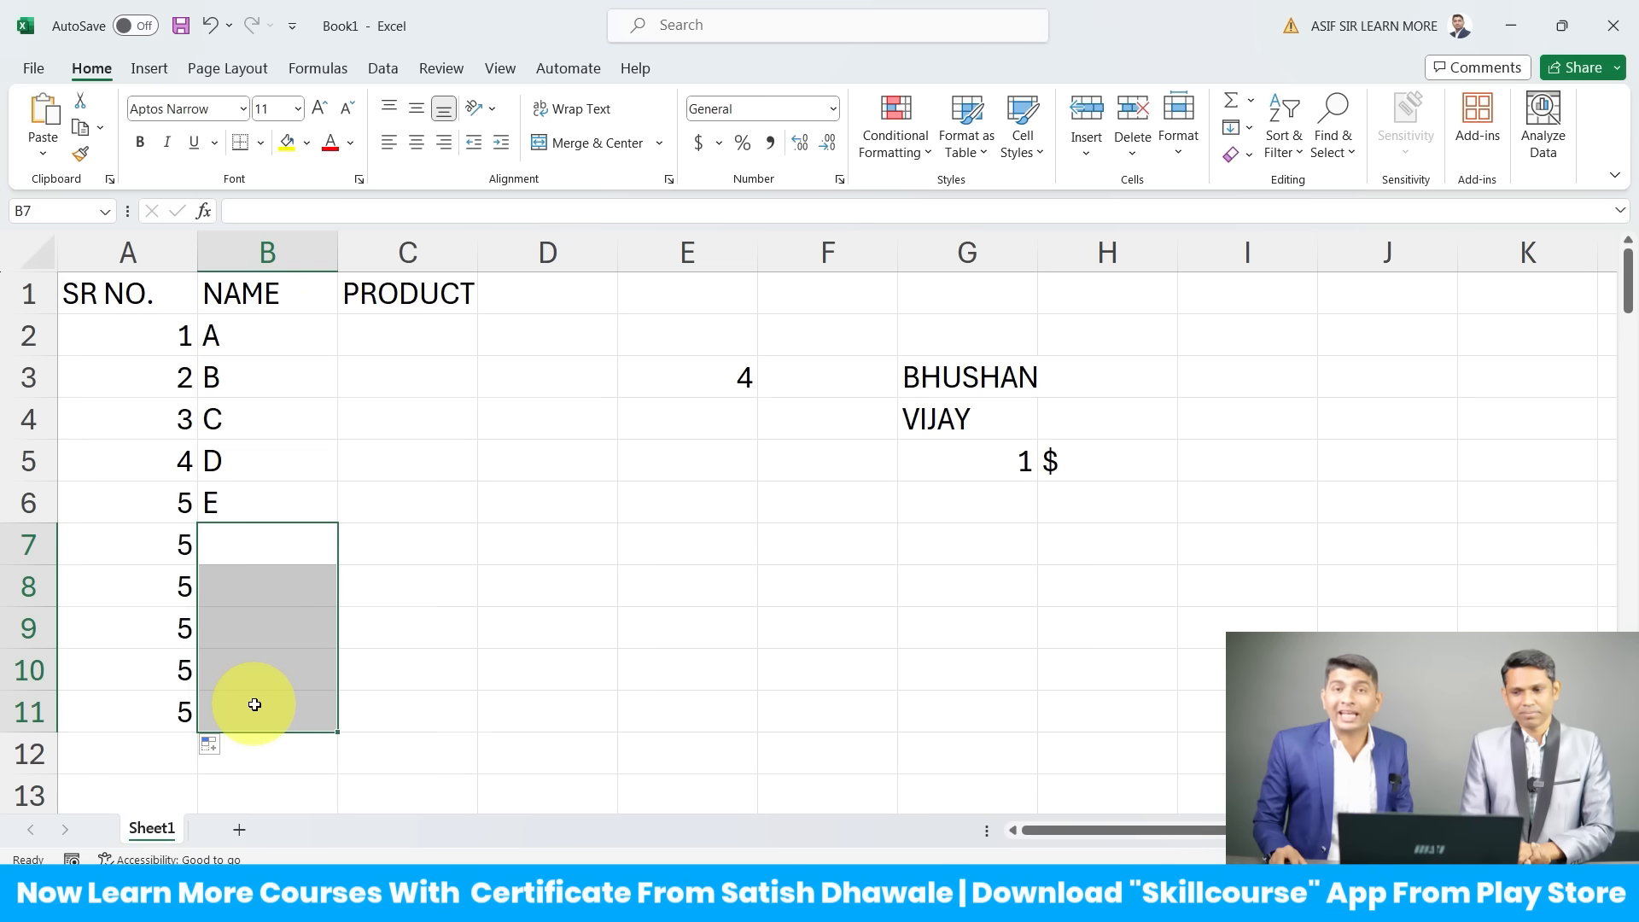
click(183, 621)
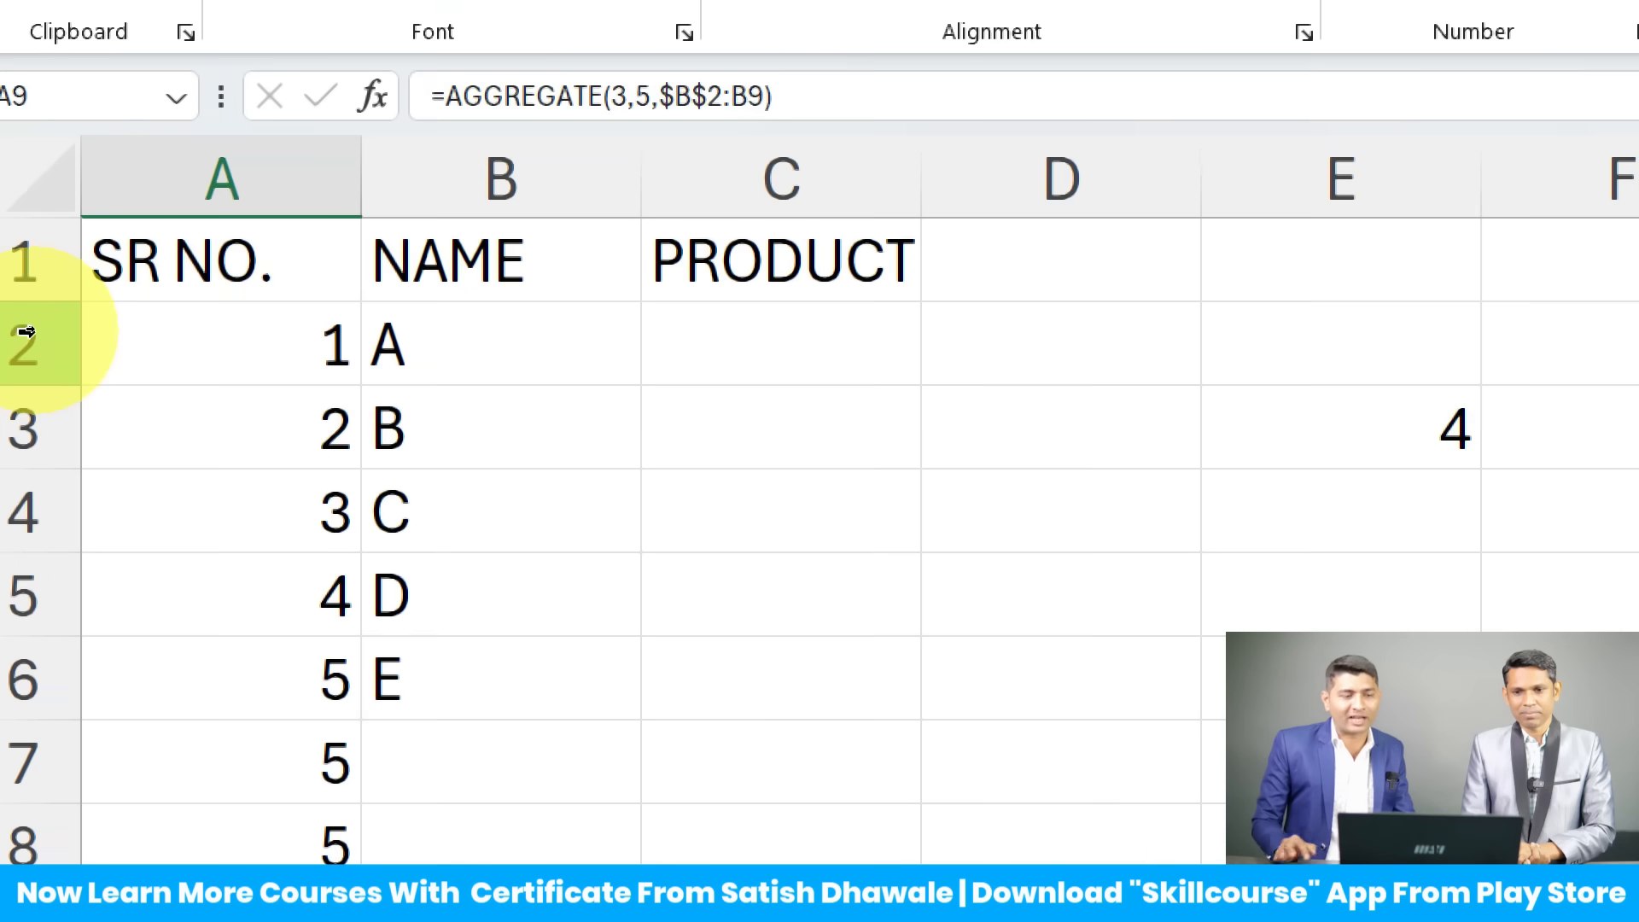
Step: Start wrapping the AGGREGATE formula in A2 in an IF function with the logical test B2=""
click(61, 338)
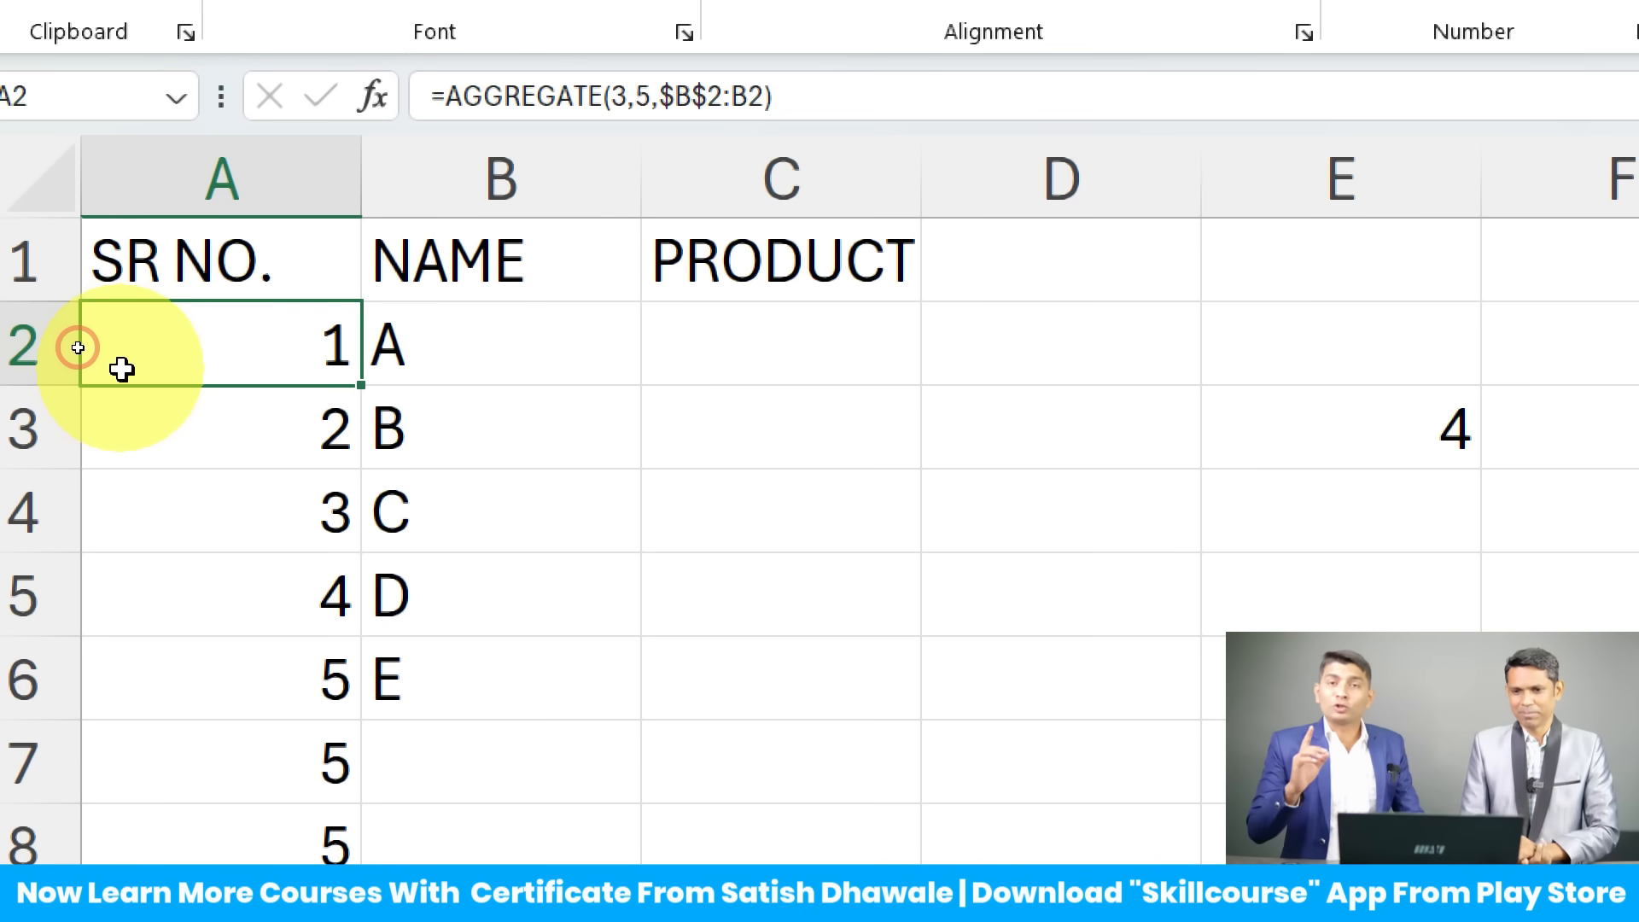
double_click(122, 369)
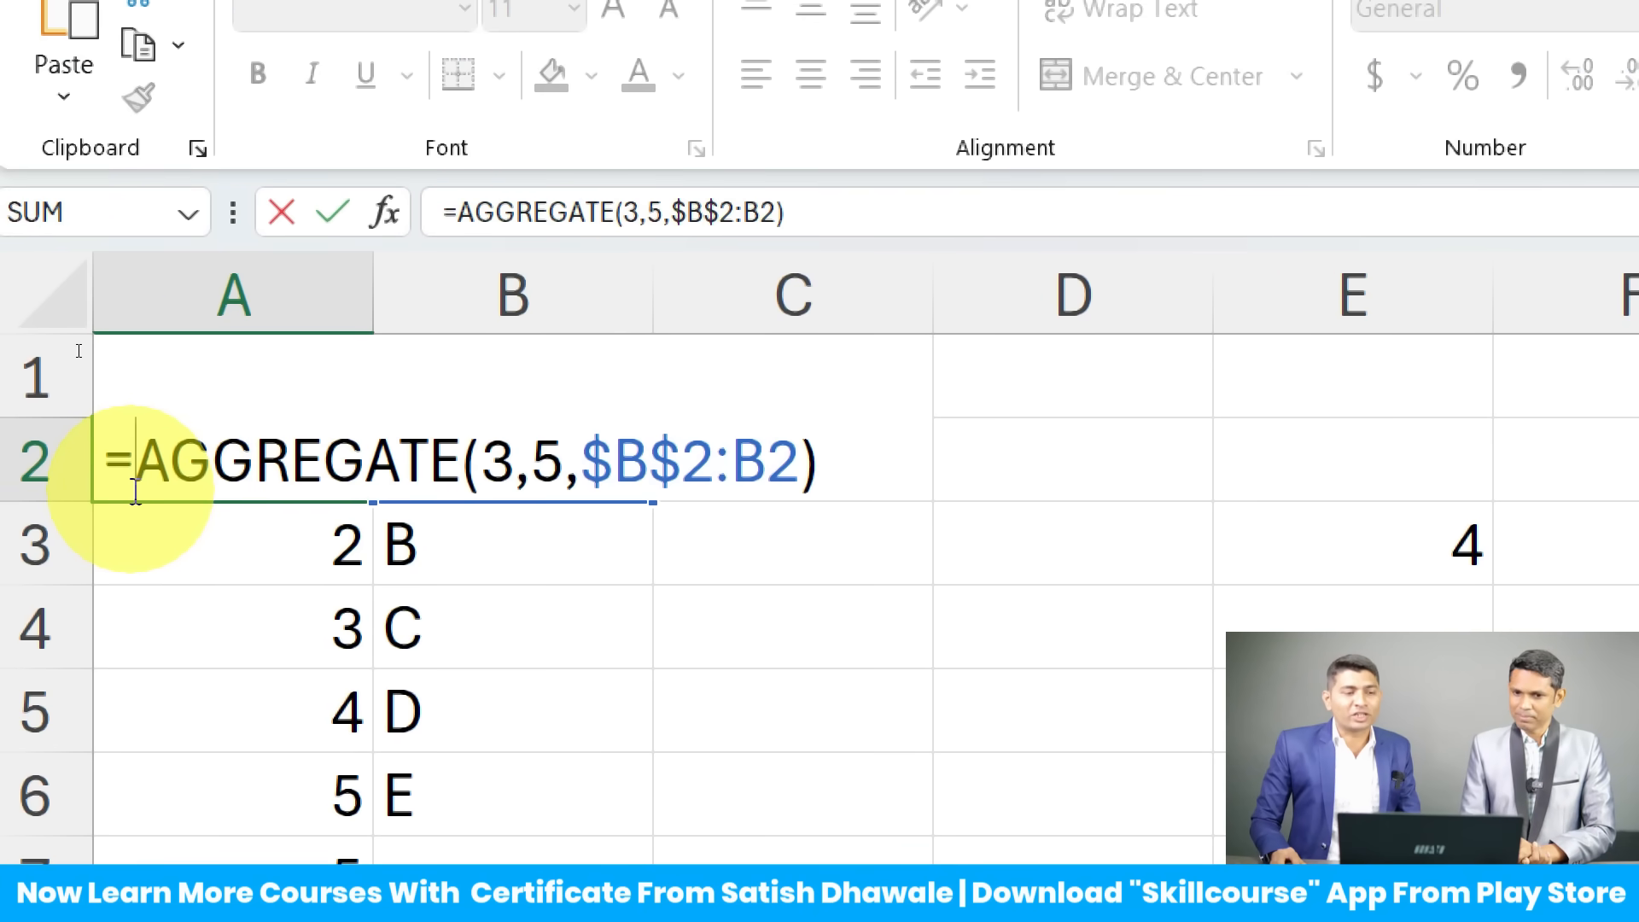
text(IF)
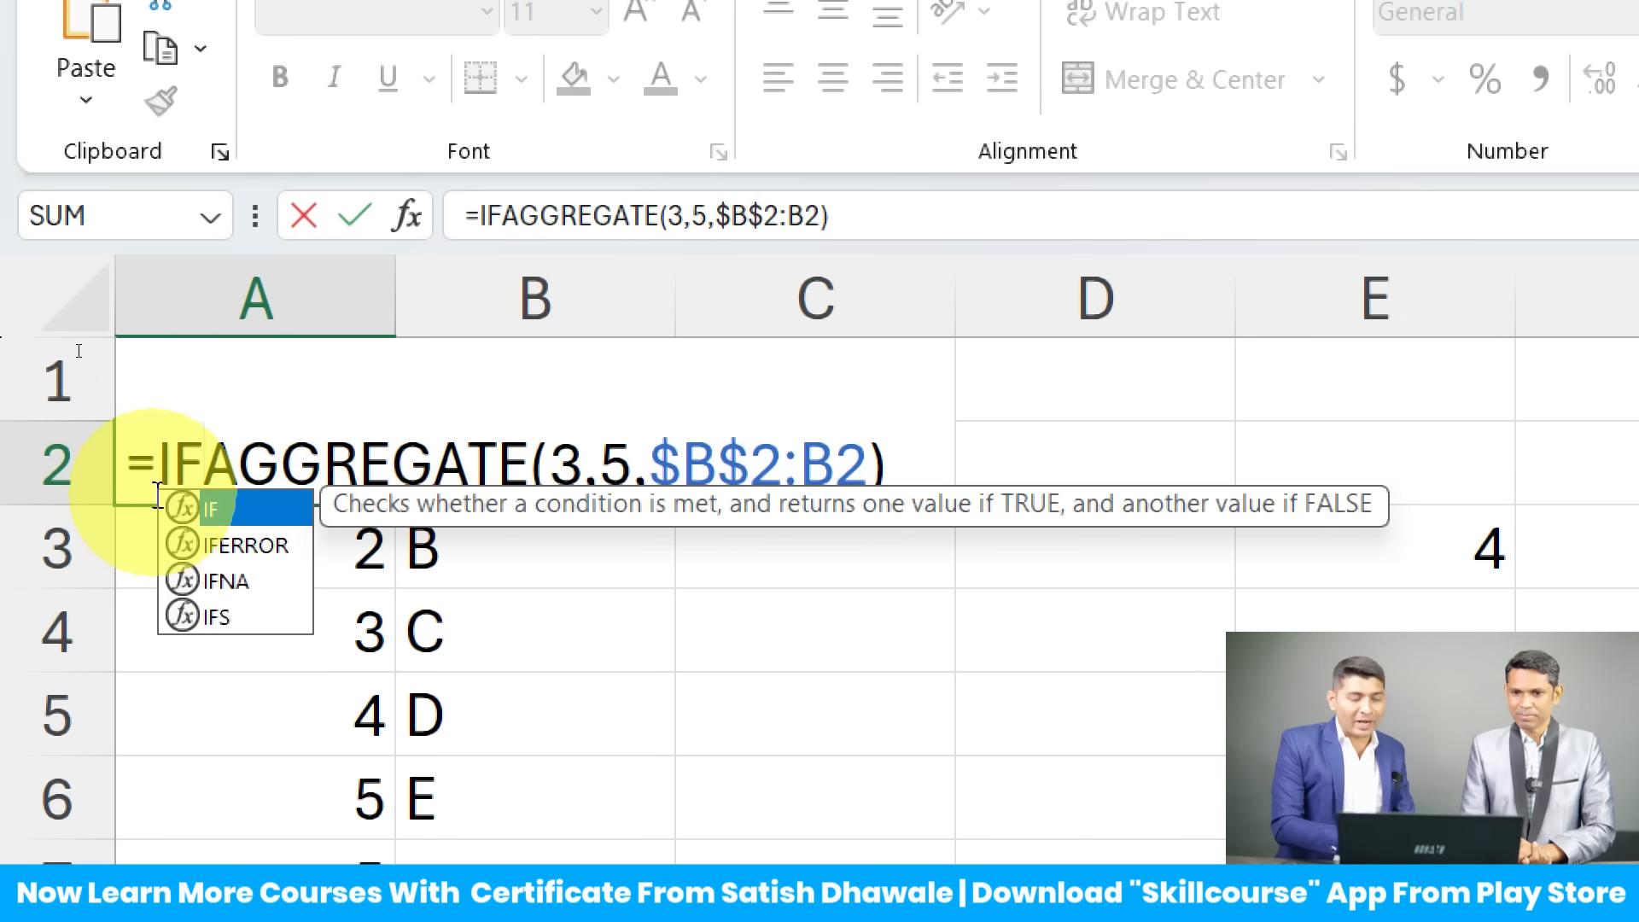
text(()
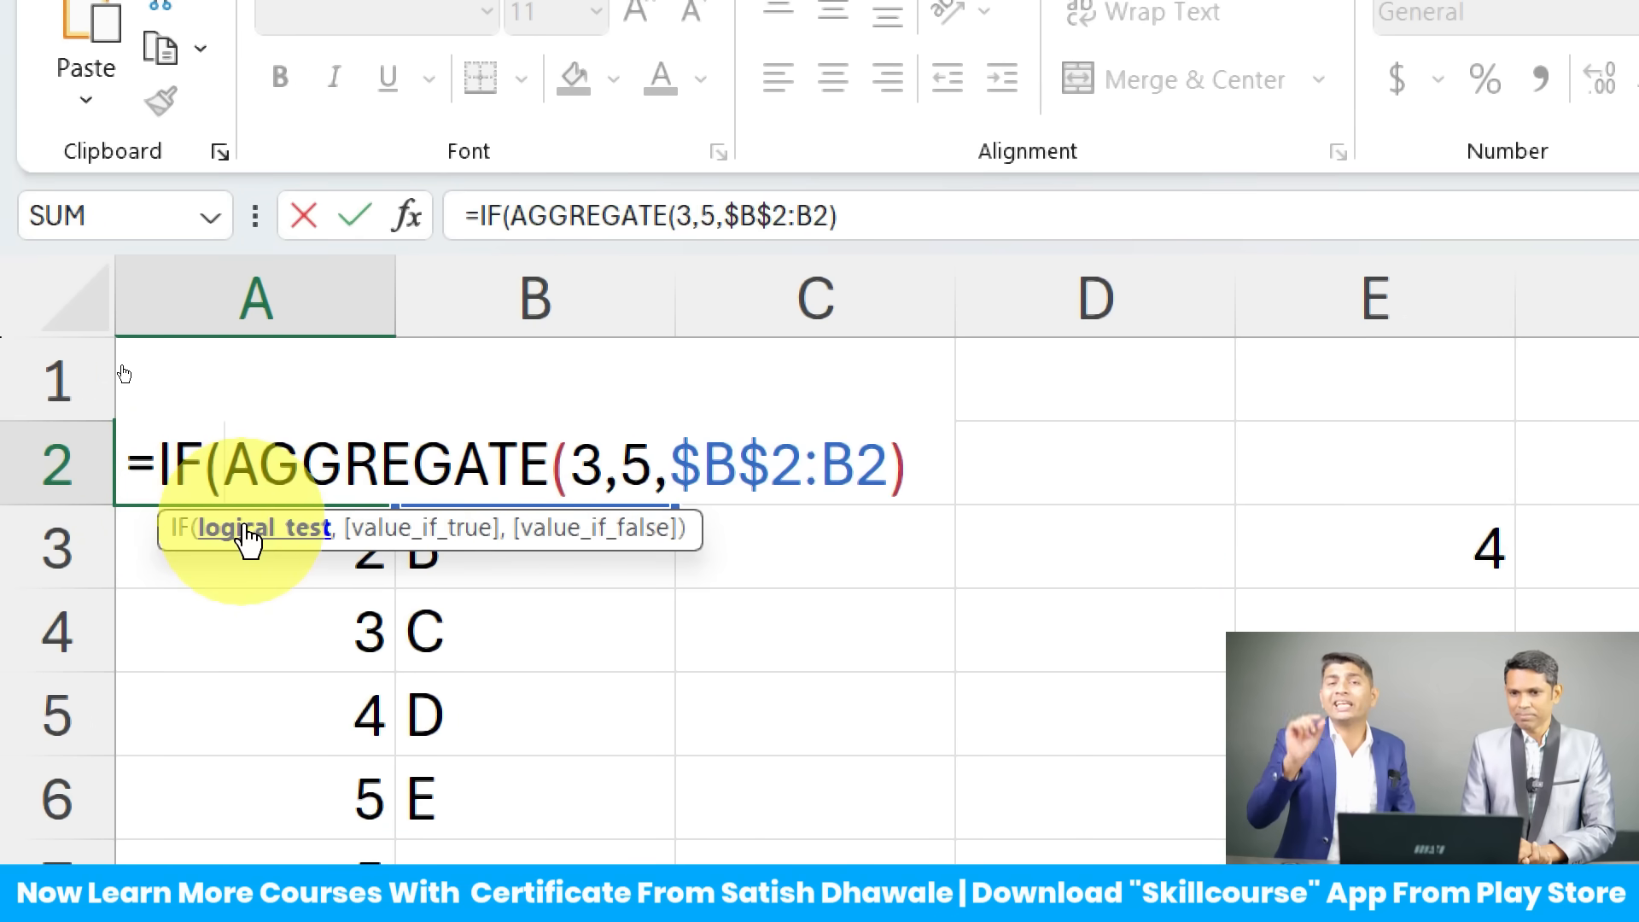
text(B)
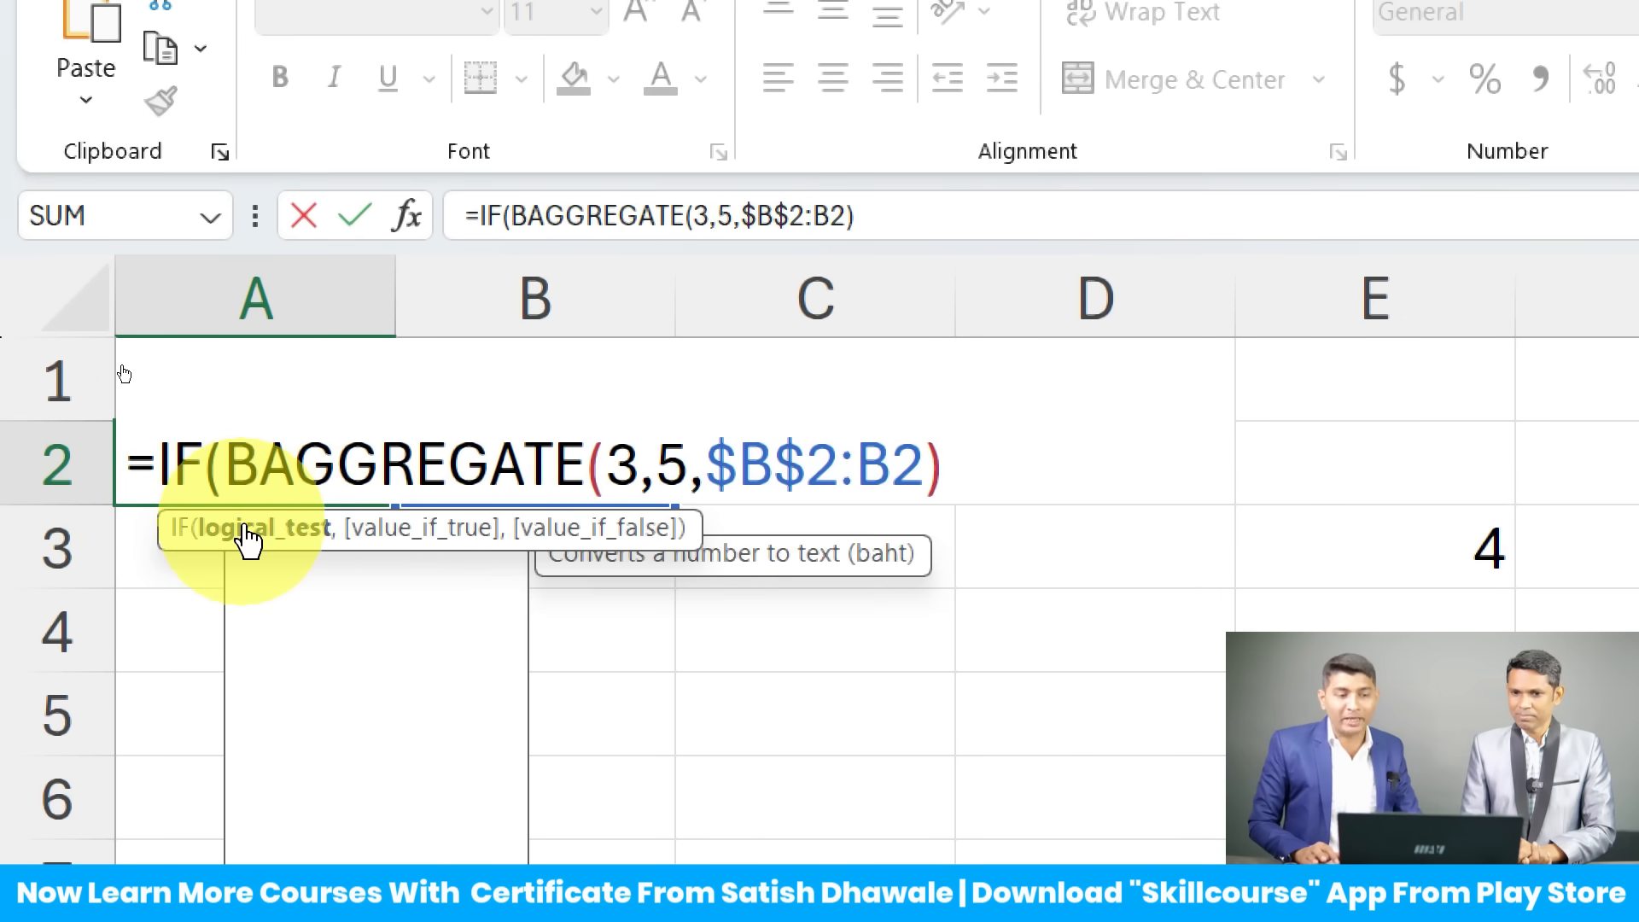
text(2)
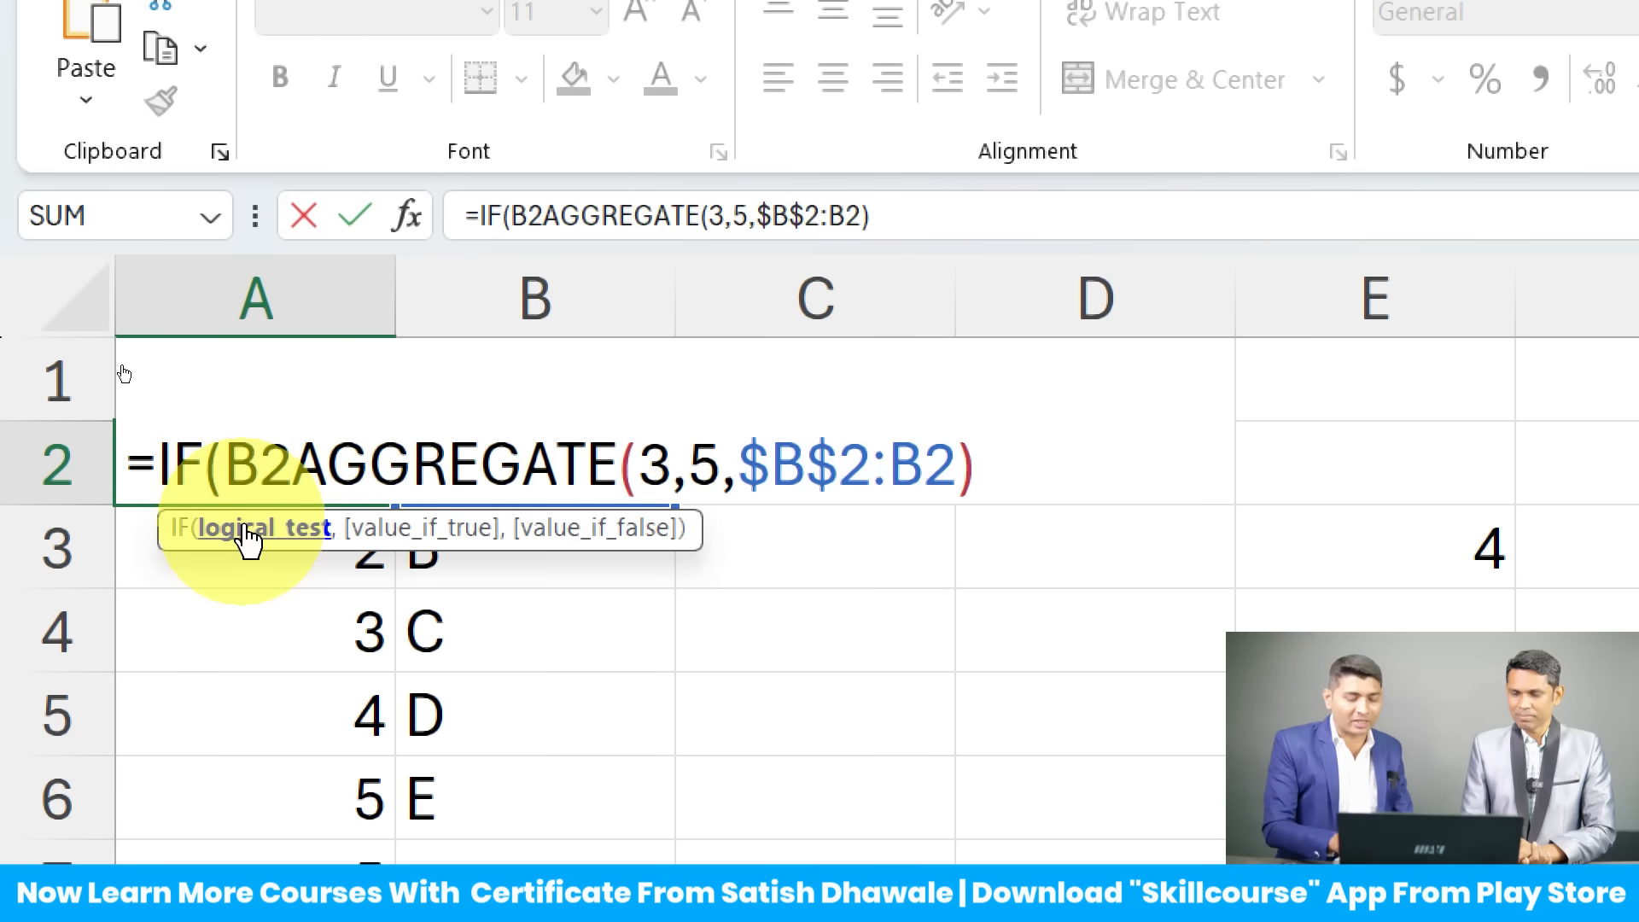
text(=)
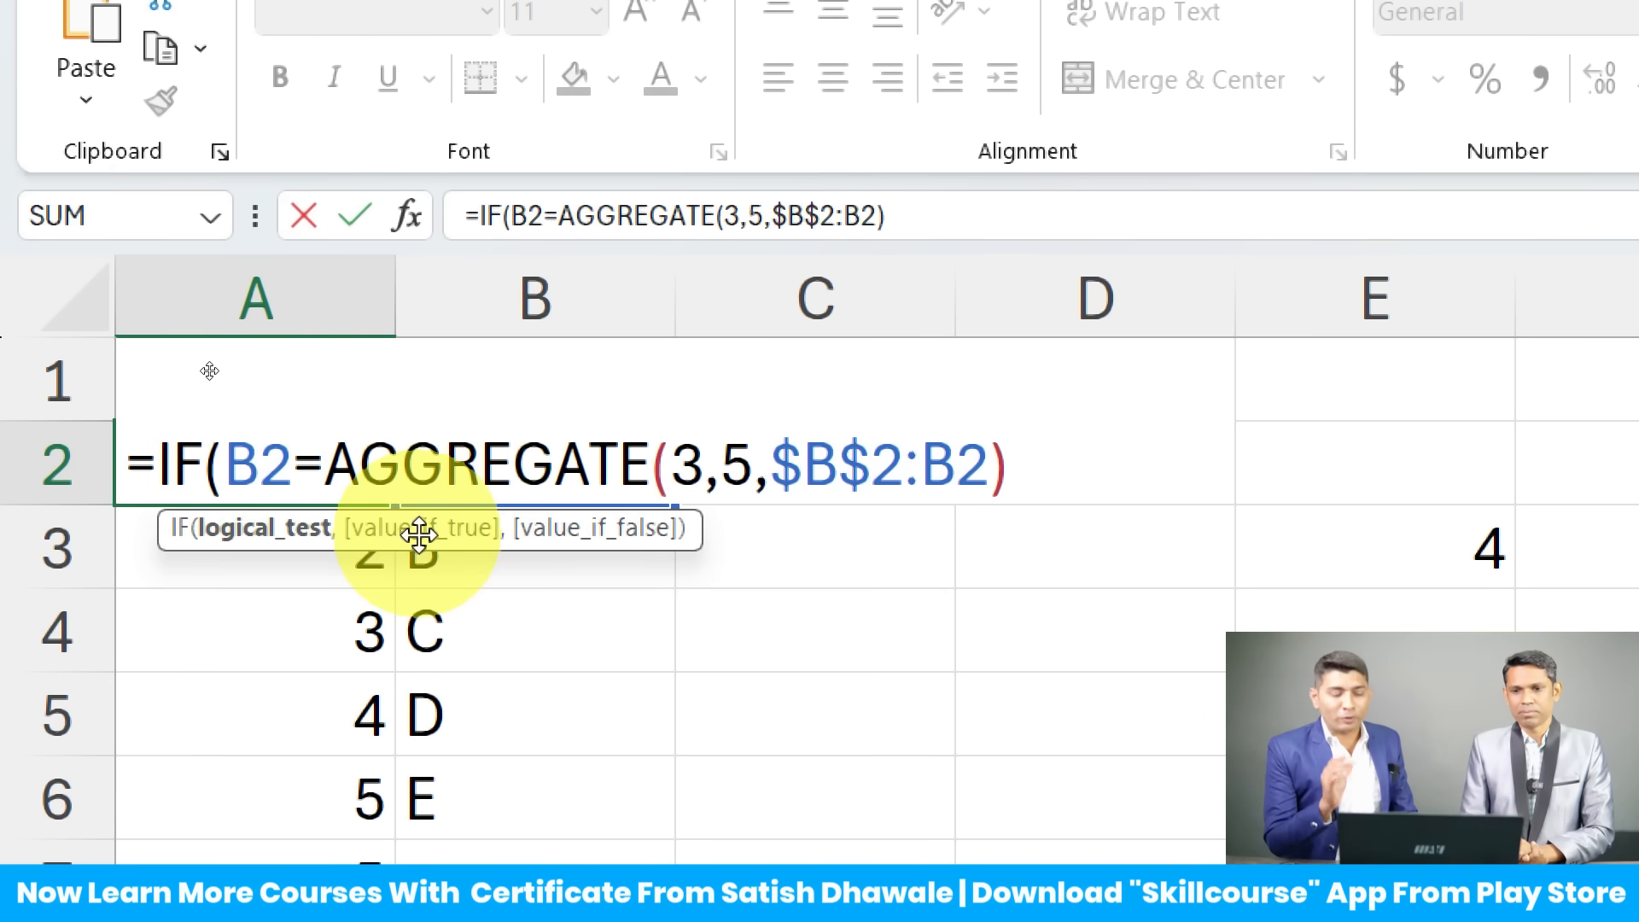
text("")
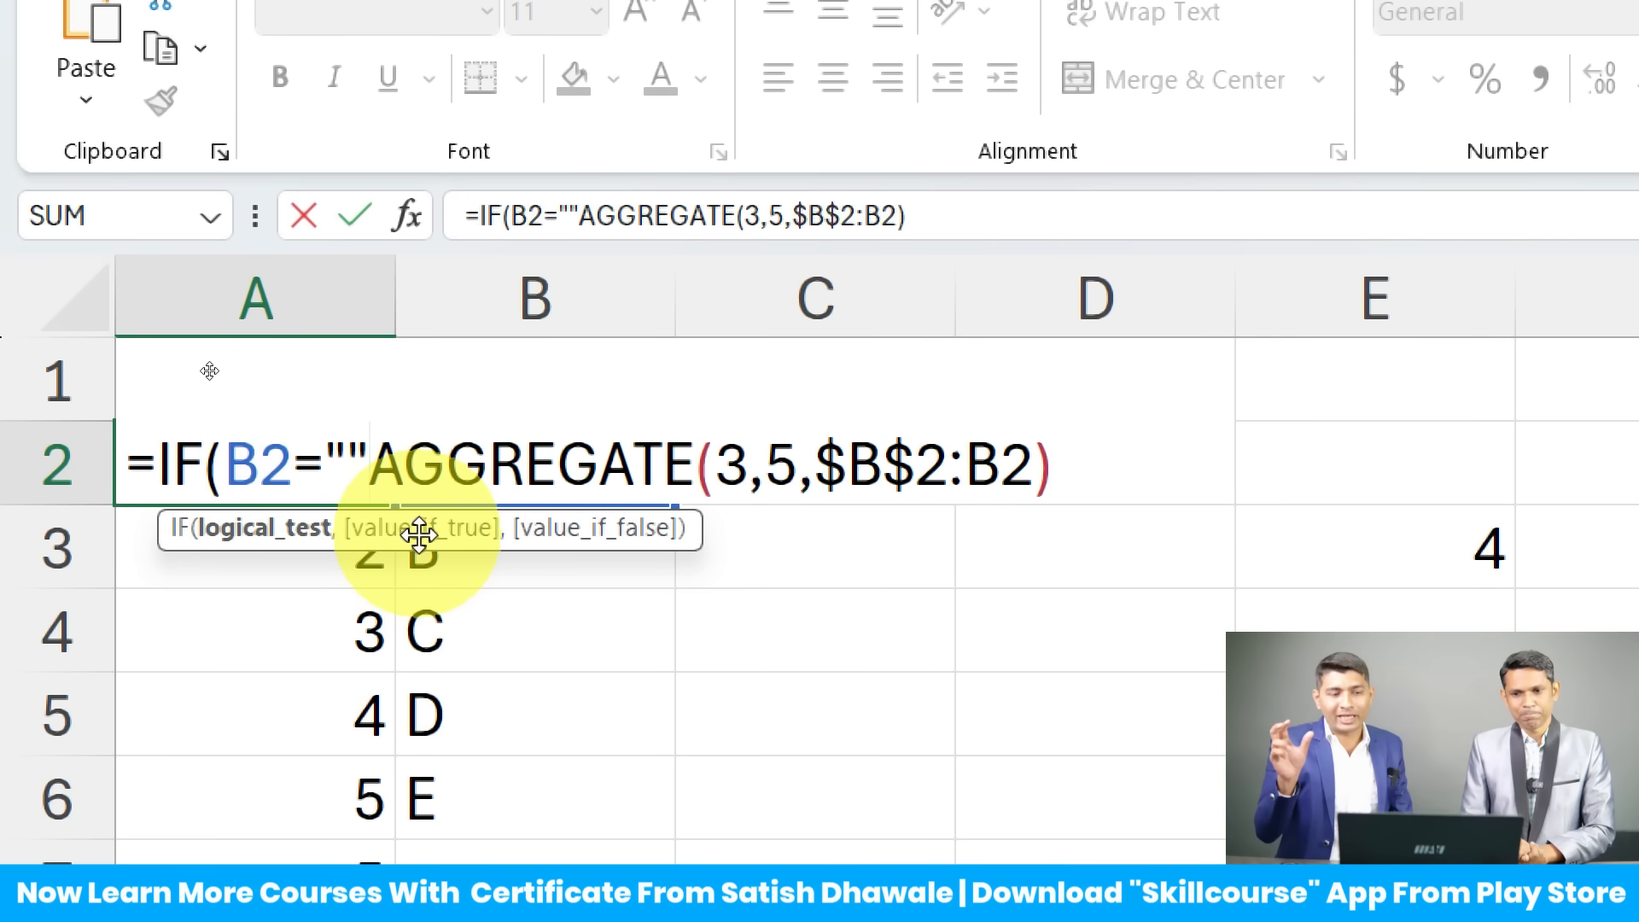
Step: Return "" for an empty name and complete the A2 formula as =IF(B2="","",AGGREGATE(3,5,$B$2:B2))
text(,)
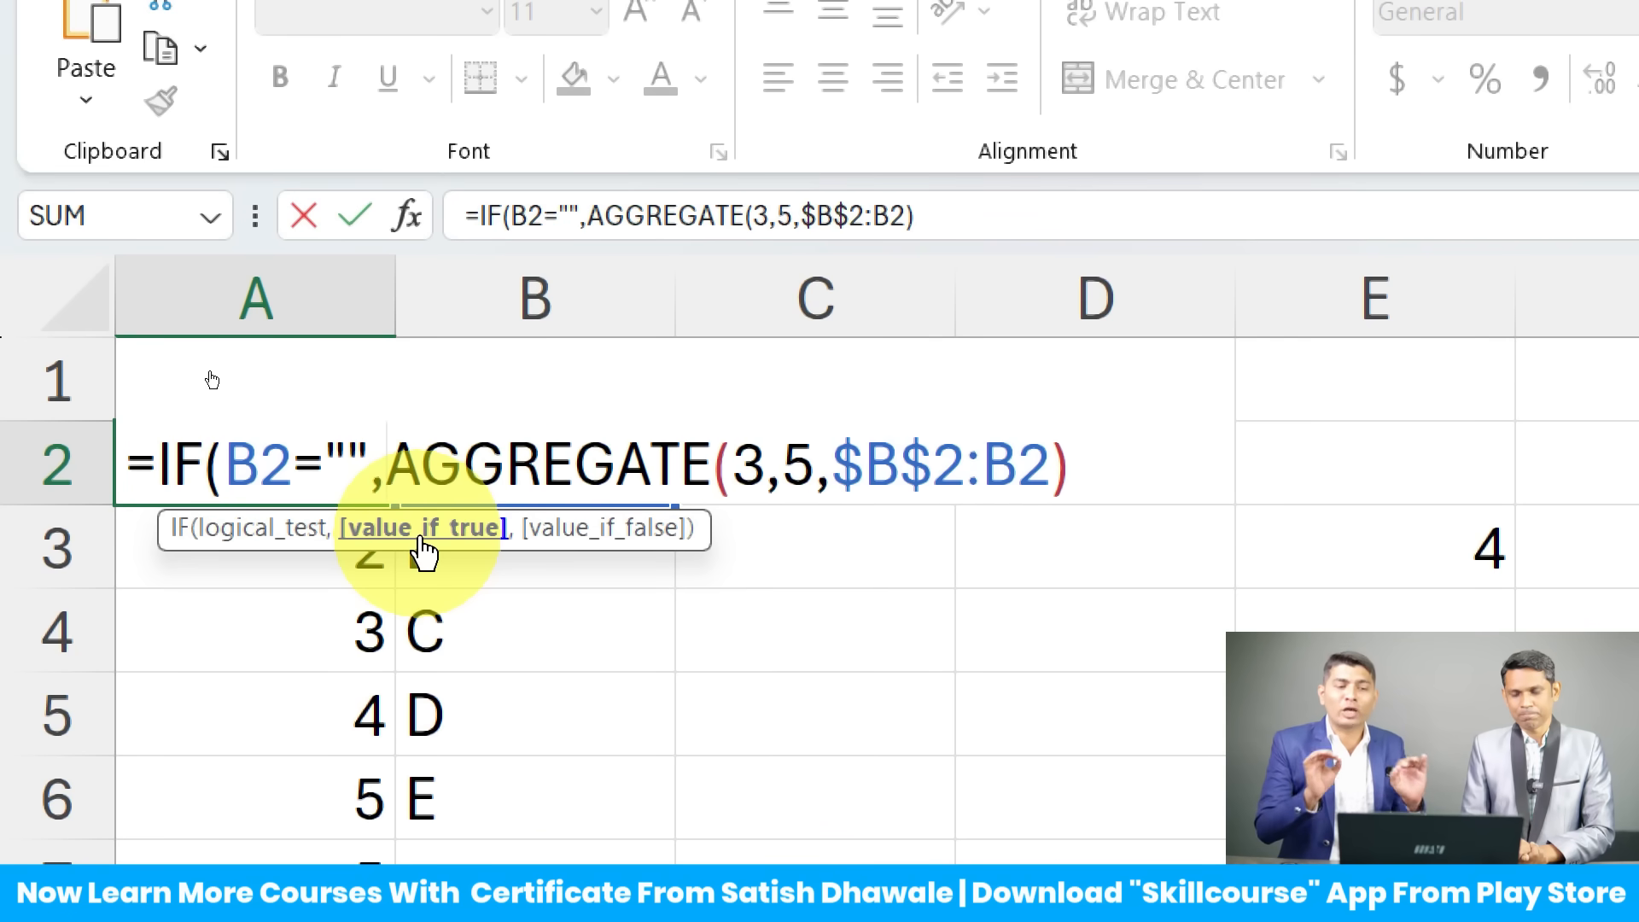
text("")
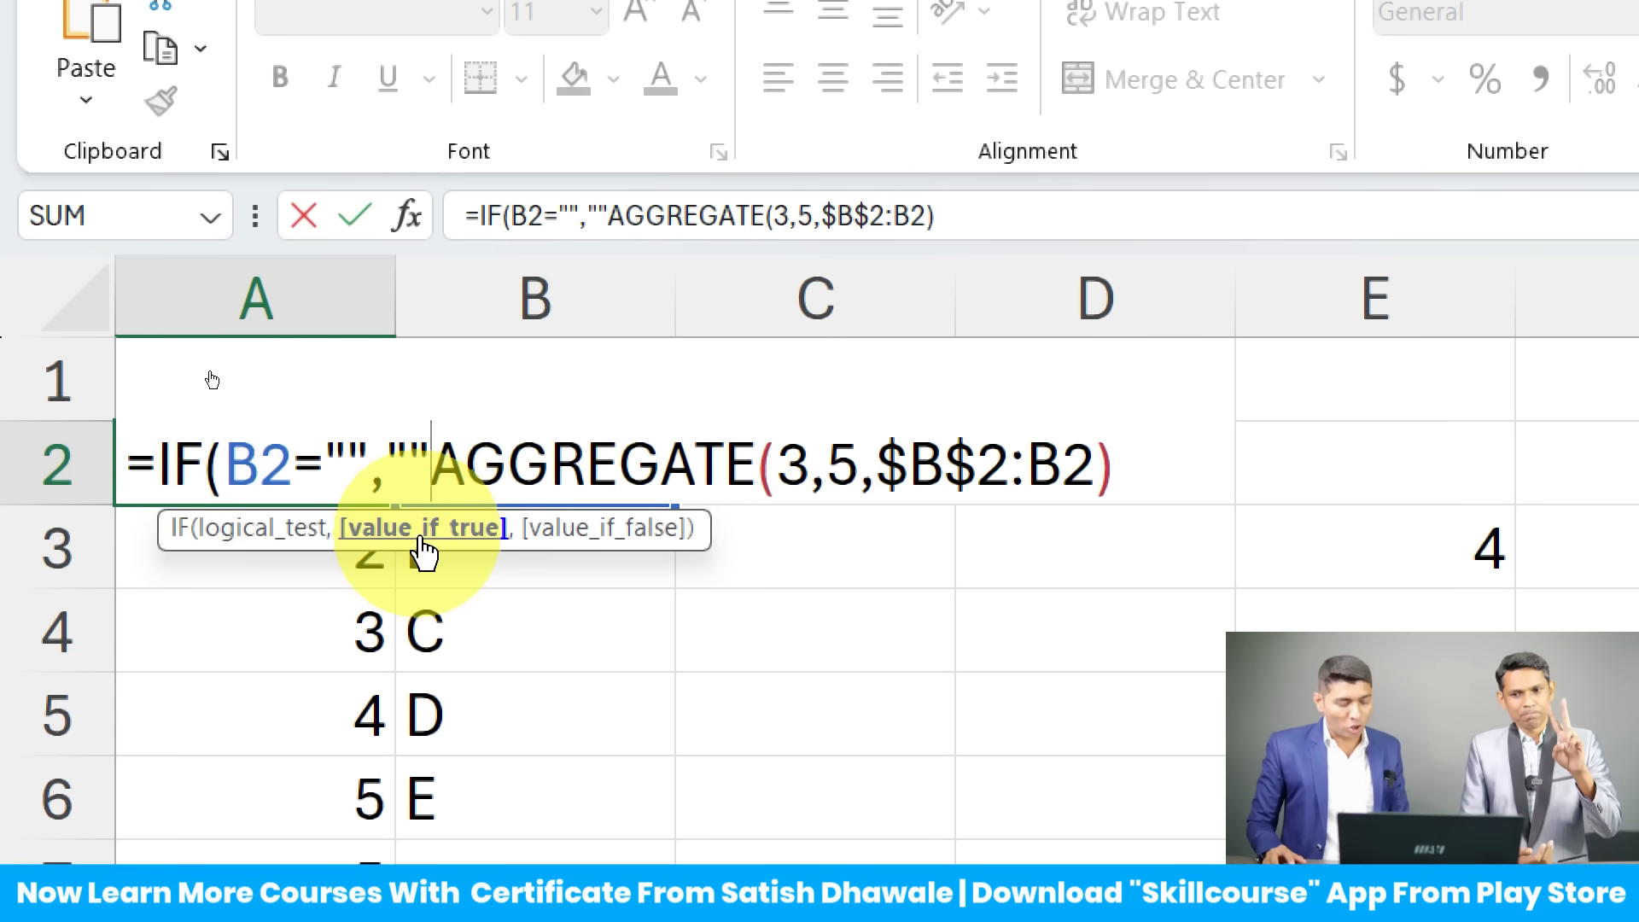
text(,)
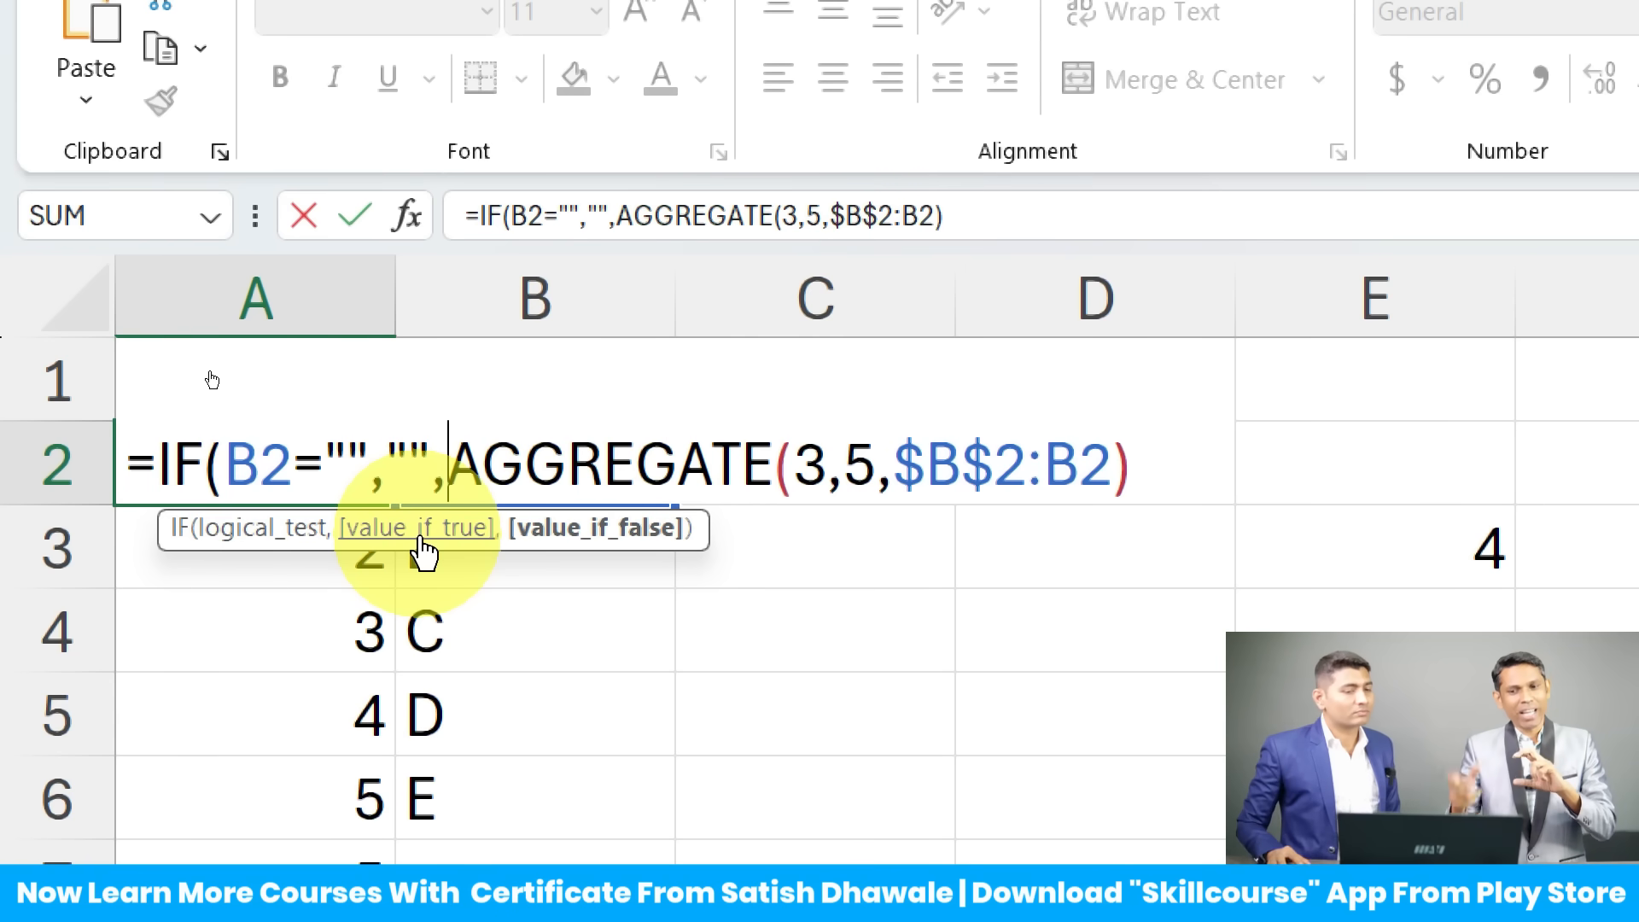
click(367, 467)
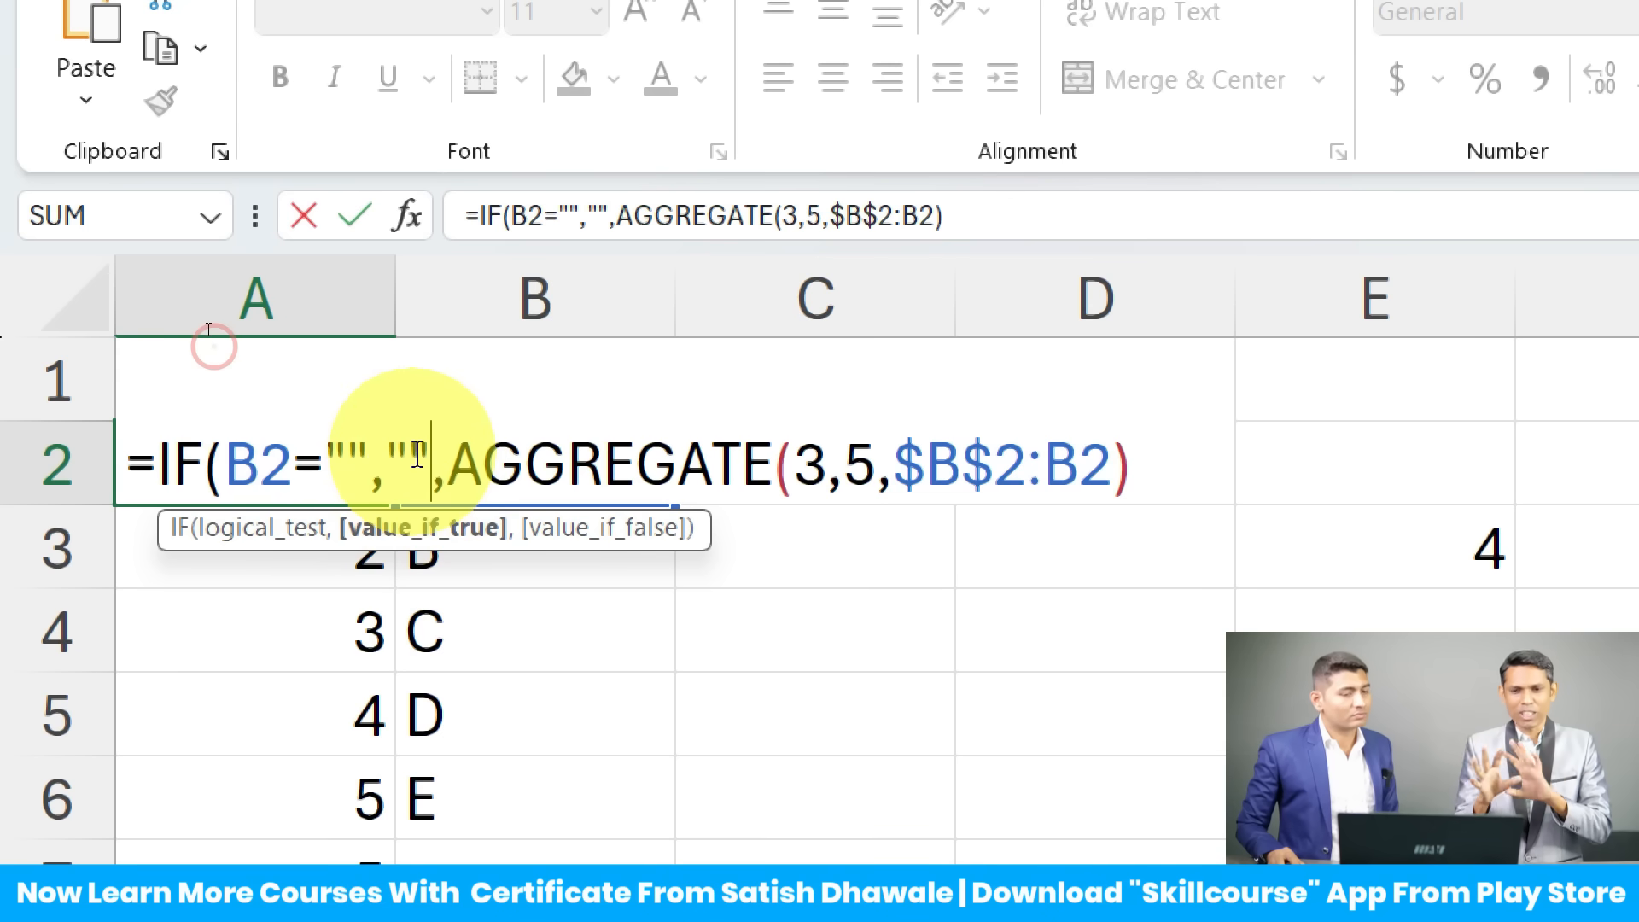
click(446, 468)
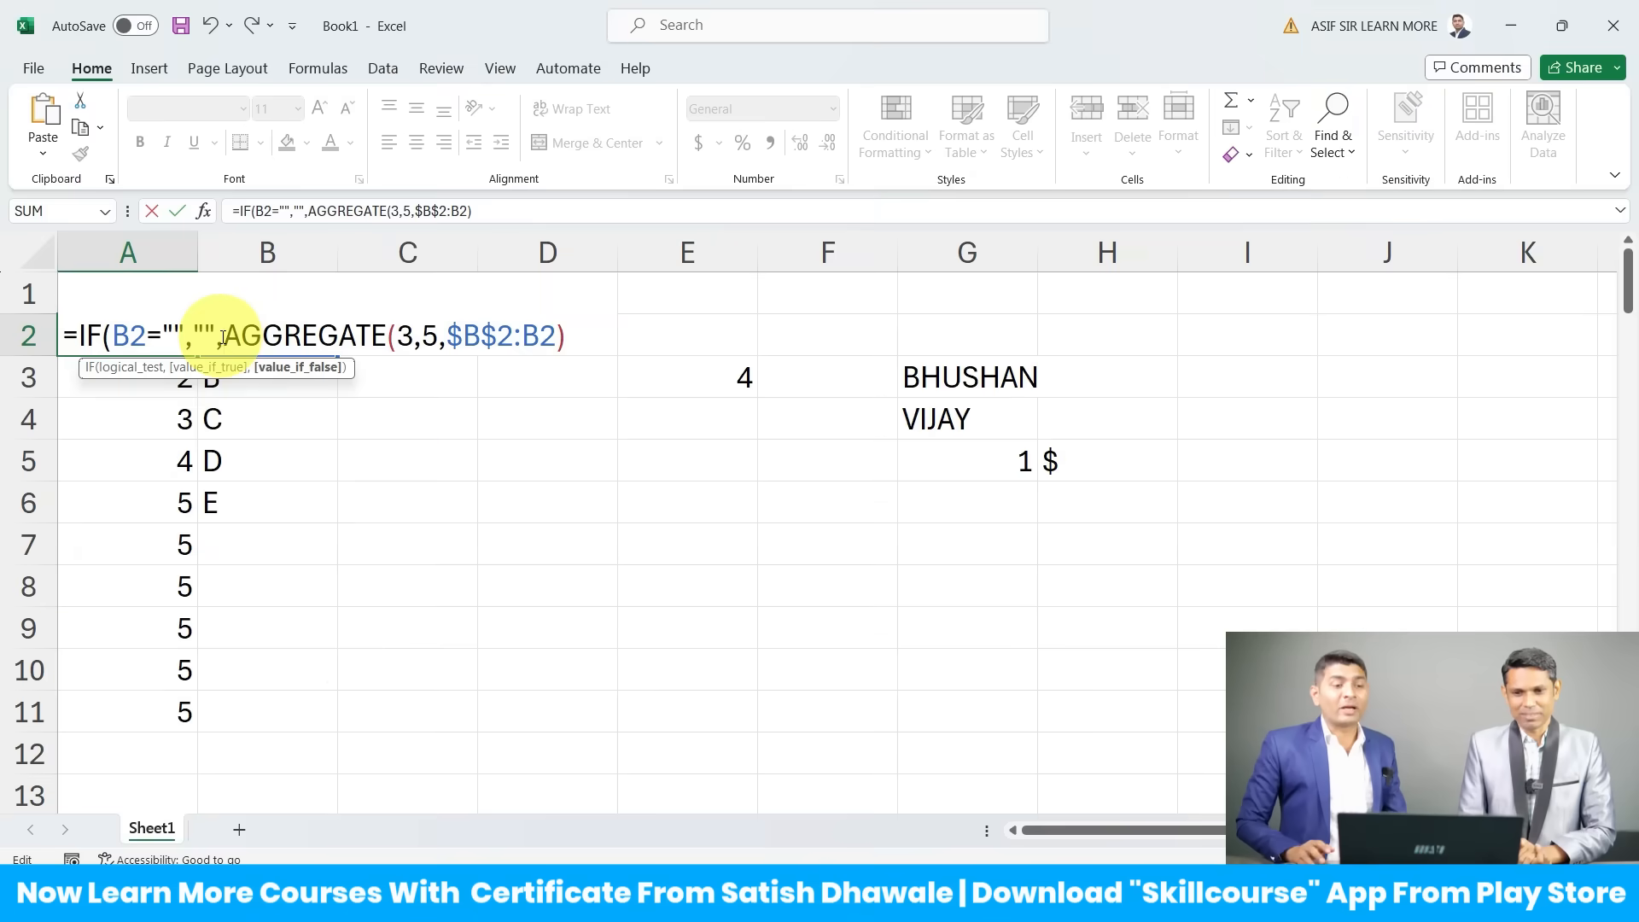
key(Return)
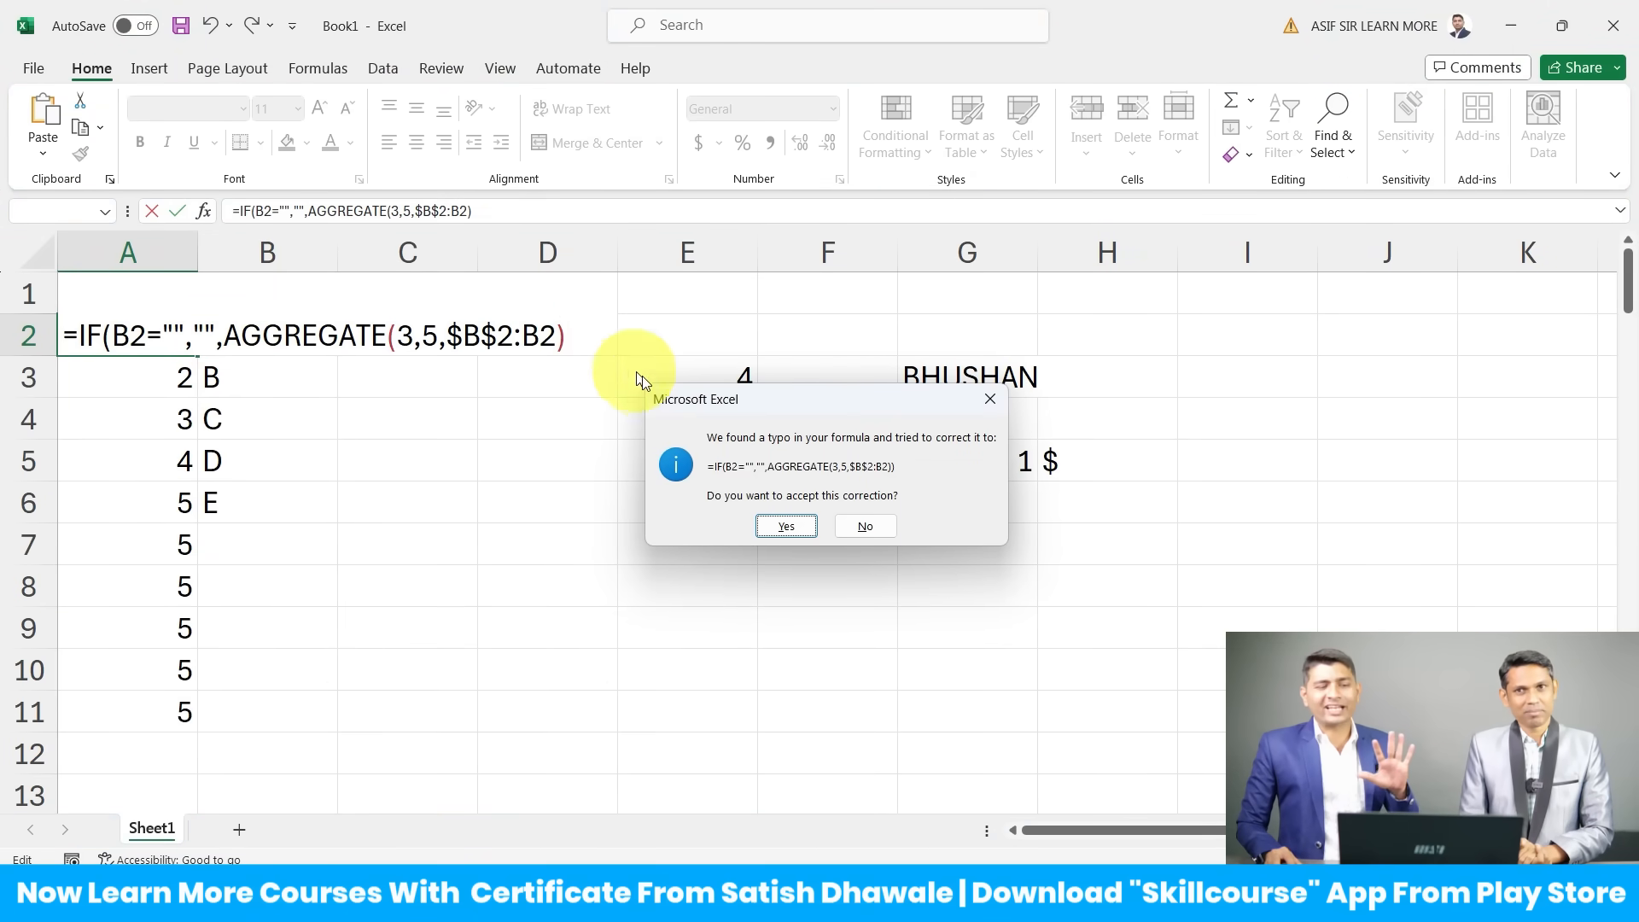
click(801, 530)
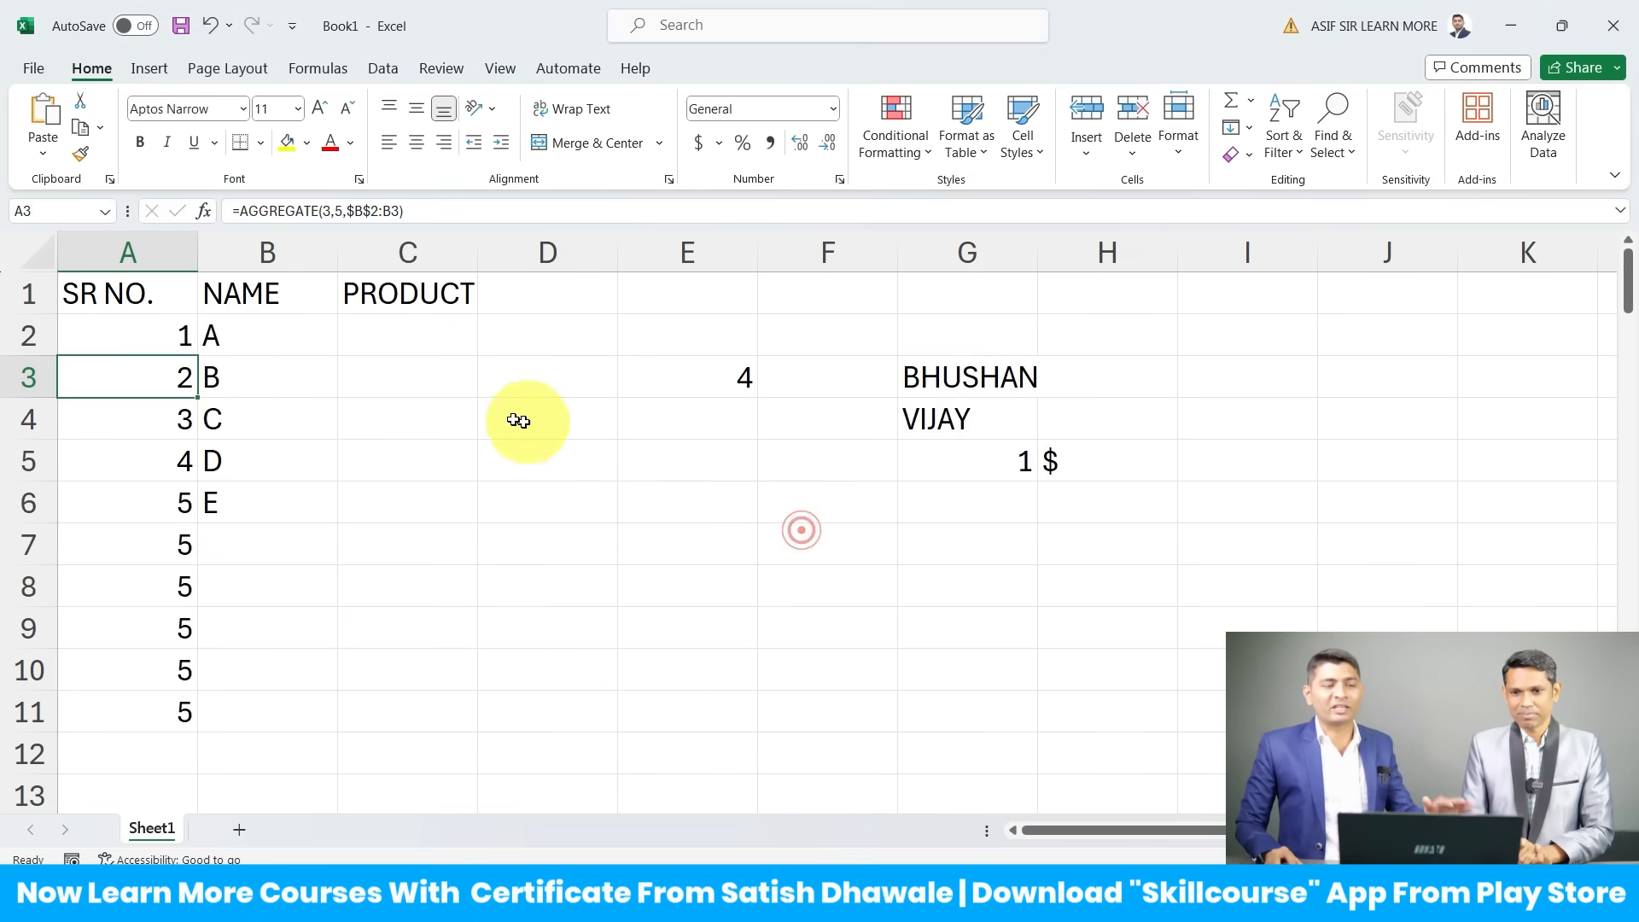
Step: Fill the IF formula from A2 down to A11 and check the rows beside the empty name cells B7:B11
click(146, 338)
drag(198, 357, 164, 725)
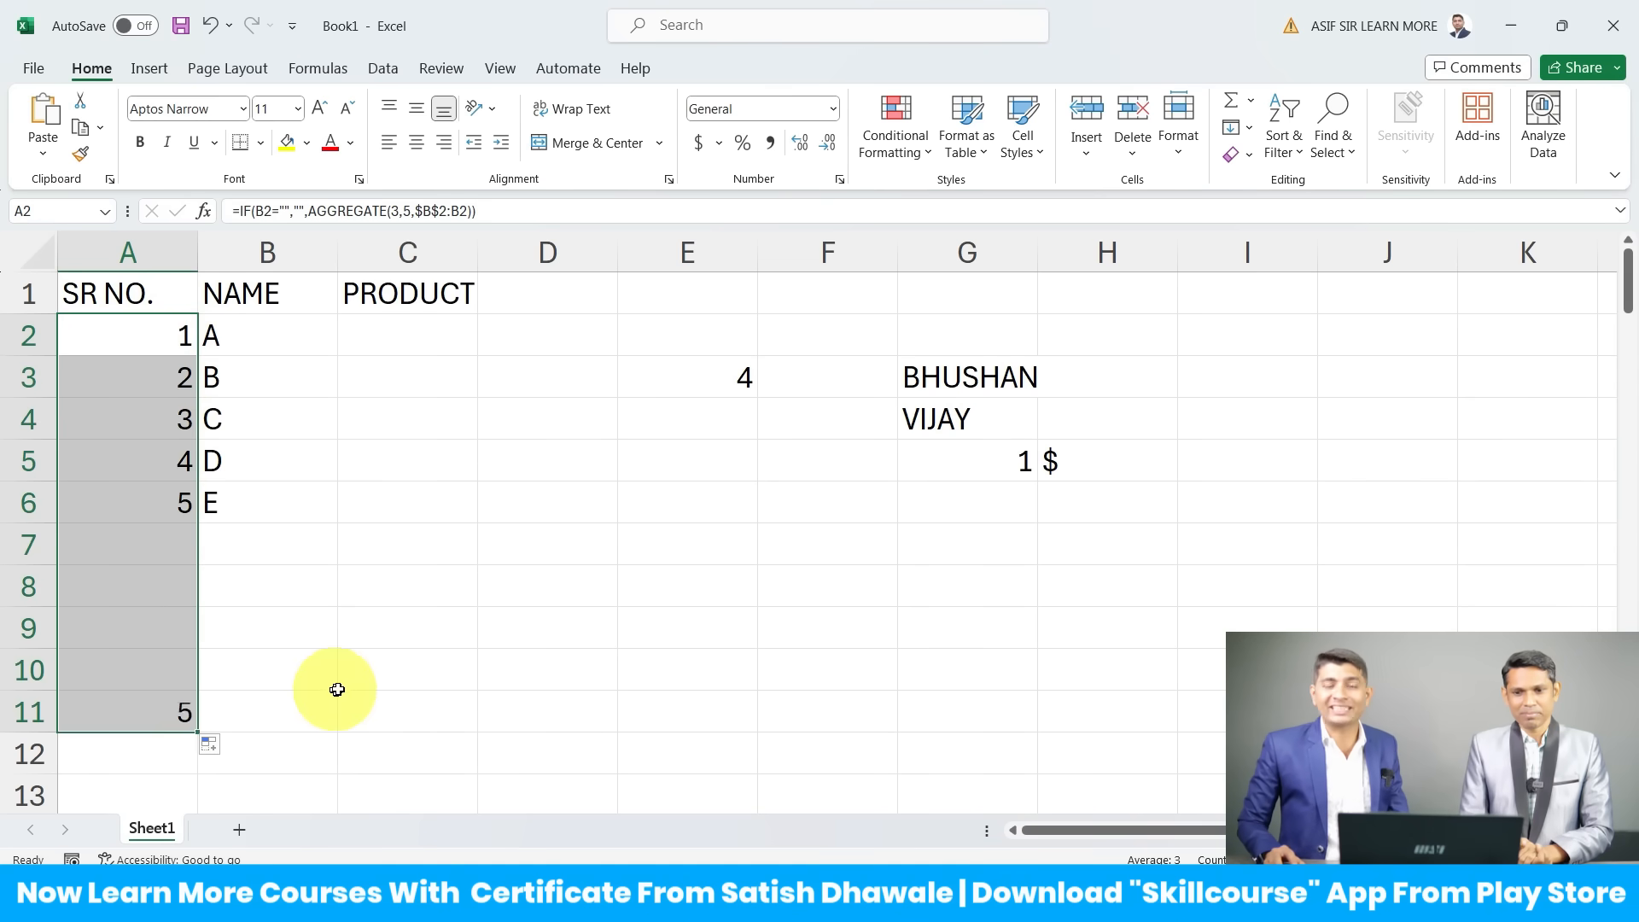
drag(276, 553, 245, 714)
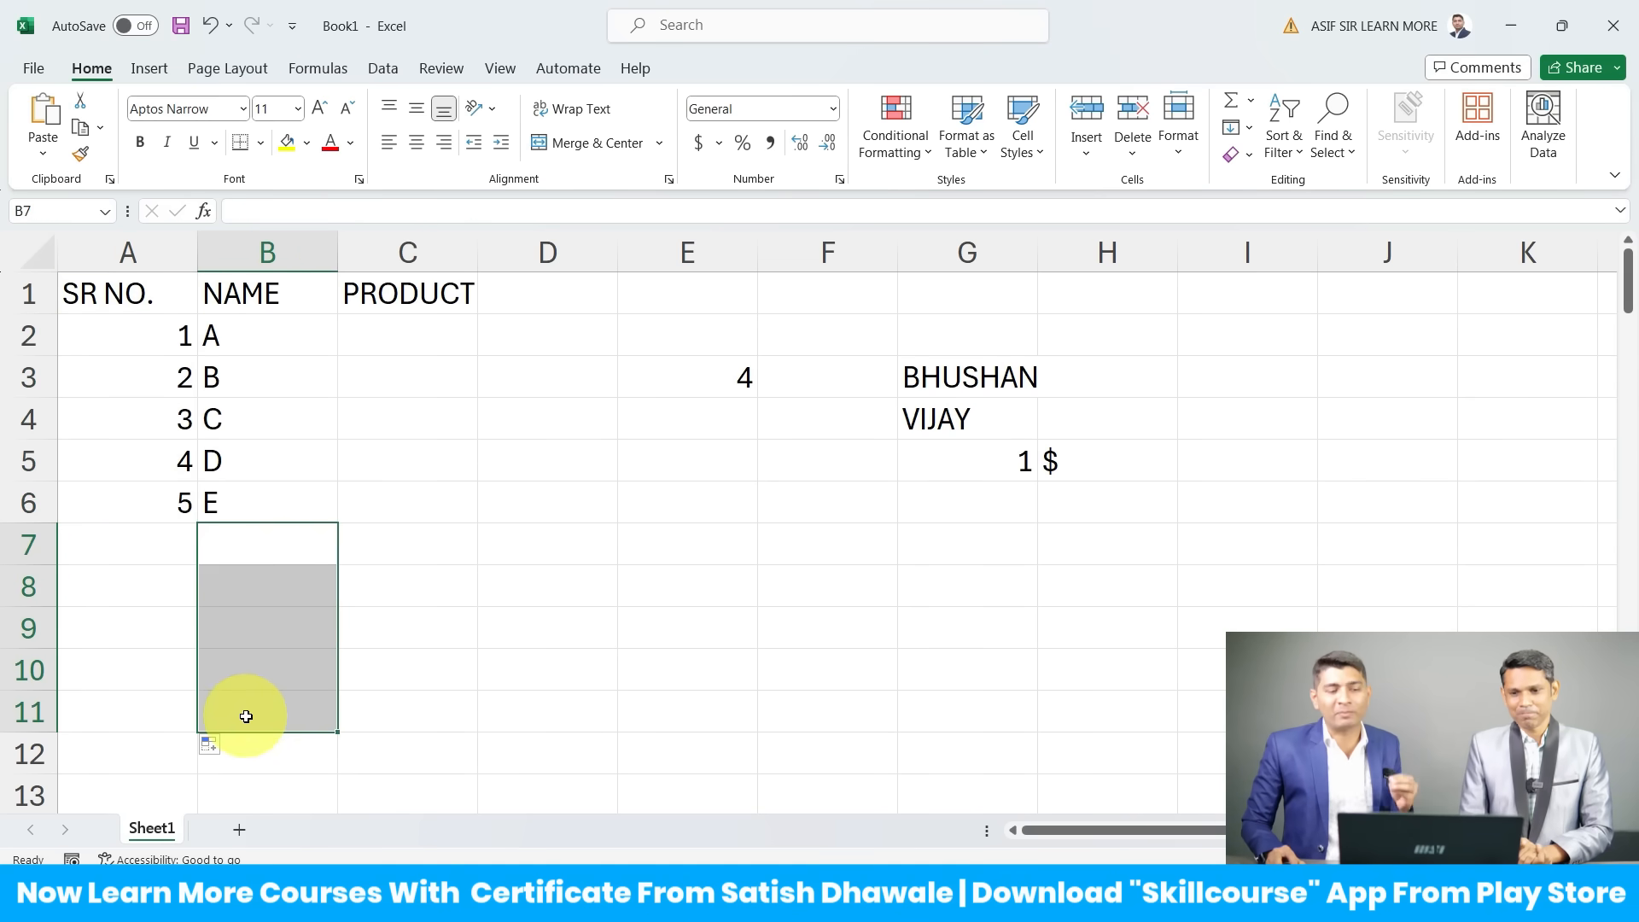
click(141, 613)
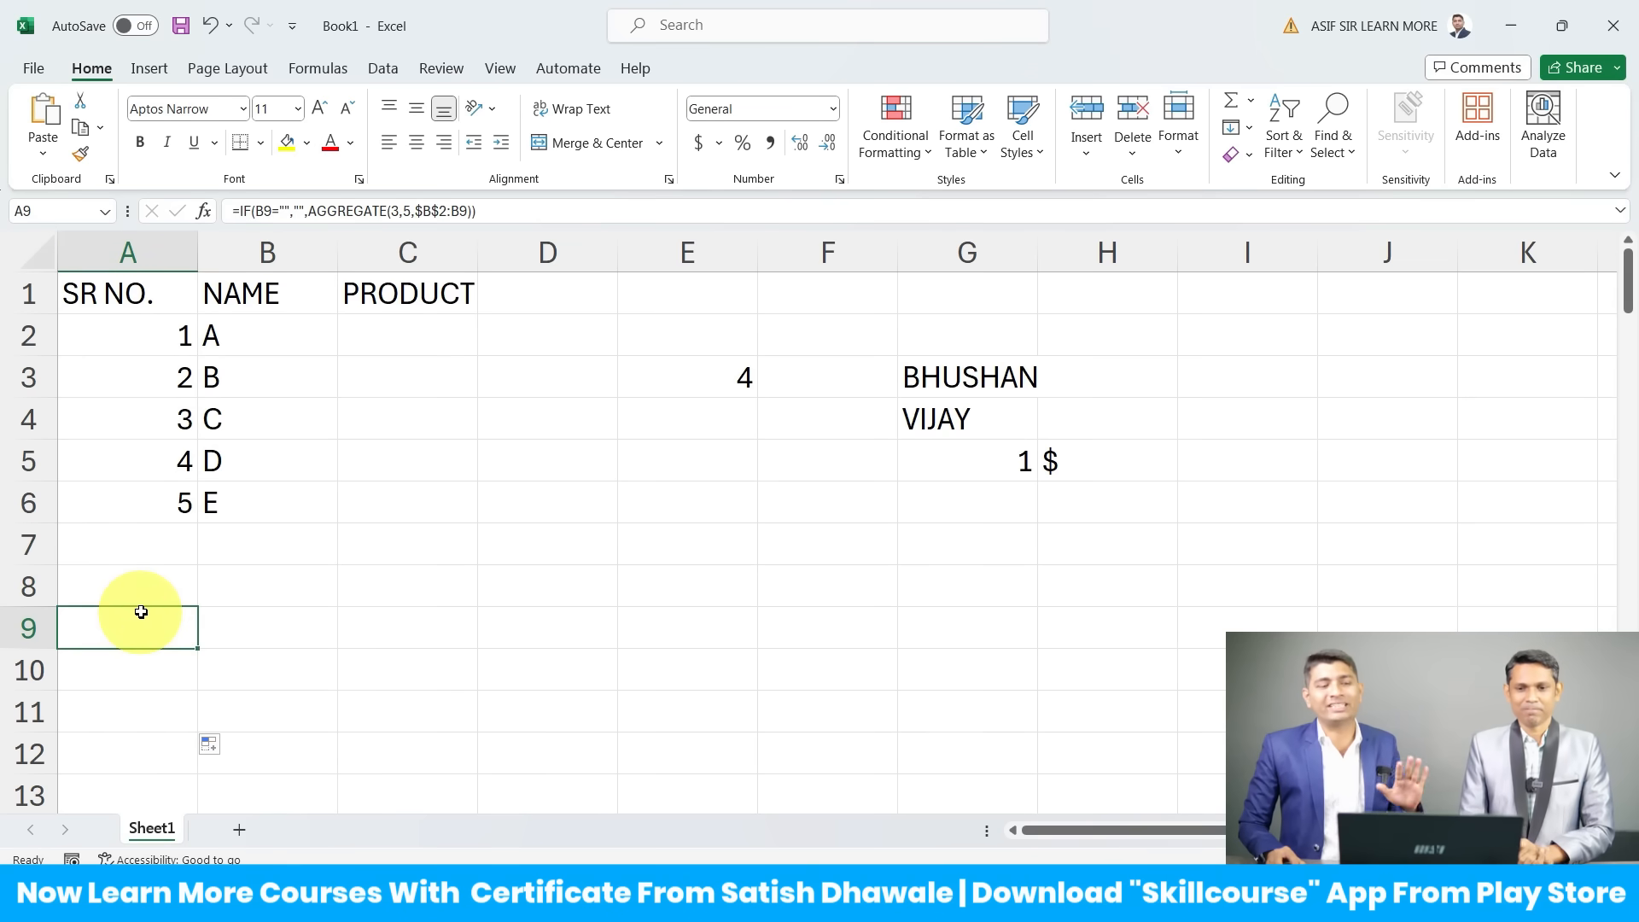
Step: Enter F, G, H, 1 and $ in the name cells B7 to B11 to test the automatic numbering
click(257, 540)
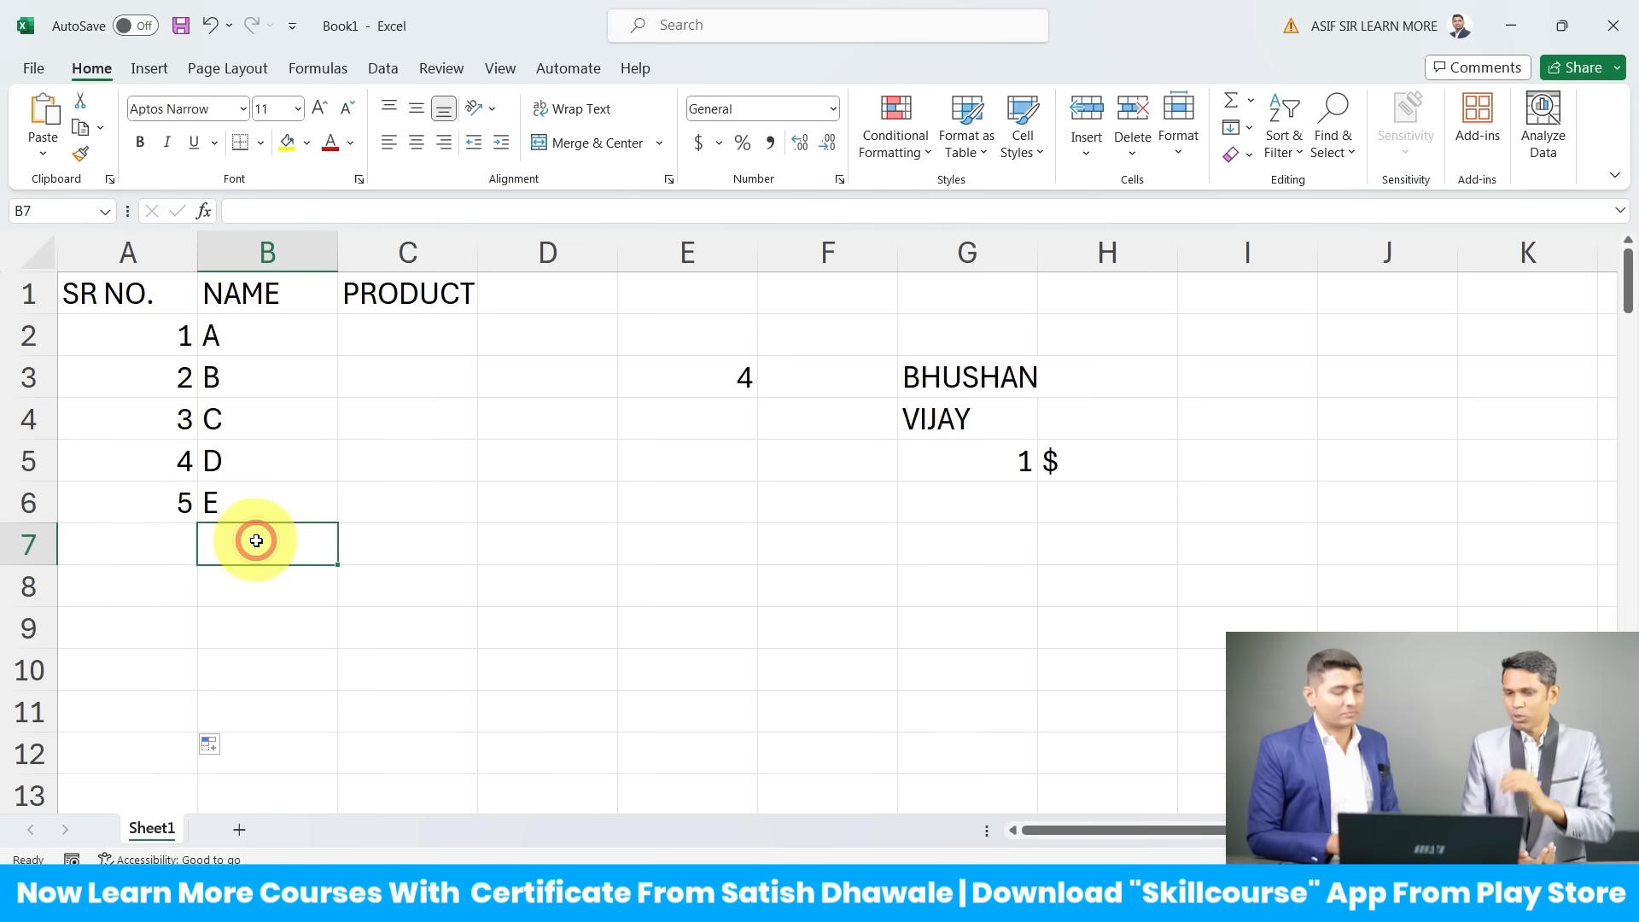
text(F)
key(Return)
text(G)
key(Return)
text(H)
key(Return)
text(1)
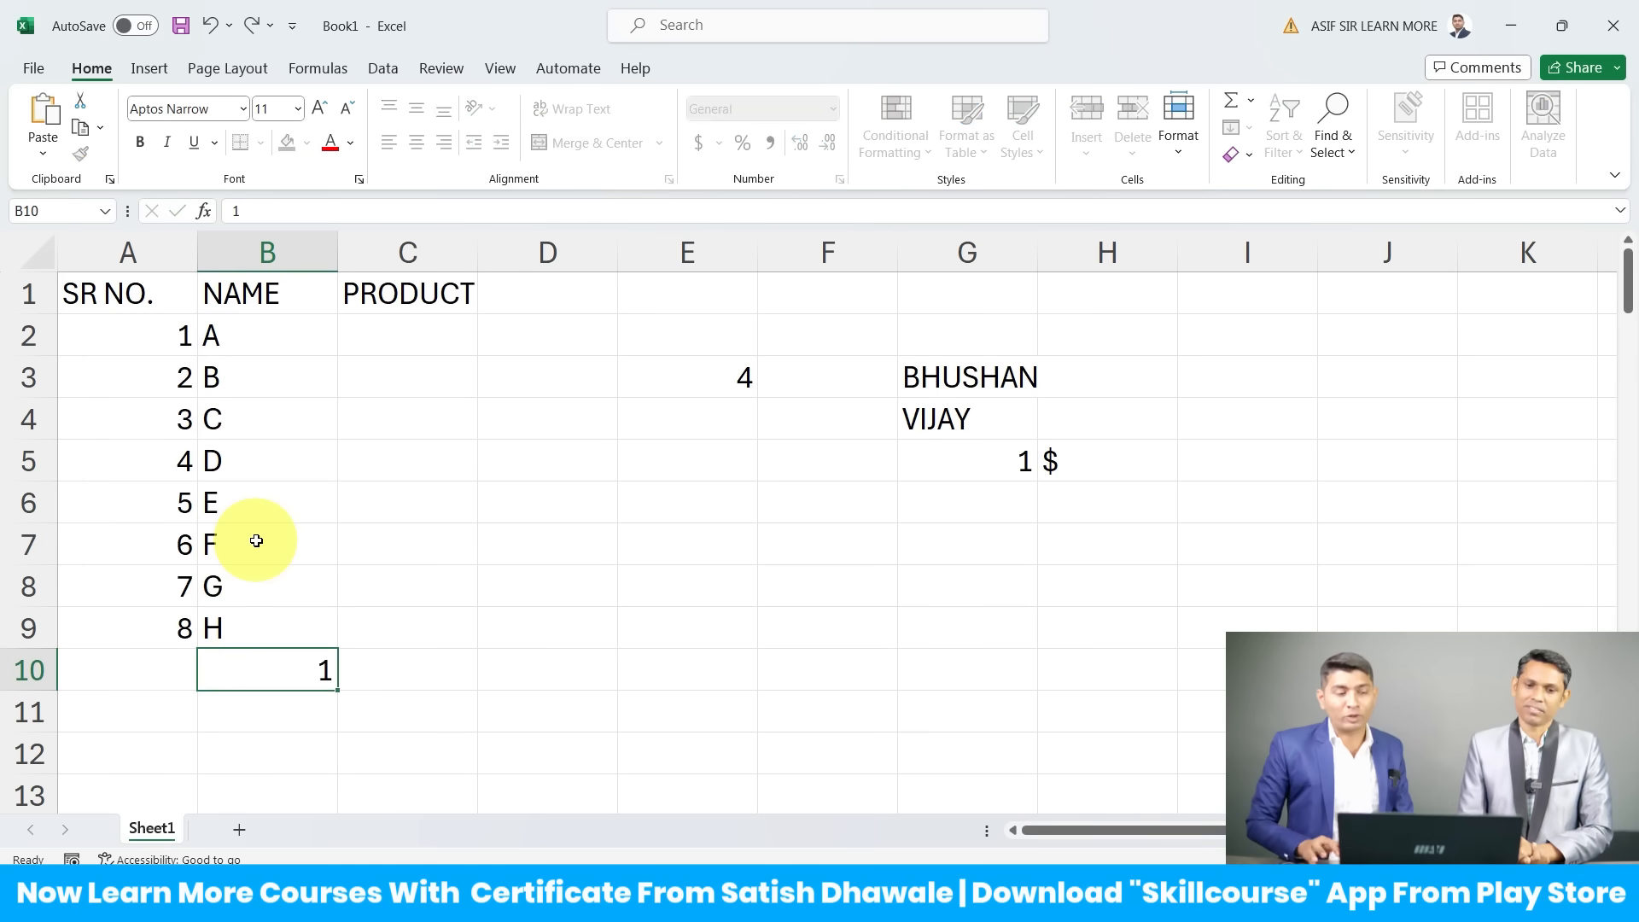
key(Return)
text($)
key(Return)
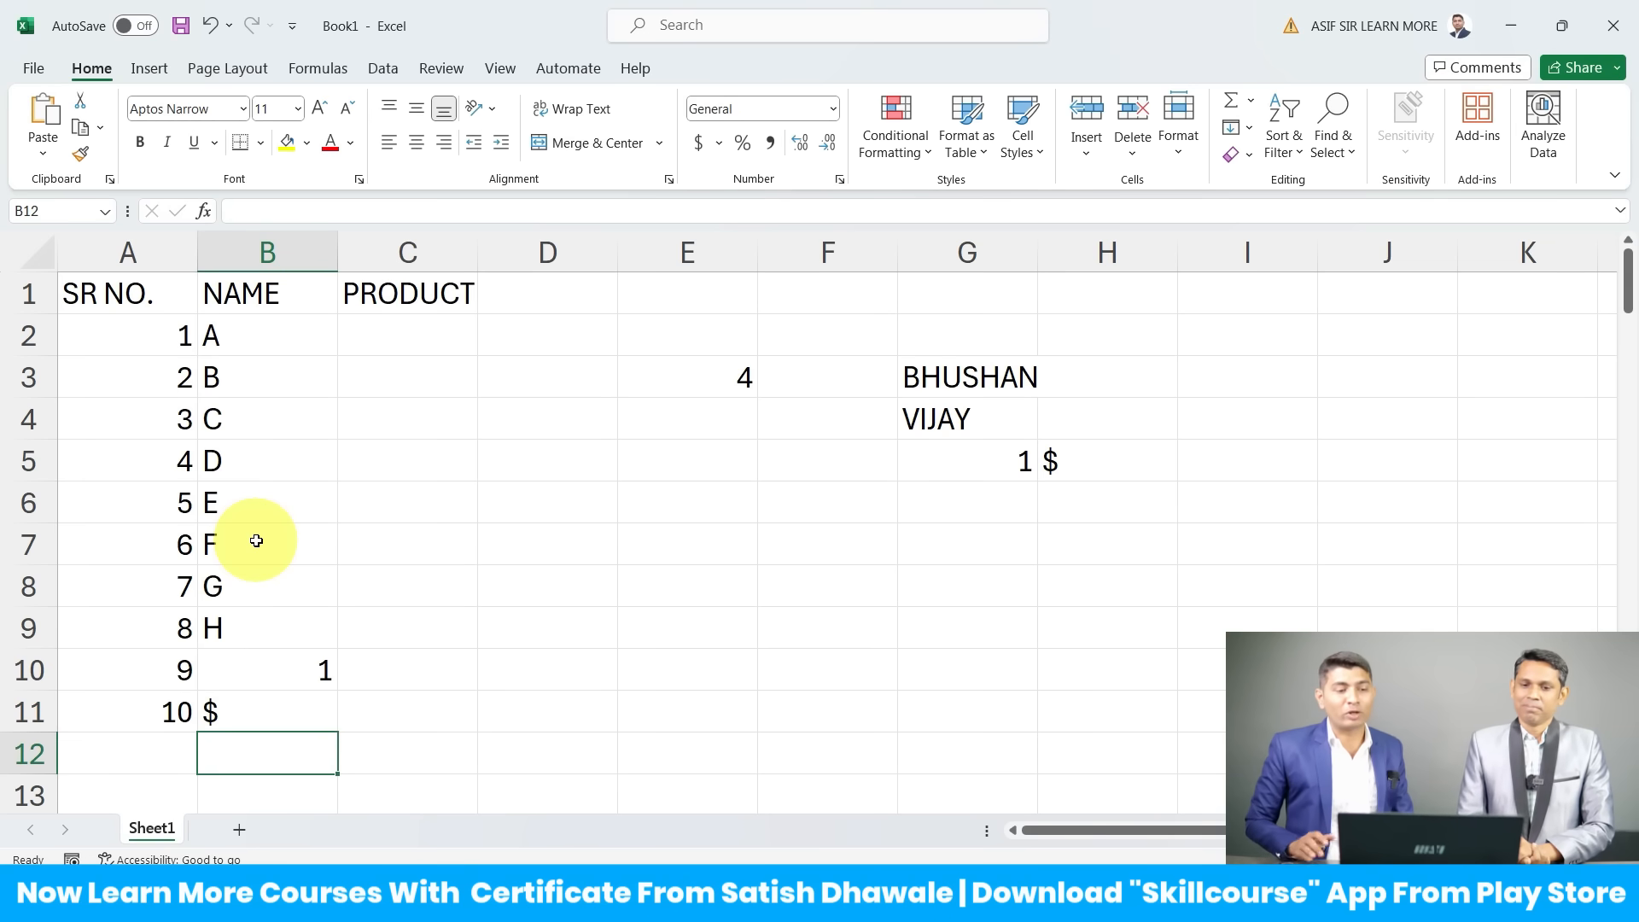